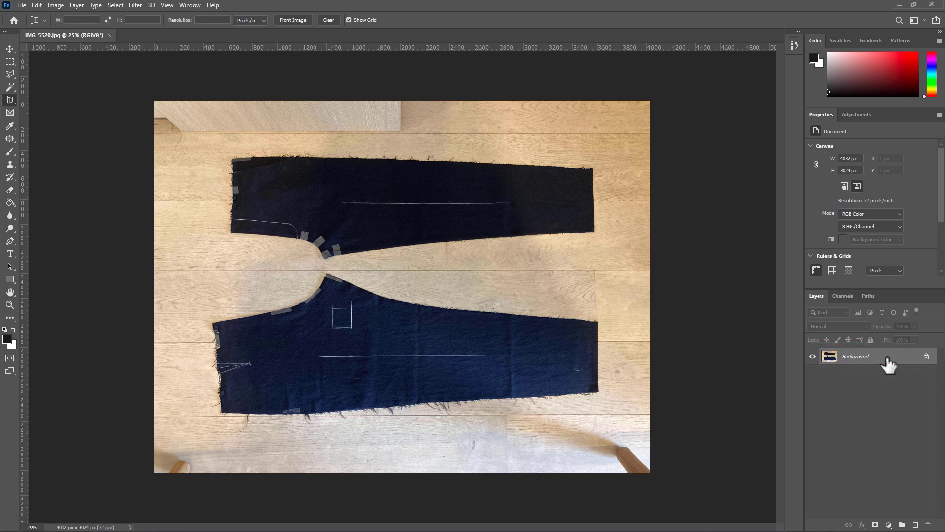
# Step: Convert the Background layer to a smart object and start a guided Upright correction in the Camera Raw filter
pyautogui.rightClick(889, 358)
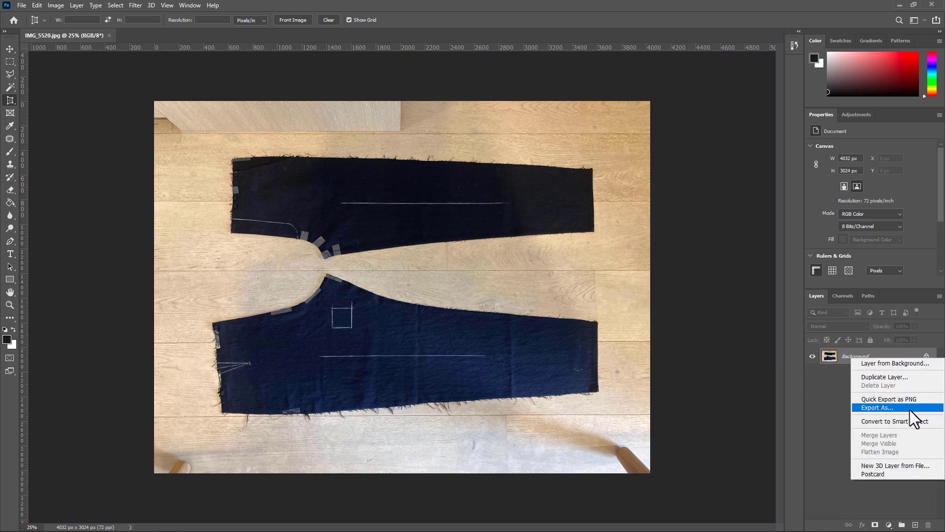
pyautogui.click(916, 424)
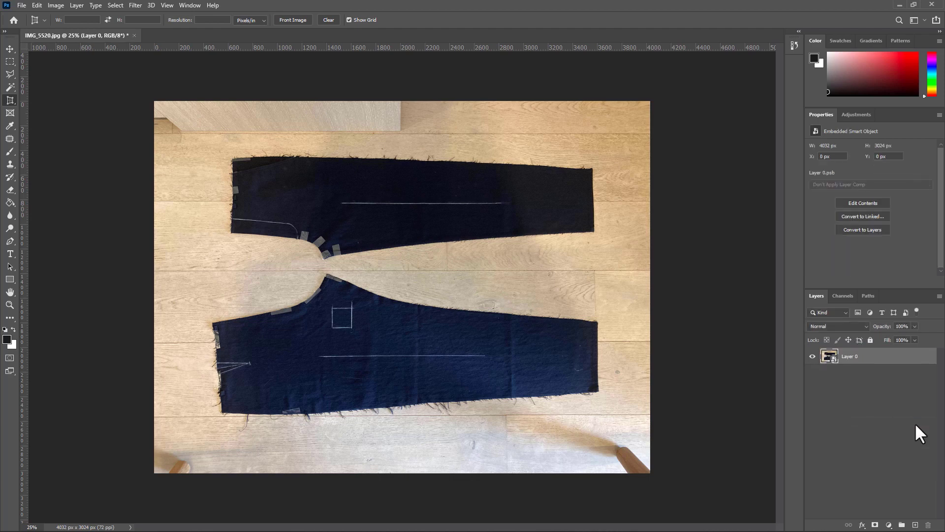
pyautogui.click(135, 5)
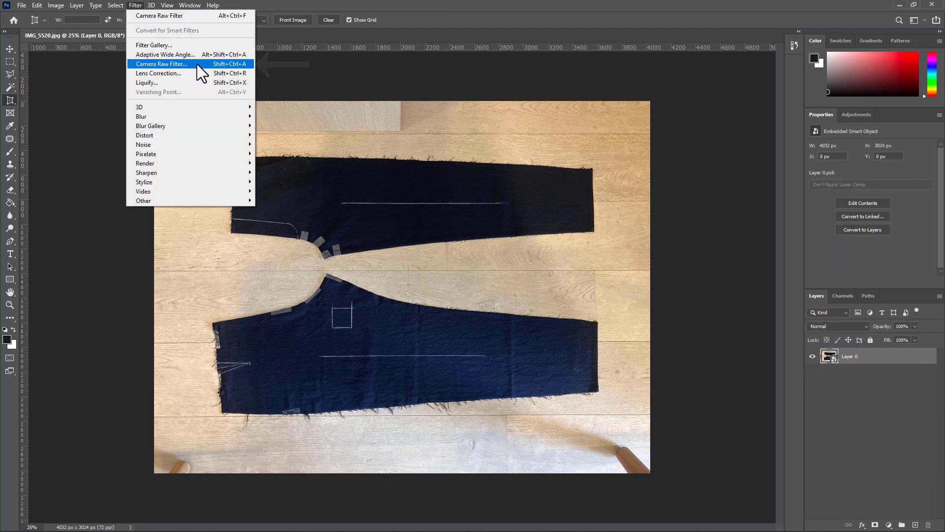
pyautogui.click(159, 64)
pyautogui.click(730, 275)
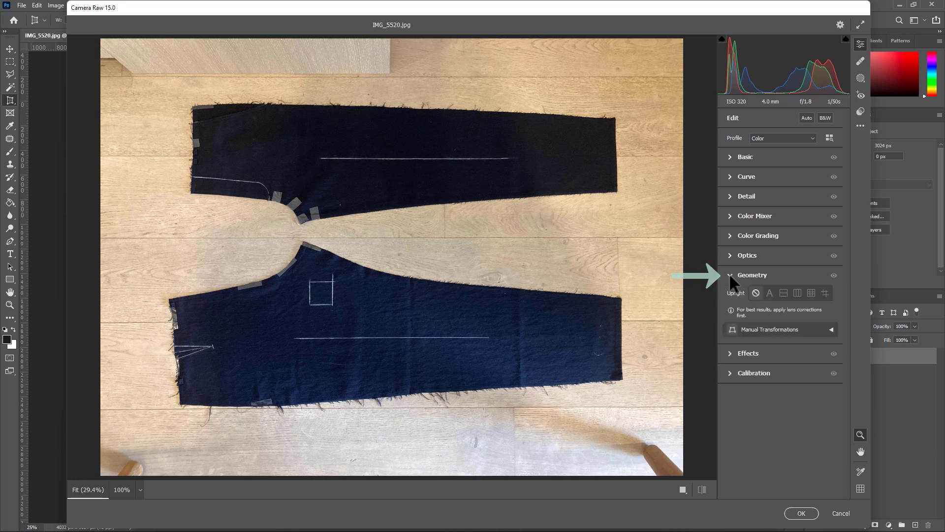
pyautogui.click(826, 297)
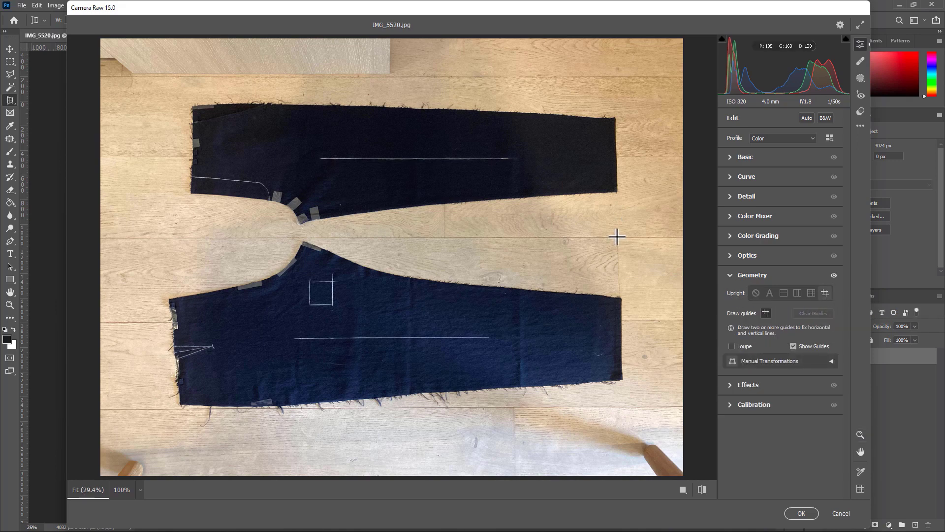
# Step: Draw a vertical Upright guide along the plank joint beside the trouser hems, aligning its lower end with the next floorboard seam
pyautogui.moveTo(618, 238); pyautogui.dragTo(620, 321)
pyautogui.scroll(2, 621, 320)
pyautogui.moveTo(497, 418); pyautogui.dragTo(496, 419)
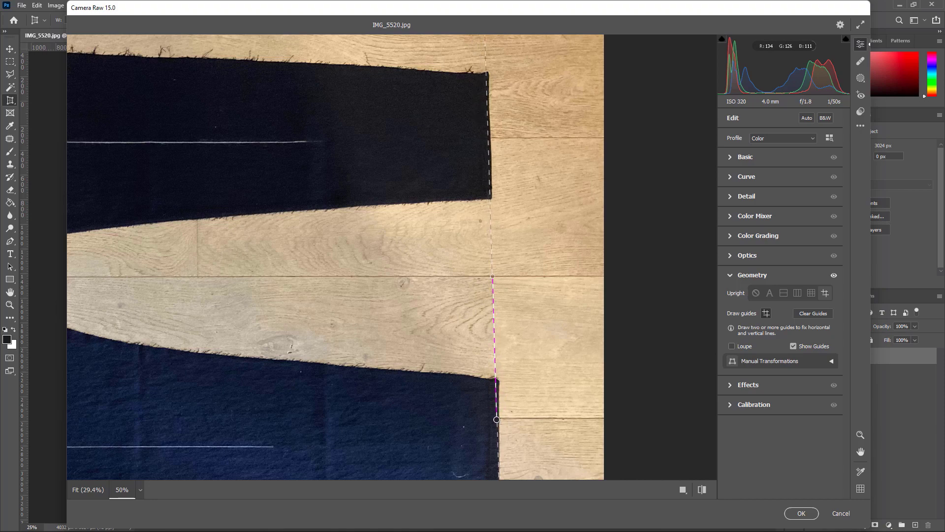
pyautogui.hotkey('ctrl', '0')
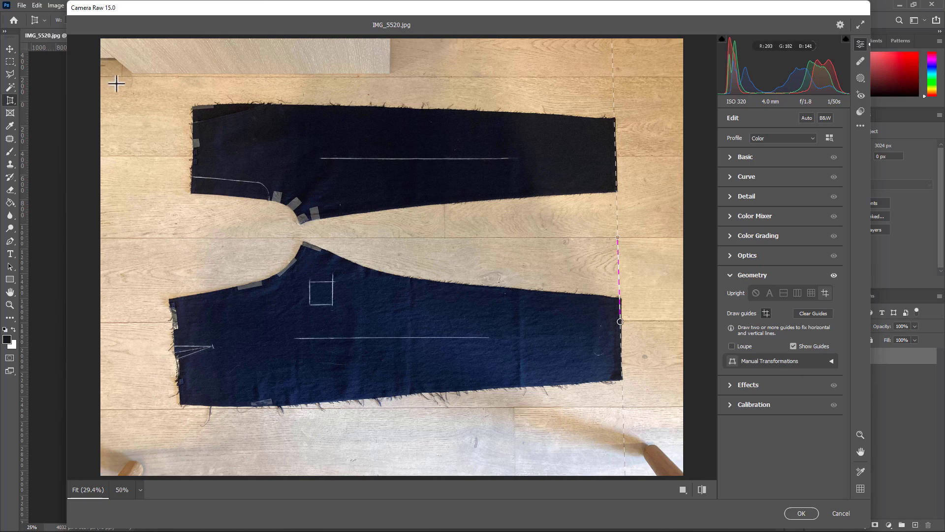
# Step: Add a second vertical Upright guide along the short plank joint in the photo's upper-left corner
pyautogui.press('z')
pyautogui.moveTo(118, 65); pyautogui.dragTo(189, 127)
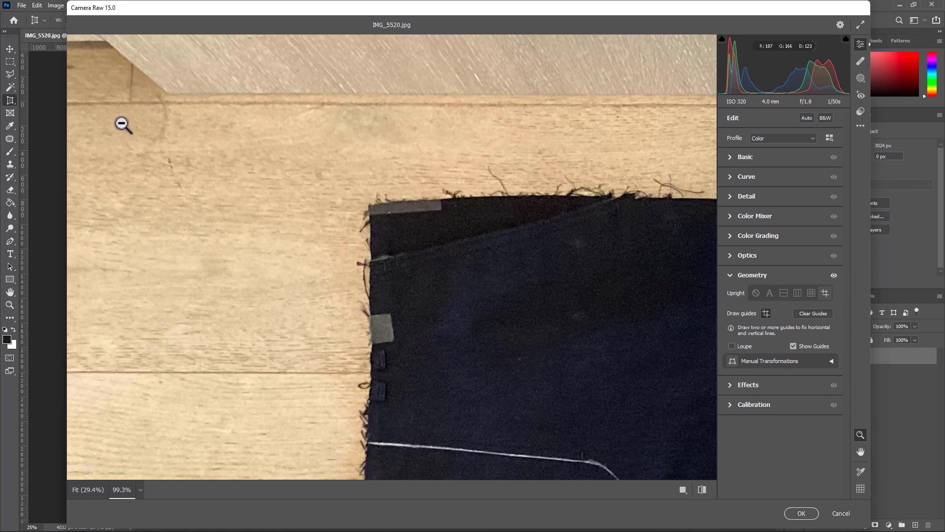
pyautogui.press('v')
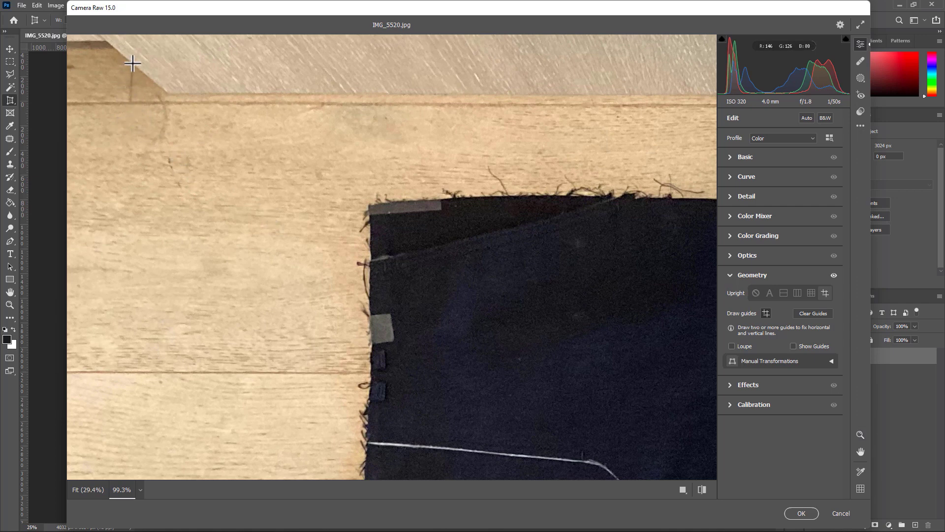
pyautogui.moveTo(132, 86); pyautogui.dragTo(131, 104)
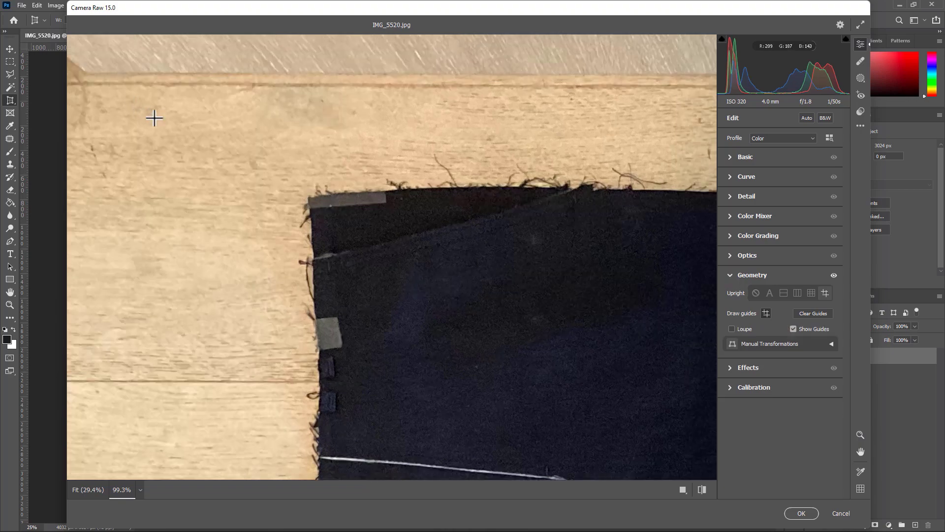
pyautogui.keyDown('ctrl'); pyautogui.click(200, 156); pyautogui.keyUp('ctrl')
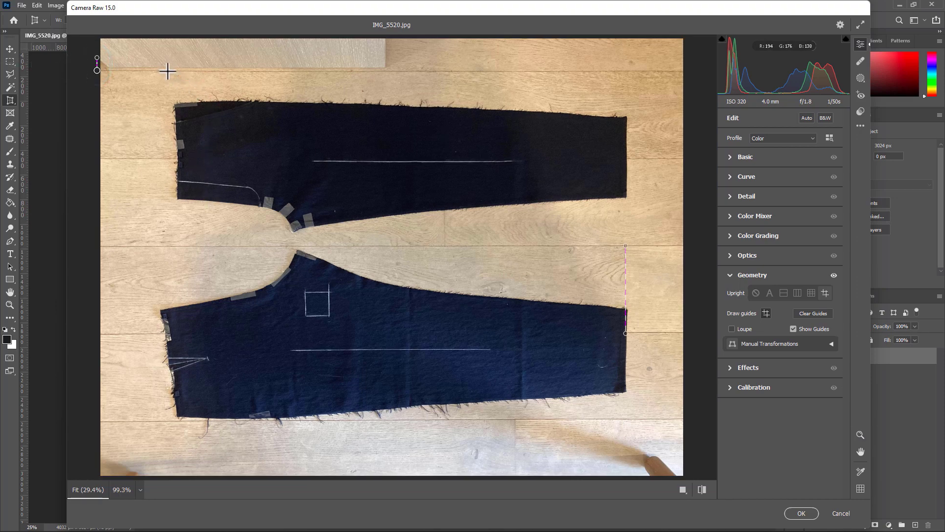
# Step: Draw horizontal Upright guides along the floorboard seams above and below the trouser pieces and apply the Camera Raw correction
pyautogui.moveTo(167, 71); pyautogui.dragTo(612, 72)
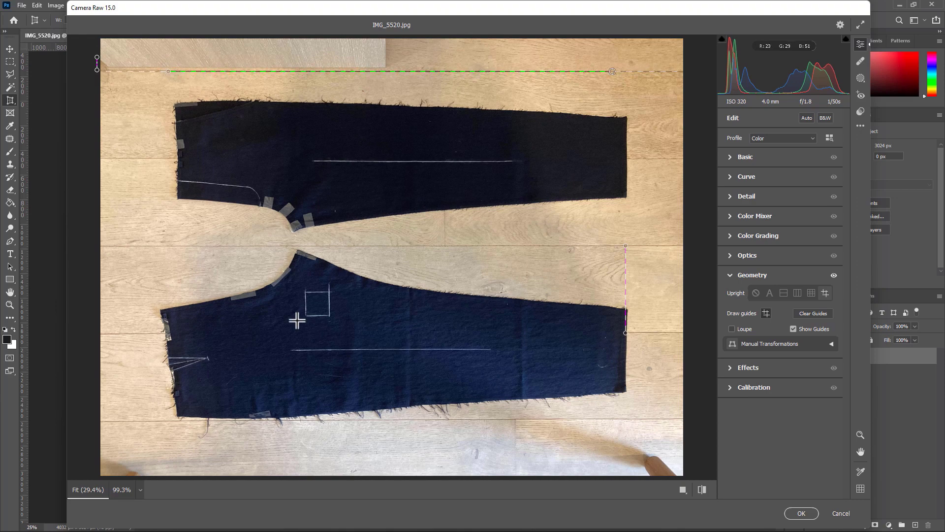
pyautogui.moveTo(158, 421); pyautogui.dragTo(655, 422)
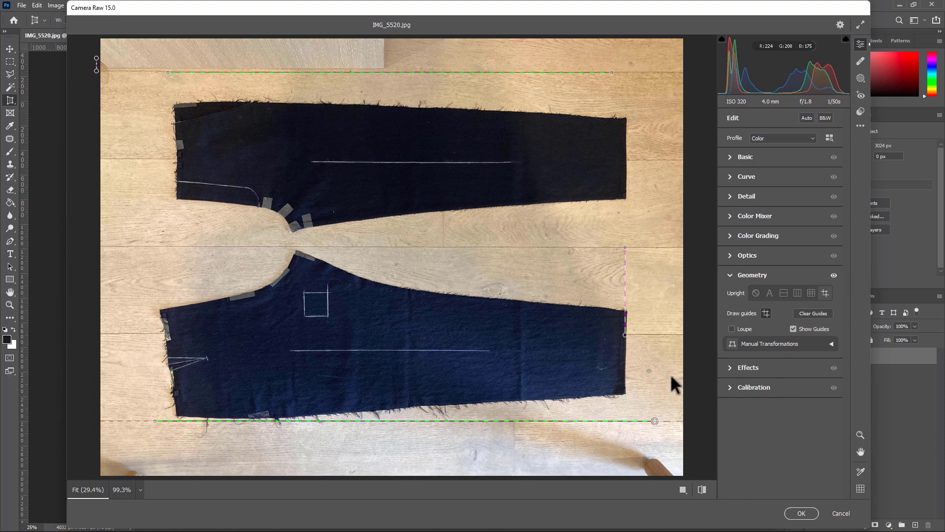
pyautogui.click(800, 514)
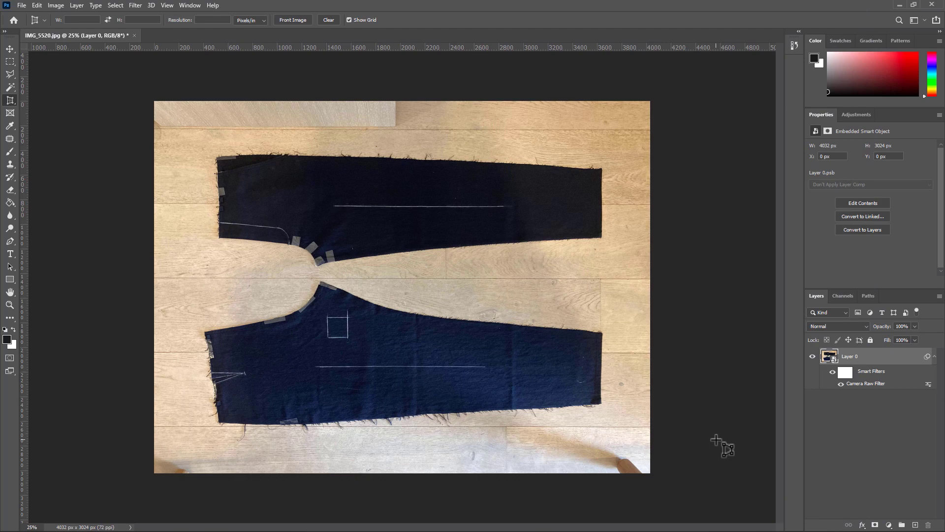
# Step: Reopen the layer's Camera Raw smart filter to review its geometry settings, and close it without changing them
pyautogui.doubleClick(873, 375)
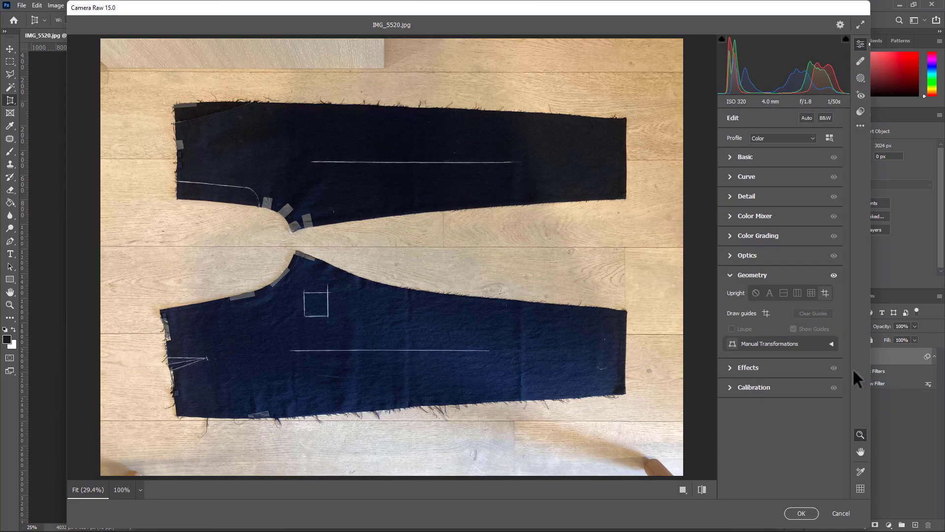
pyautogui.click(801, 513)
# Step: Save the corrected photo as a JPEG named "Camera Raw Test 2" in the Digitising Patterns folder
pyautogui.click(21, 5)
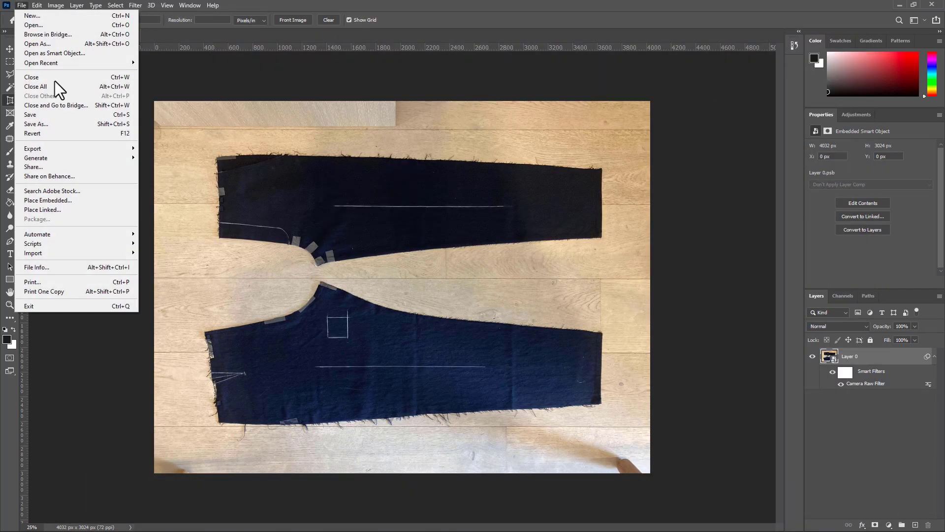
pyautogui.click(63, 124)
pyautogui.write('C')
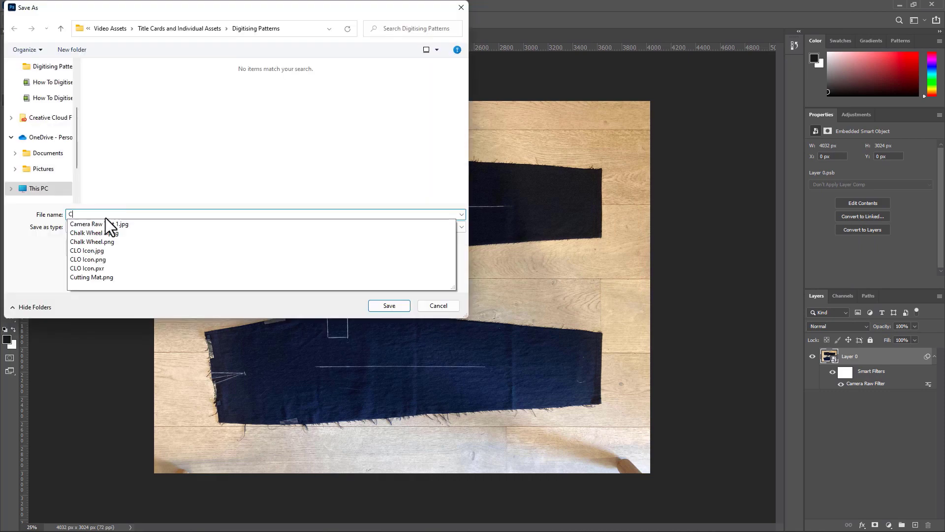
pyautogui.write('amera Raw Te')
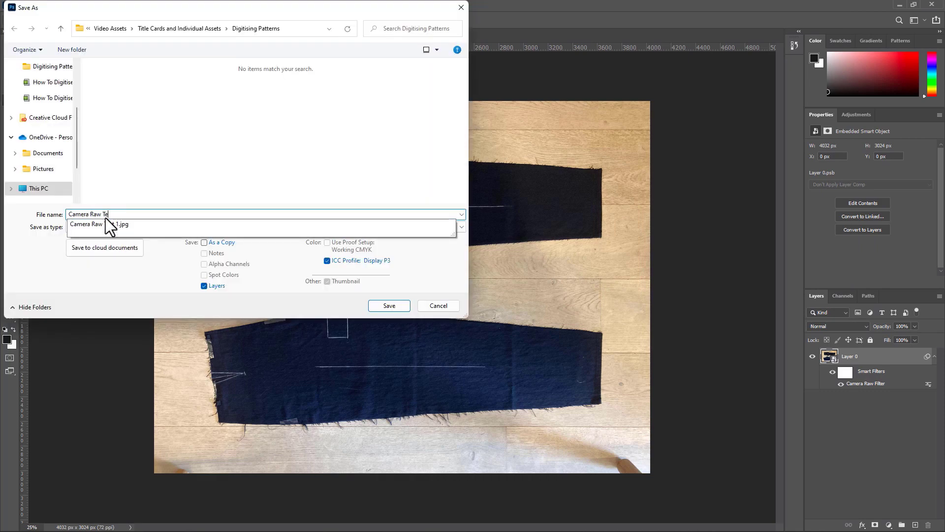
pyautogui.write('st 3')
pyautogui.click(106, 226)
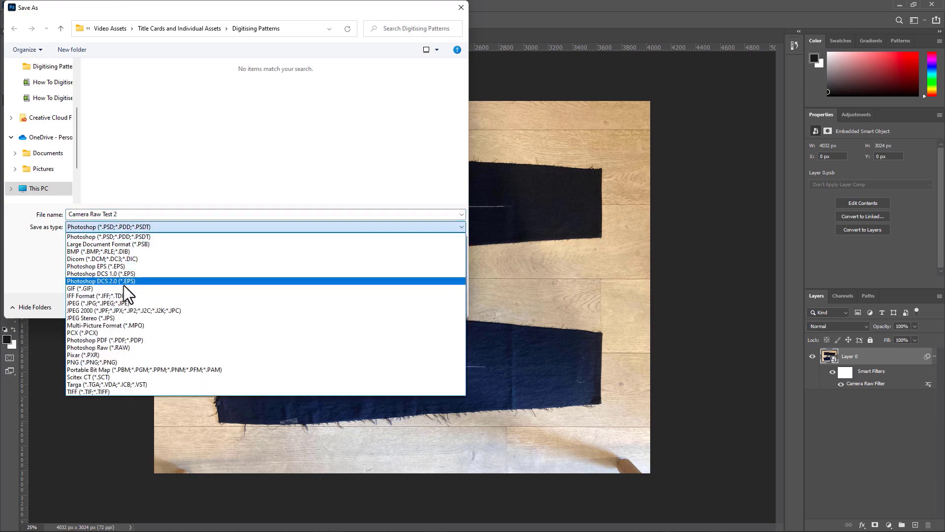
pyautogui.click(127, 308)
pyautogui.click(389, 305)
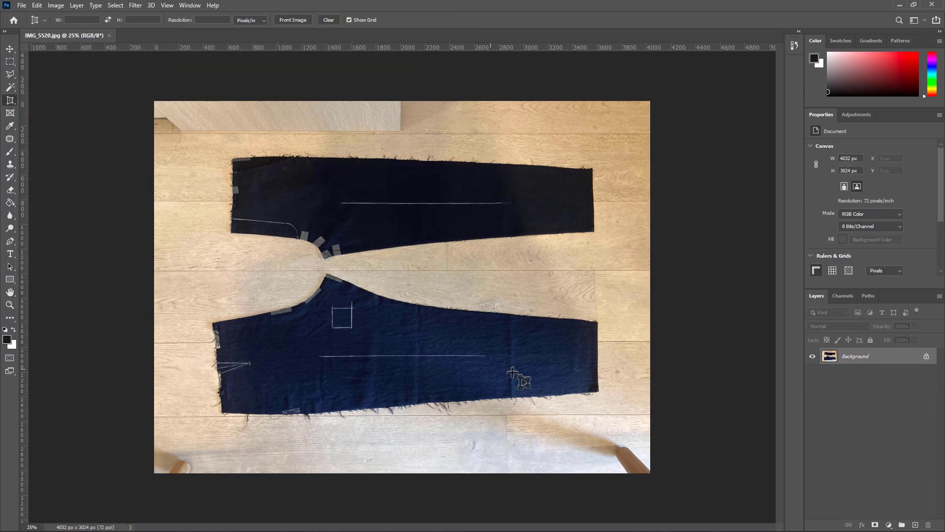
# Step: Turn the original photo's Background into a regular layer and place a Perspective Crop frame around the whole image
pyautogui.doubleClick(895, 361)
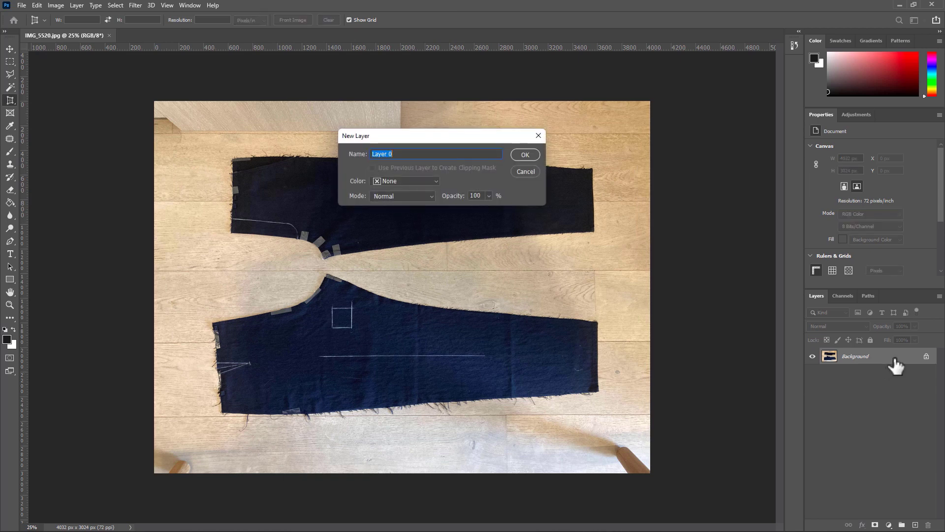
pyautogui.press('Return')
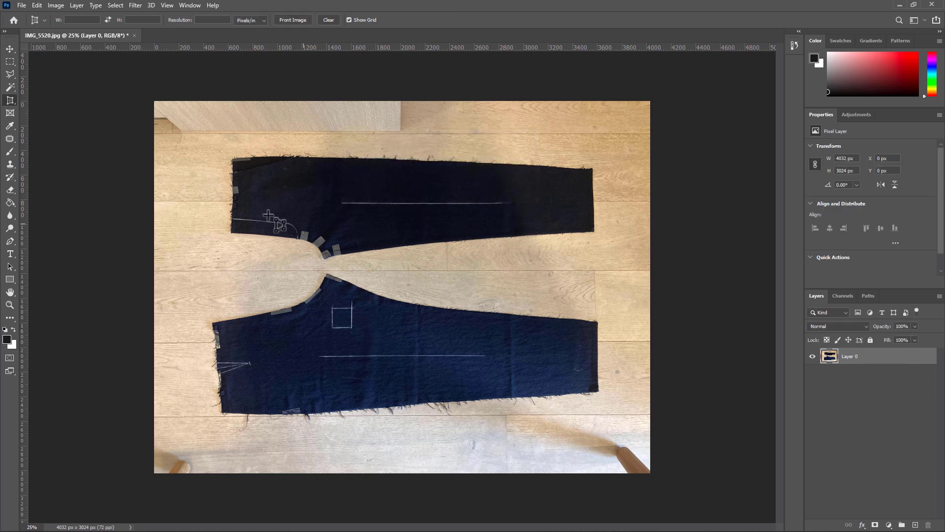
pyautogui.rightClick(10, 100)
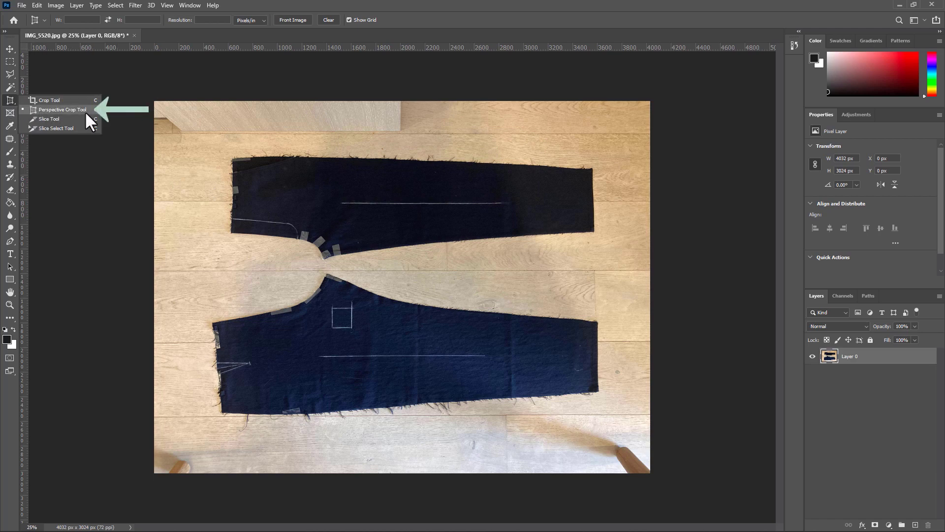
pyautogui.click(63, 109)
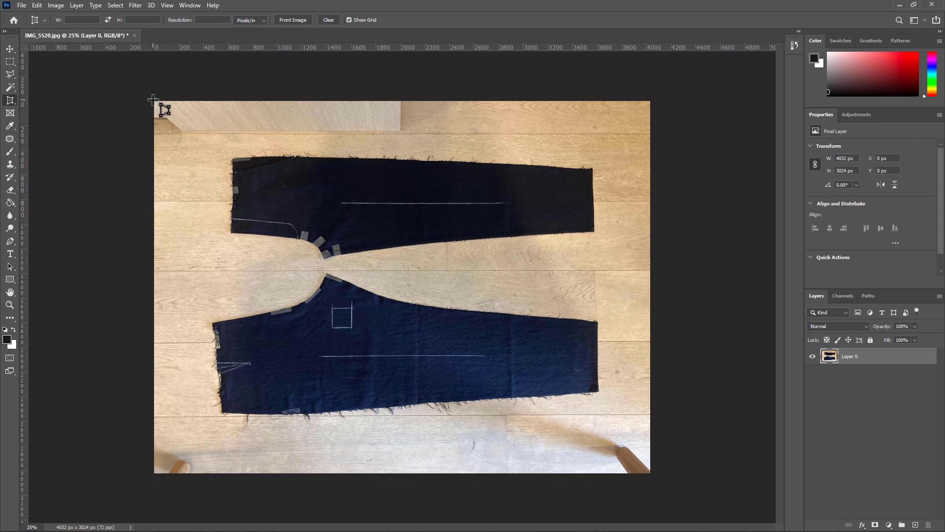
pyautogui.moveTo(152, 100); pyautogui.dragTo(667, 479)
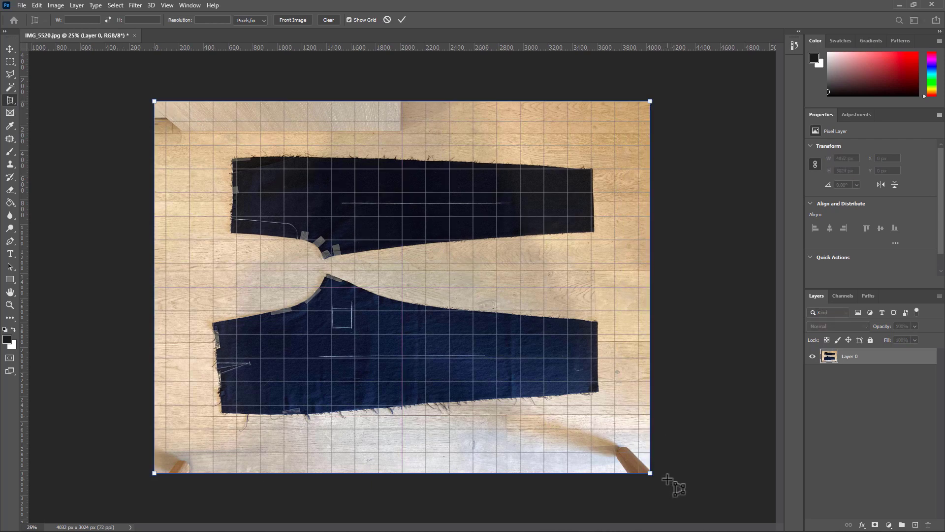
pyautogui.click(348, 20)
pyautogui.click(348, 20)
# Step: Move the crop frame's two upper corners and lower-left corner inward so its sides follow the vertical plank joints
pyautogui.hotkey('ctrl', '+')
pyautogui.moveTo(735, 257); pyautogui.dragTo(573, 320)
pyautogui.moveTo(571, 102); pyautogui.dragTo(551, 102)
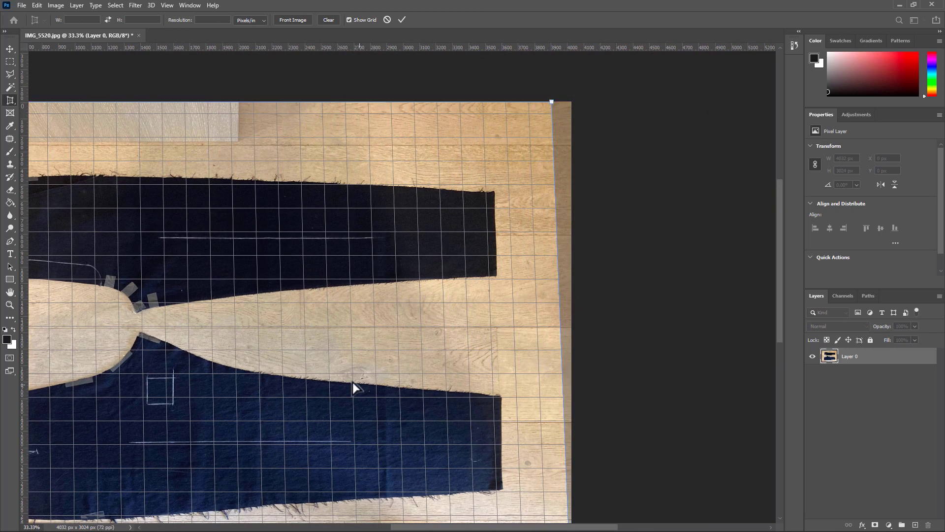
pyautogui.moveTo(353, 387); pyautogui.dragTo(655, 367)
pyautogui.moveTo(233, 100); pyautogui.dragTo(258, 100)
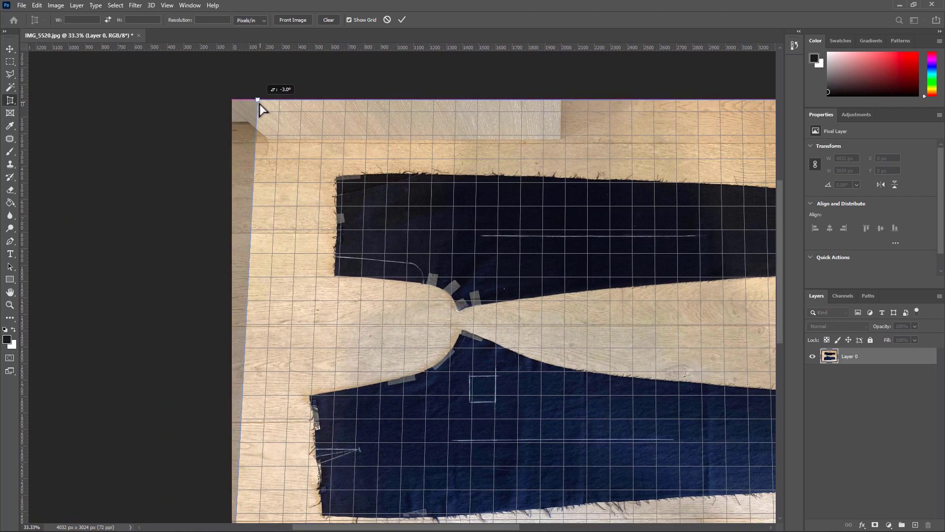
pyautogui.scroll(-2, 294, 405)
pyautogui.scroll(-11, 293, 397)
pyautogui.moveTo(233, 486); pyautogui.dragTo(241, 487)
pyautogui.scroll(12, 264, 426)
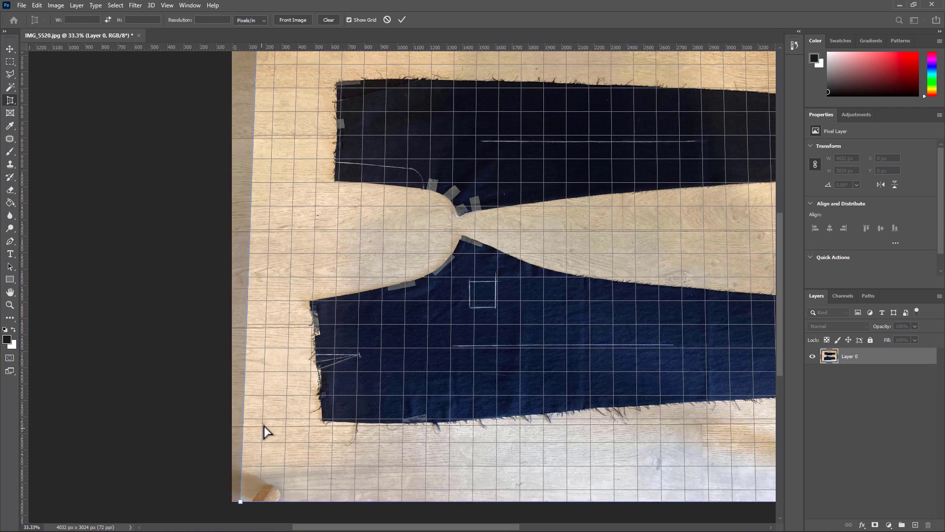
# Step: Lower the crop frame's two upper corners and slightly raise its lower corners to match the grid to the horizontal floorboard seams
pyautogui.moveTo(536, 301); pyautogui.dragTo(387, 357)
pyautogui.moveTo(725, 150); pyautogui.dragTo(728, 166)
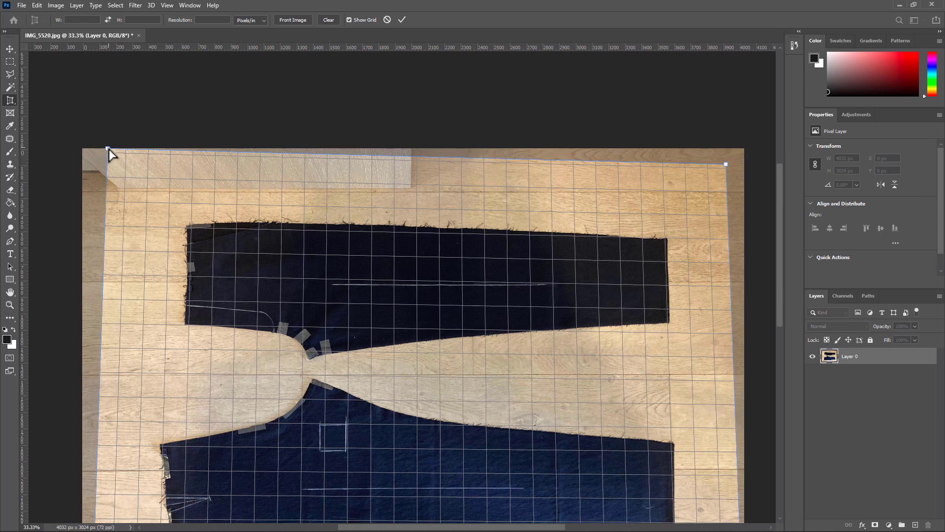
pyautogui.moveTo(108, 149); pyautogui.dragTo(109, 169)
pyautogui.scroll(-10, 173, 432)
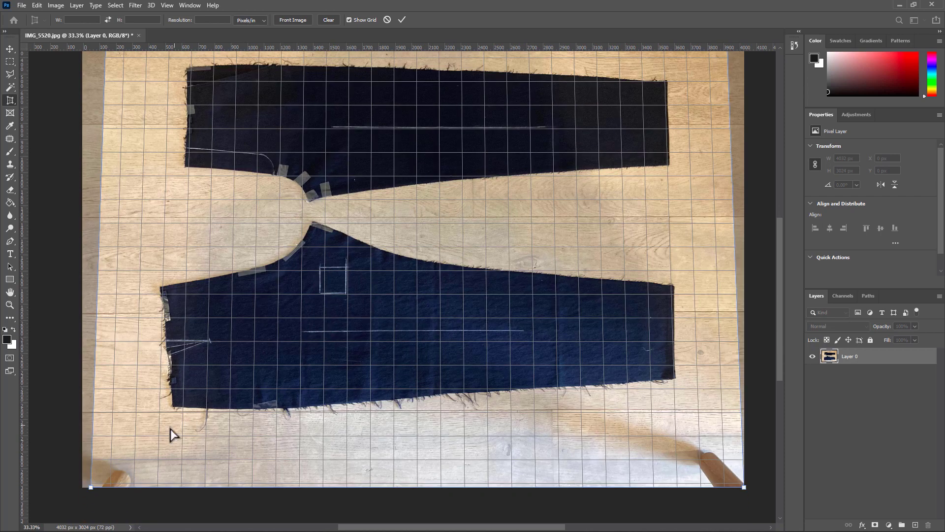
pyautogui.moveTo(745, 489); pyautogui.dragTo(742, 481)
pyautogui.moveTo(90, 487); pyautogui.dragTo(92, 485)
# Step: Check the upper-right corner of the crop frame against the whole photo and apply the perspective crop
pyautogui.hotkey('ctrl', '0')
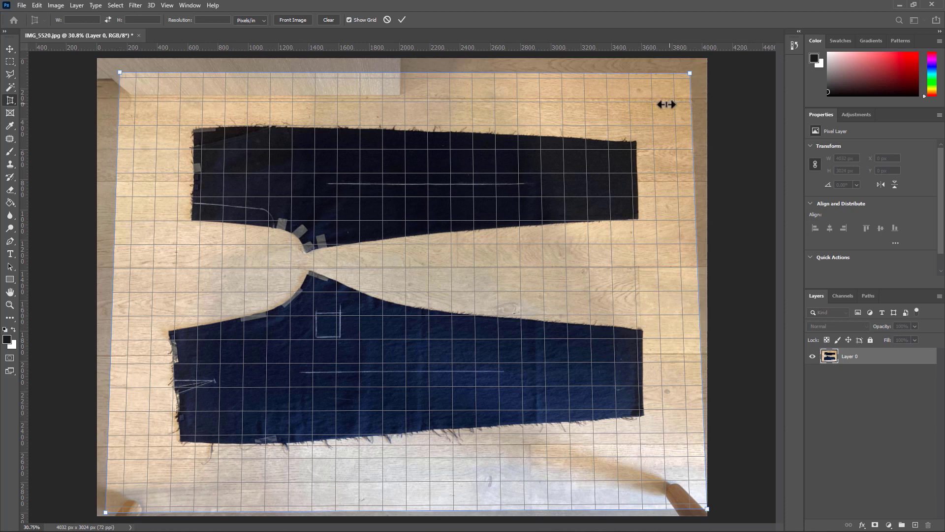
pyautogui.moveTo(691, 74); pyautogui.dragTo(692, 73)
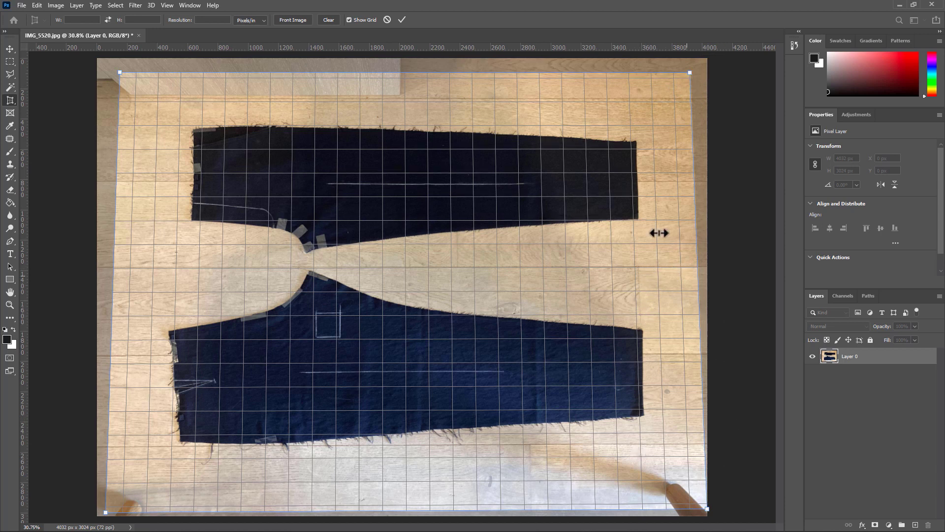
pyautogui.click(402, 20)
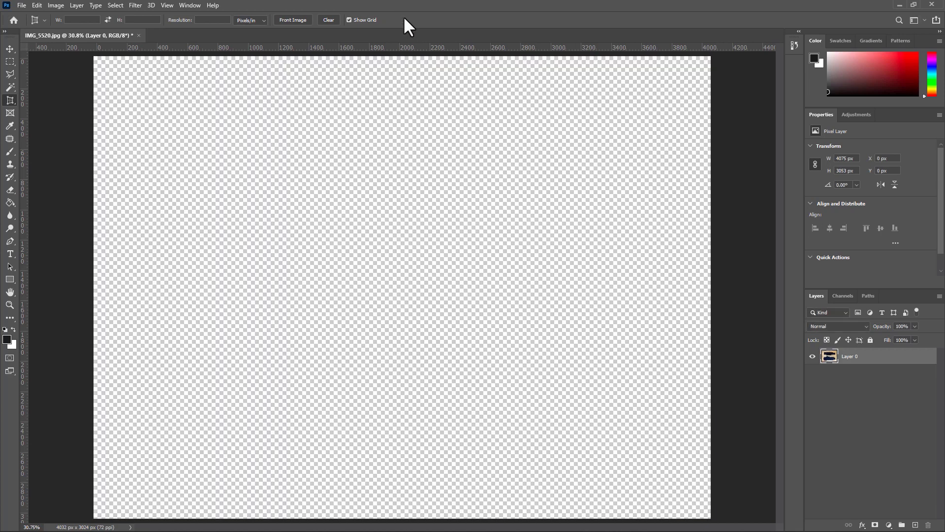
# Step: Save the perspective-cropped photo as a JPEG named Perspective Crop Test 2
pyautogui.click(22, 5)
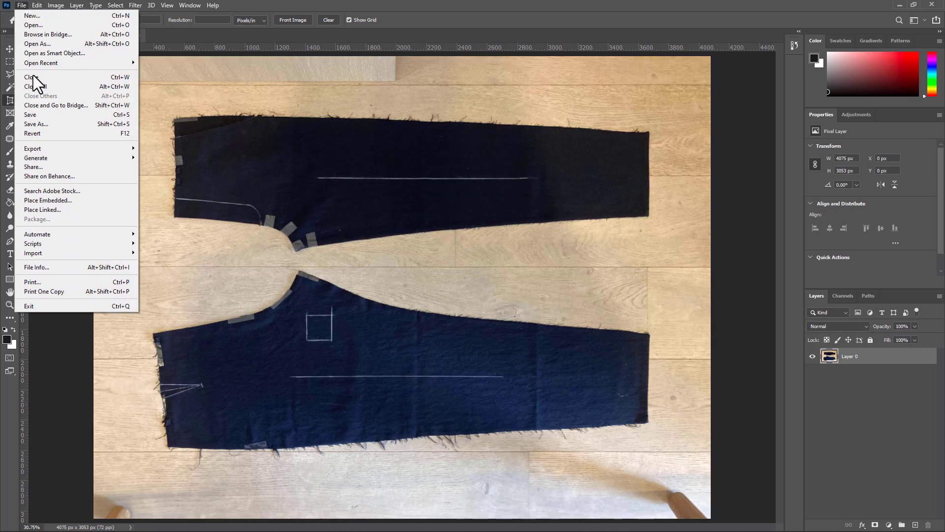
pyautogui.click(47, 124)
pyautogui.write('Perspective Crop Test 2')
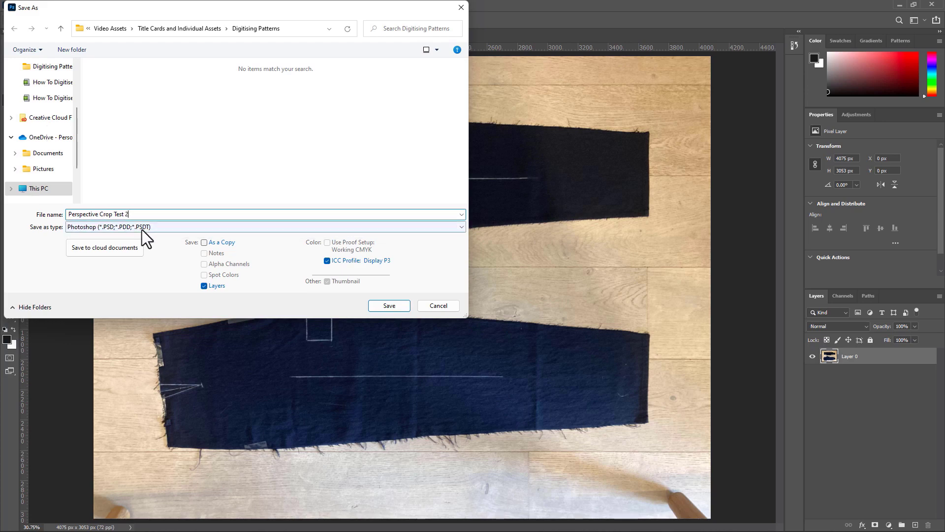
pyautogui.click(142, 227)
pyautogui.click(162, 303)
pyautogui.click(378, 305)
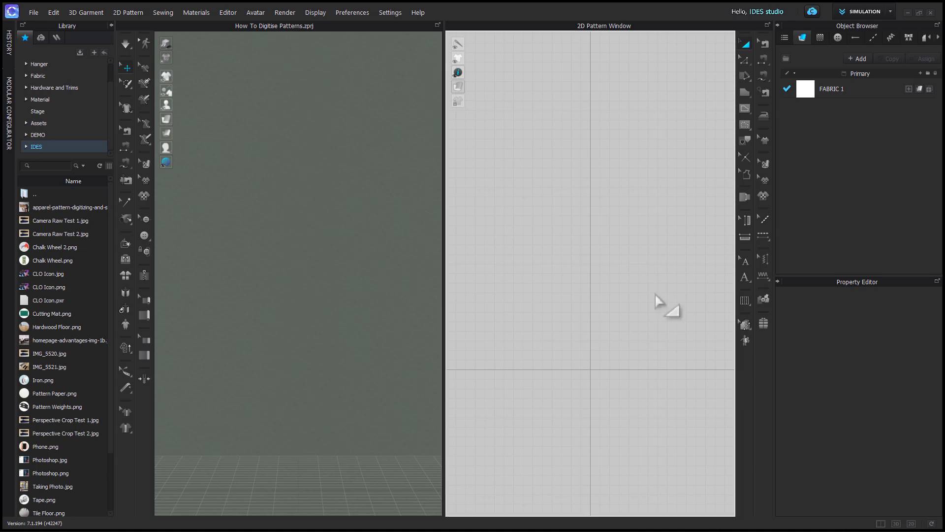
# Step: Switch to CLO and create a rectangular pattern piece 35 in wide and 50 in high
pyautogui.press('s')
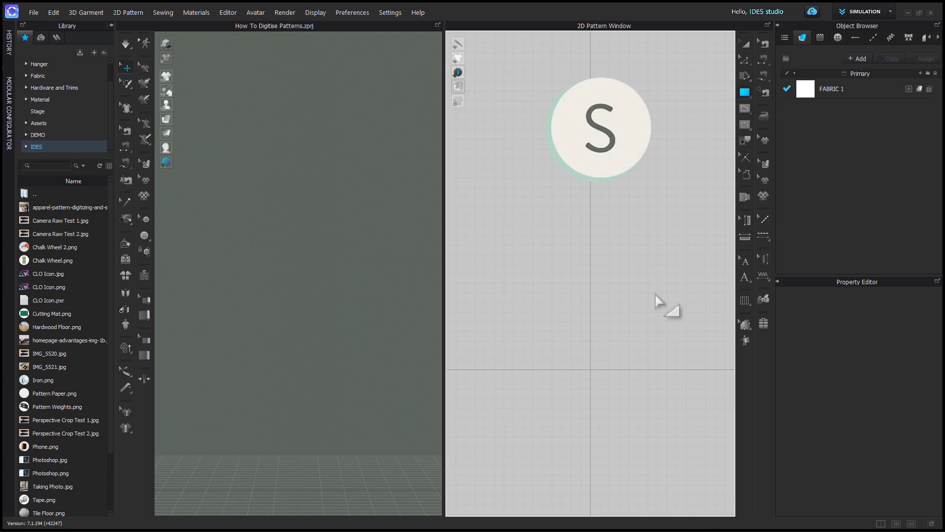
pyautogui.click(590, 252)
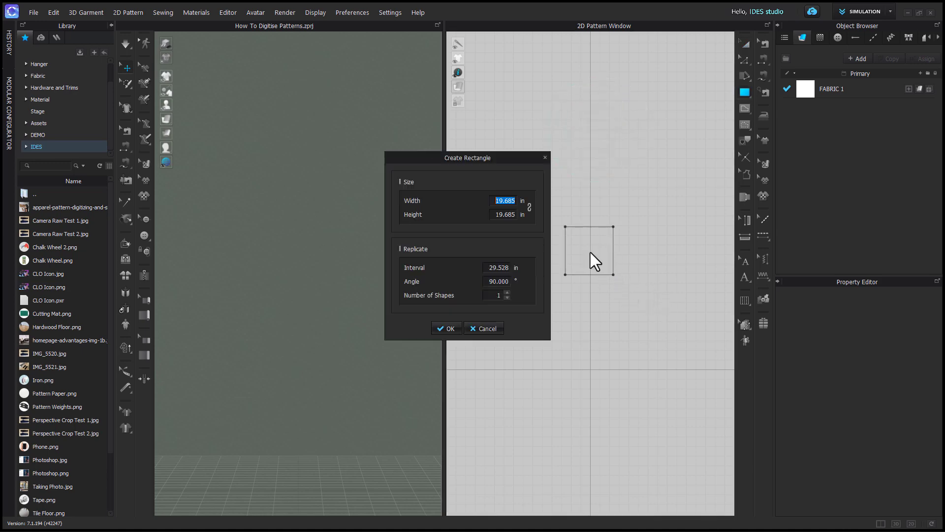
pyautogui.write('35')
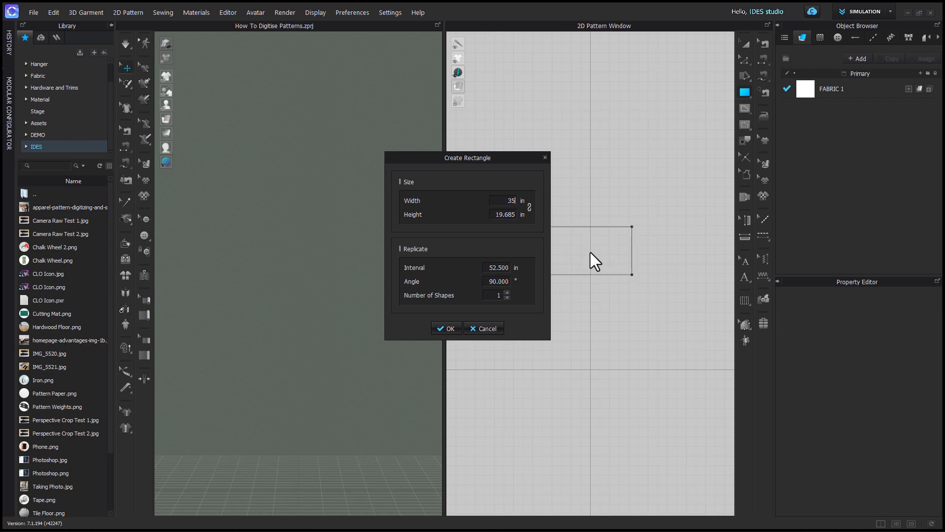
pyautogui.click(507, 216)
pyautogui.write('50.5')
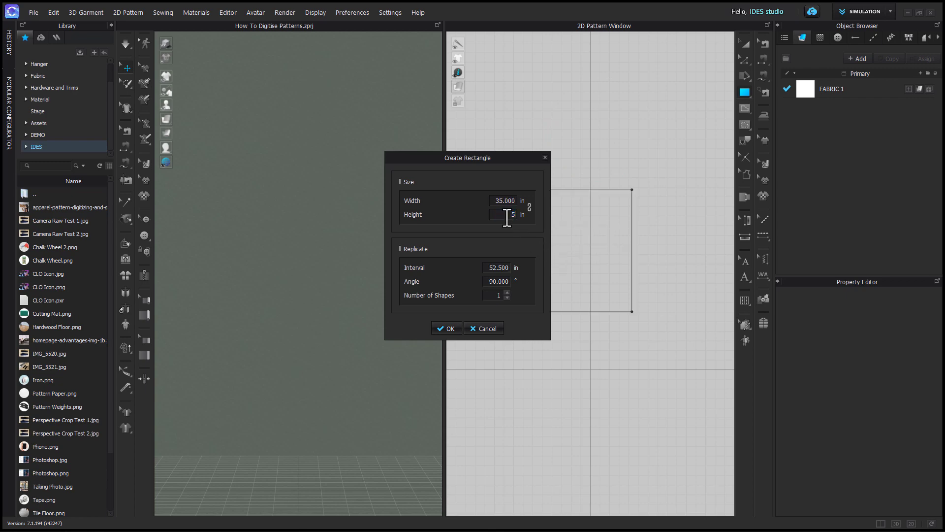
pyautogui.press('Return')
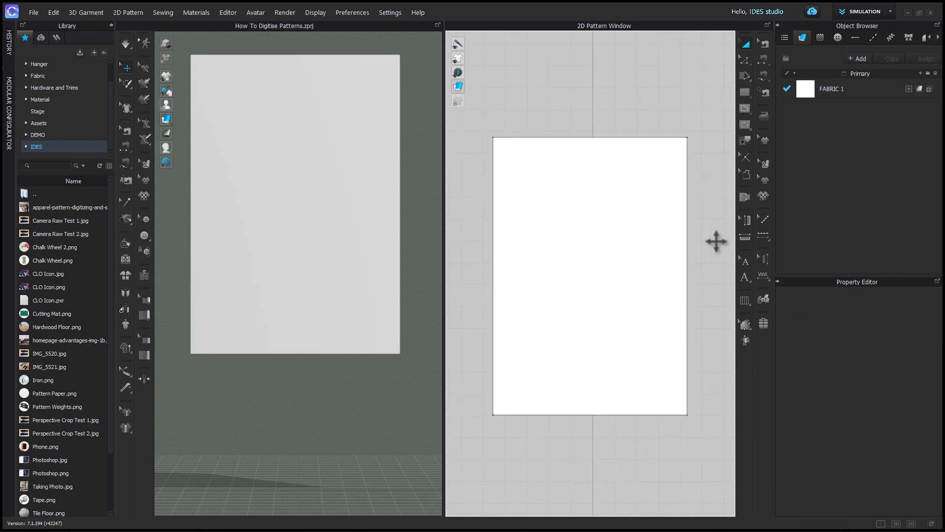
# Step: Add a 2 by 2 in internal rectangle with linked width and height near the centre of the pattern piece
pyautogui.click(743, 109)
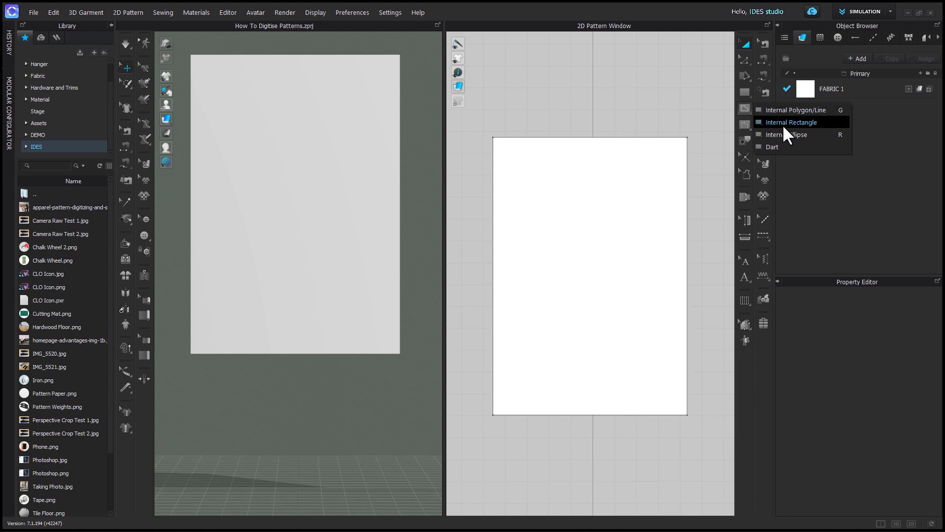
pyautogui.click(782, 124)
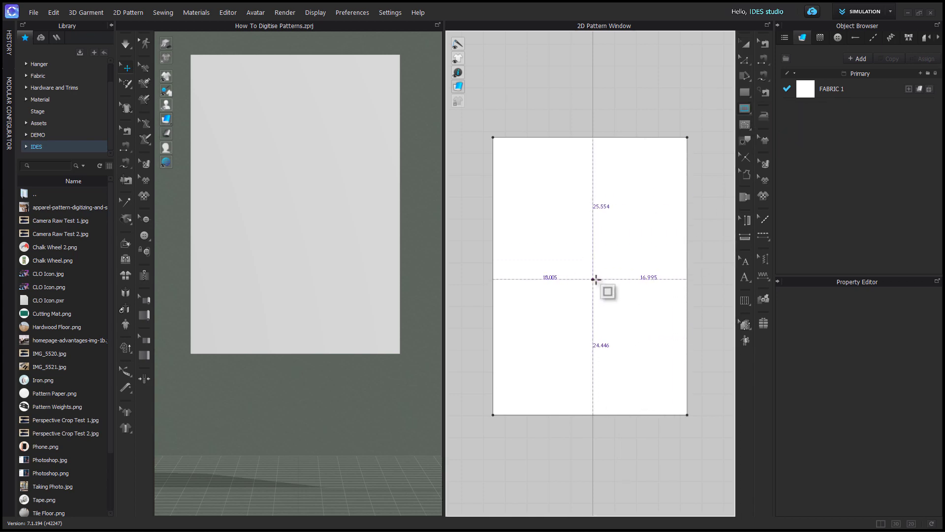
pyautogui.click(594, 279)
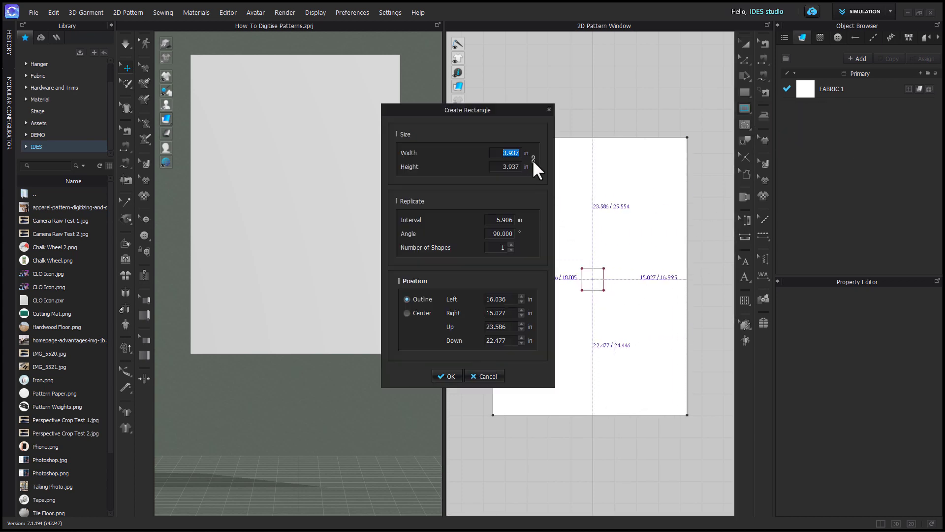
pyautogui.write('2')
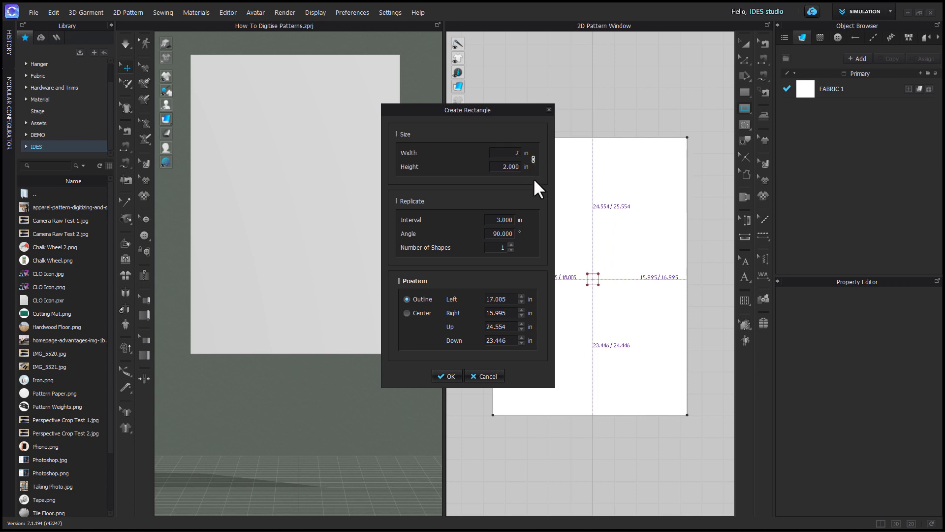
pyautogui.click(450, 376)
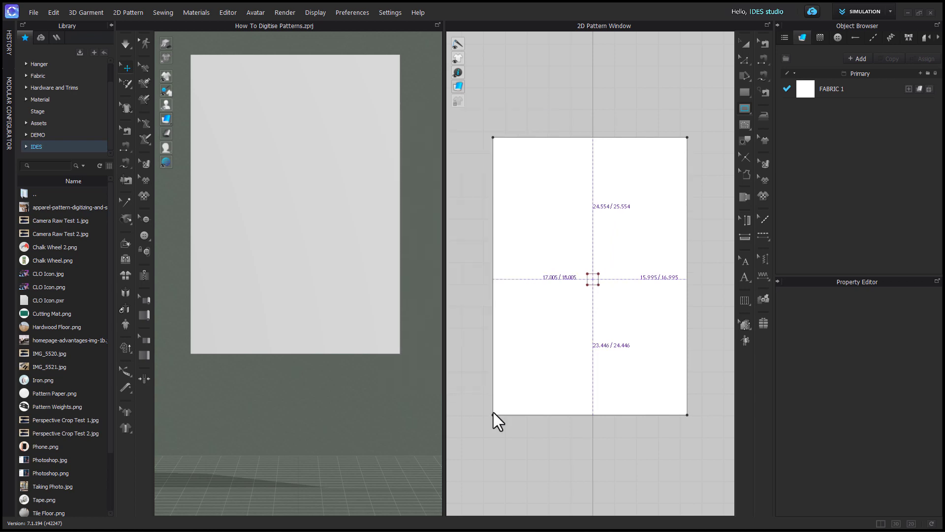
pyautogui.press('a')
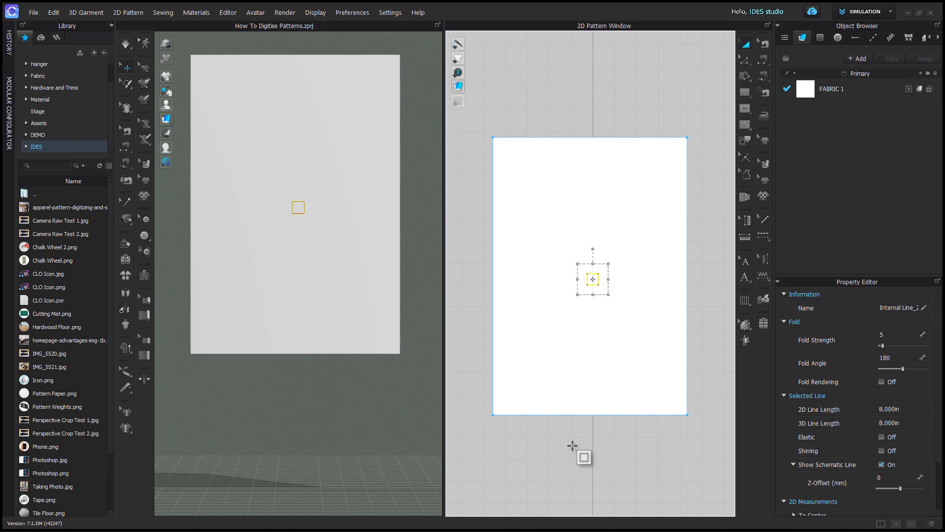
pyautogui.click(572, 445)
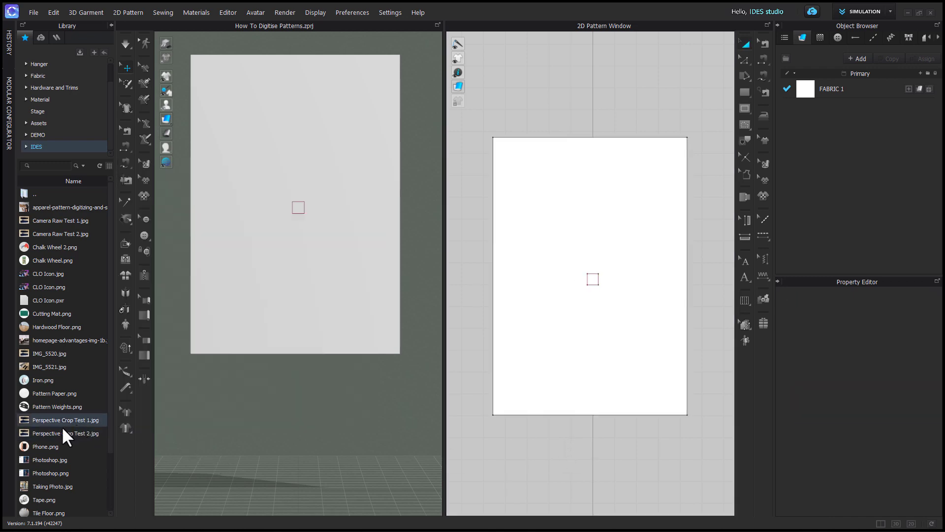
# Step: Apply Camera Raw Test 2.jpg from the library as the texture of FABRIC 1
pyautogui.moveTo(62, 433)
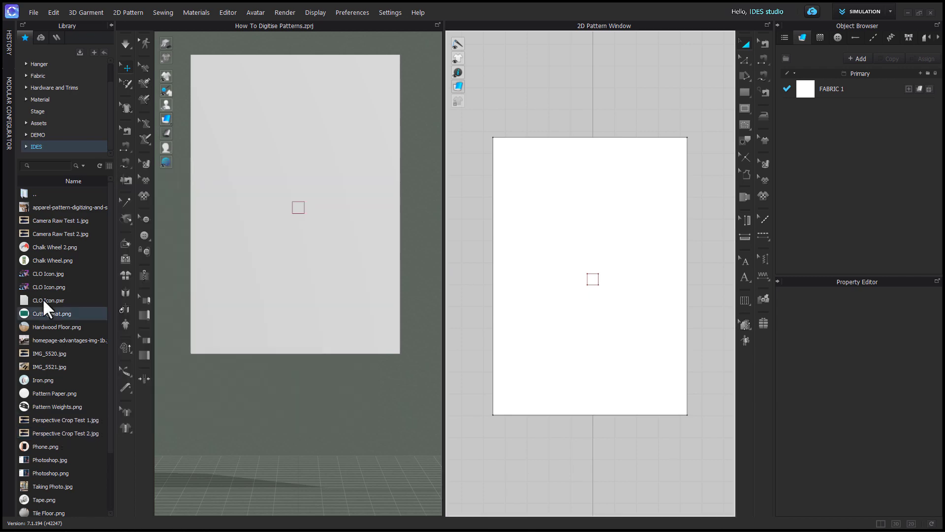
pyautogui.moveTo(55, 232)
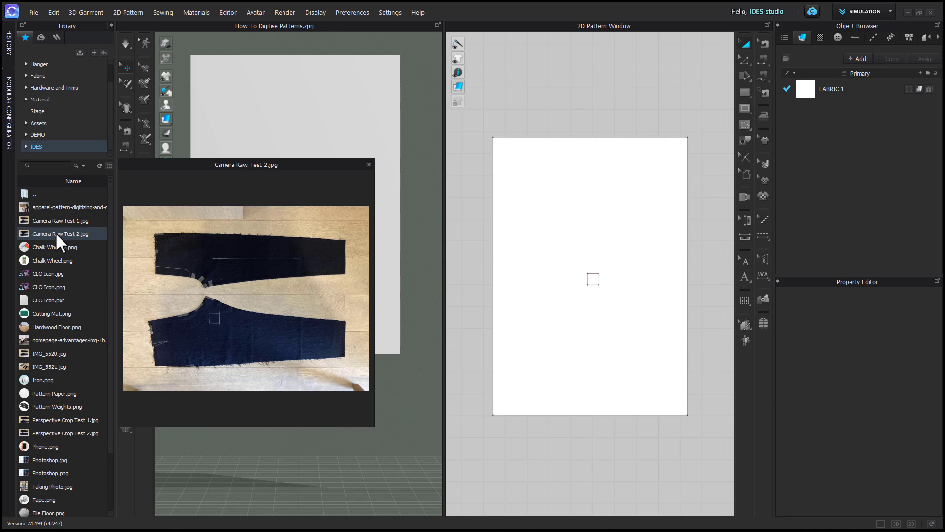
pyautogui.moveTo(55, 231); pyautogui.dragTo(807, 90)
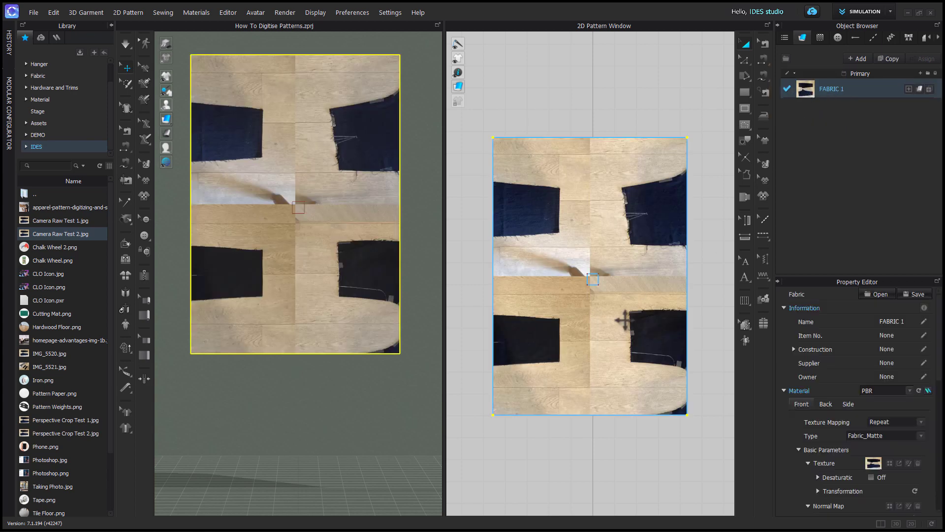
# Step: Rotate the fabric texture 90° clockwise and shift it until the whole trouser photo fits inside the pattern piece
pyautogui.click(763, 163)
pyautogui.click(654, 255)
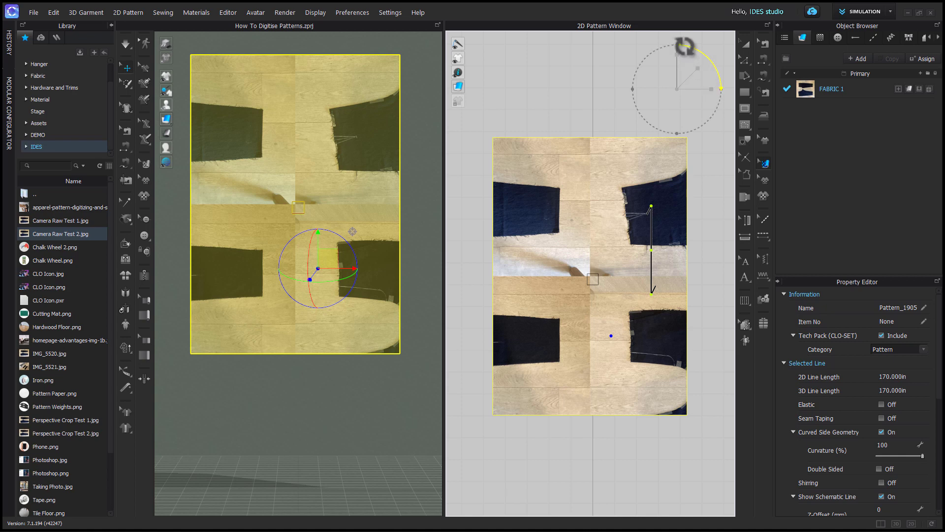
pyautogui.moveTo(685, 46); pyautogui.dragTo(731, 106)
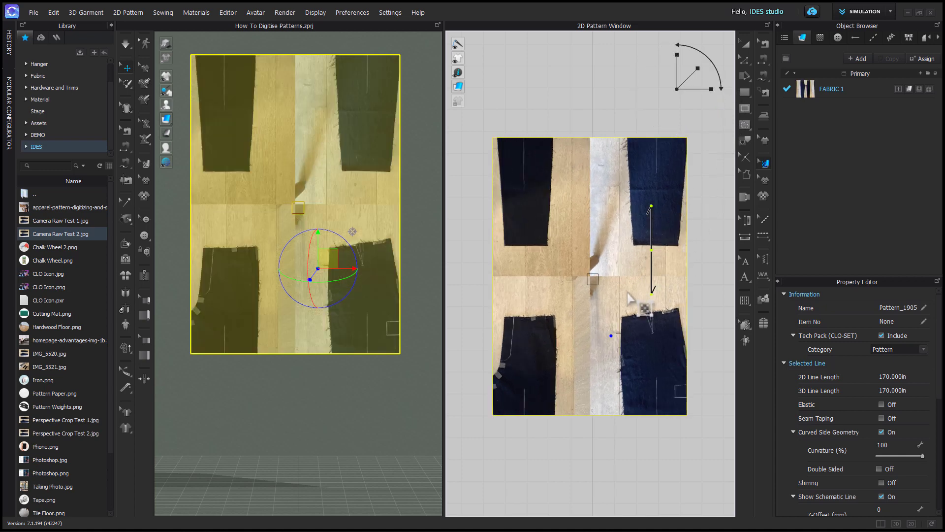
pyautogui.moveTo(629, 295); pyautogui.dragTo(515, 457)
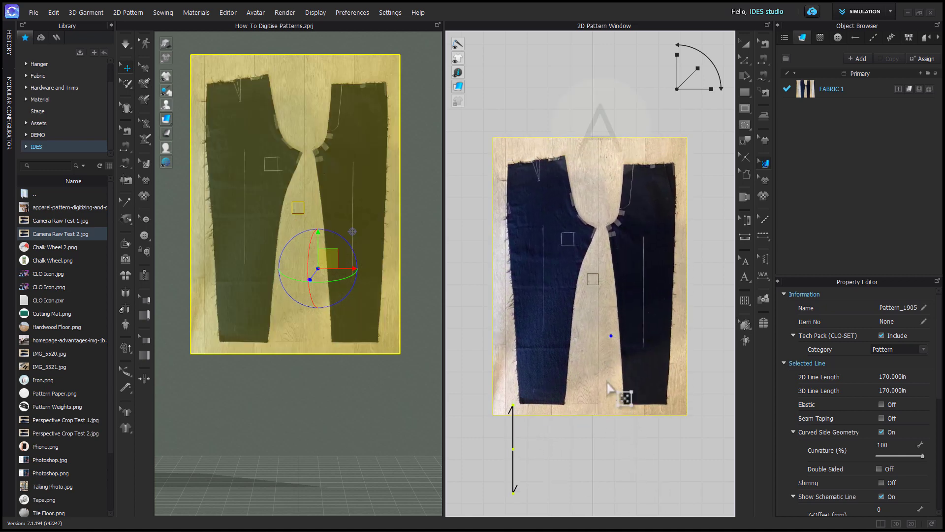
# Step: Move the 2 in internal square onto the chalk square, matching their lower-left corners
pyautogui.press('a')
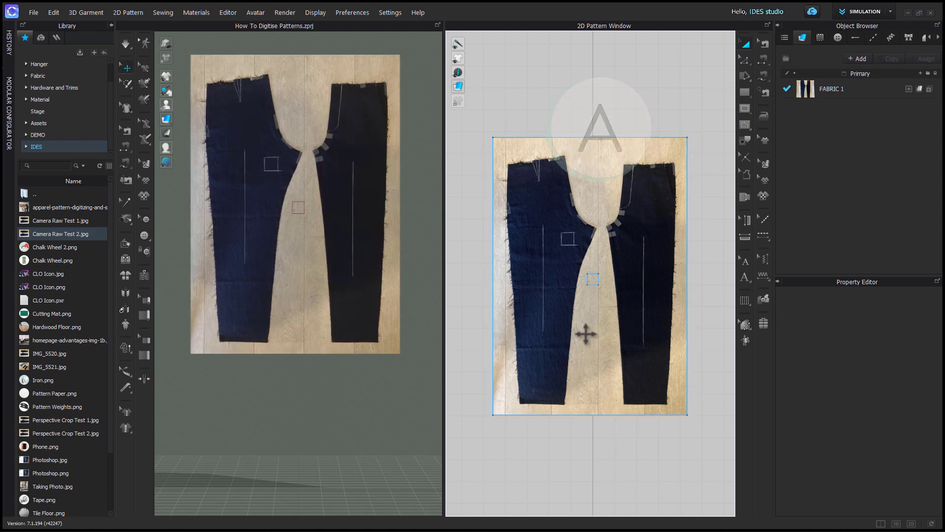
pyautogui.scroll(4, 593, 296)
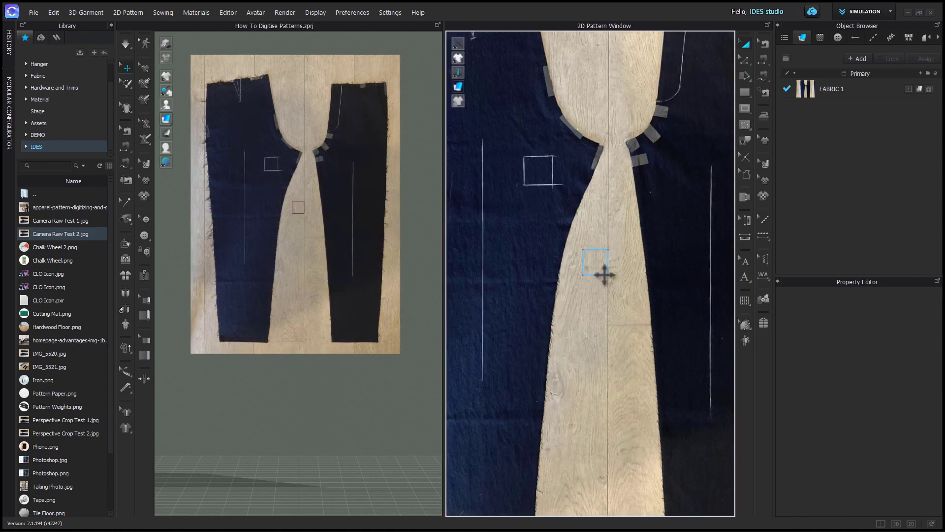
pyautogui.moveTo(605, 274); pyautogui.dragTo(528, 207)
pyautogui.scroll(6, 539, 182)
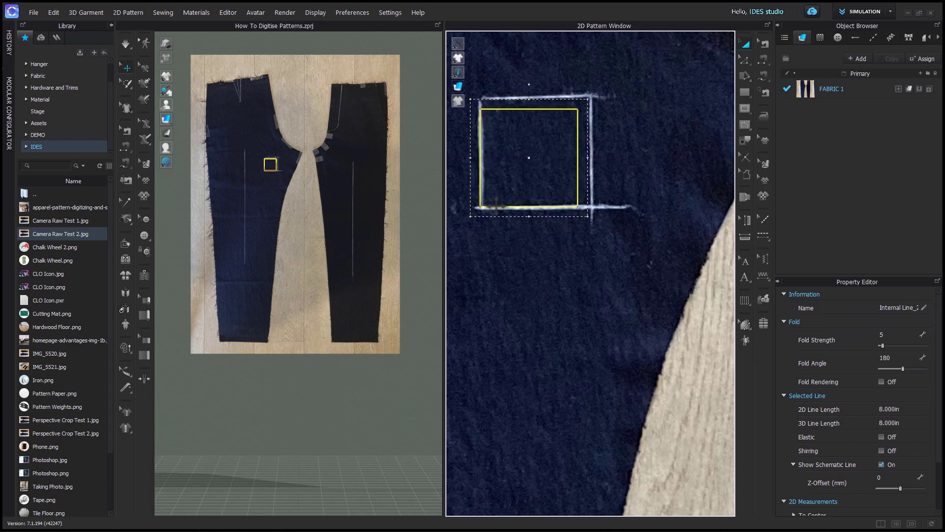
# Step: Nudge the fabric texture so the chalk square's lower-left corner lines up with the internal square
pyautogui.click(764, 164)
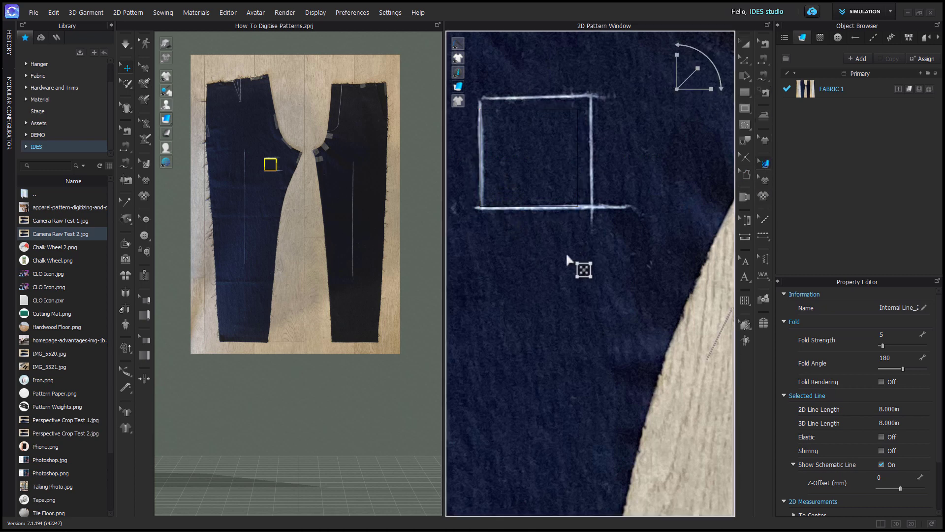
pyautogui.click(537, 281)
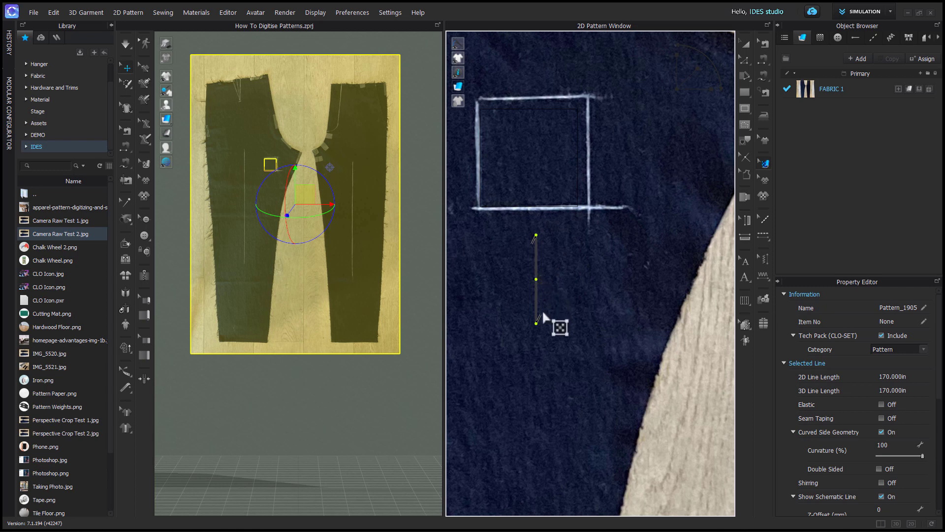
pyautogui.scroll(-10, 543, 319)
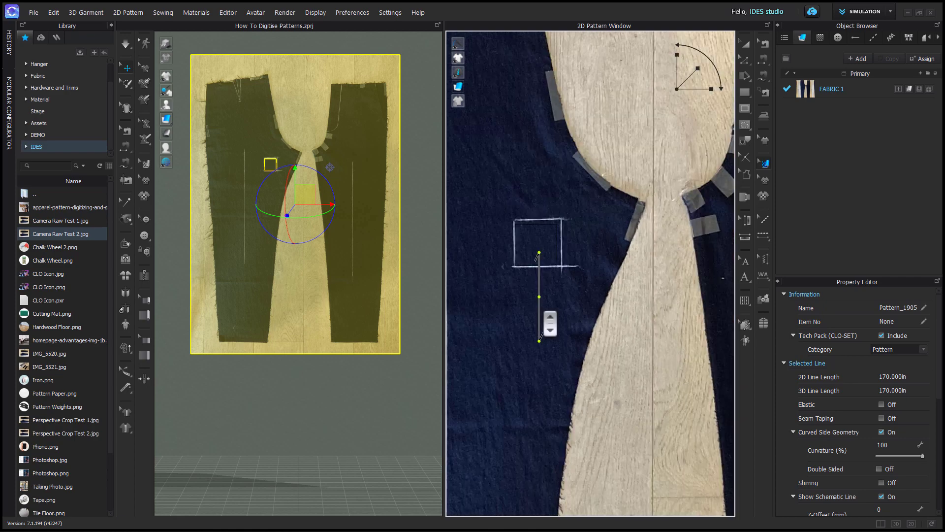
pyautogui.scroll(-1, 573, 349)
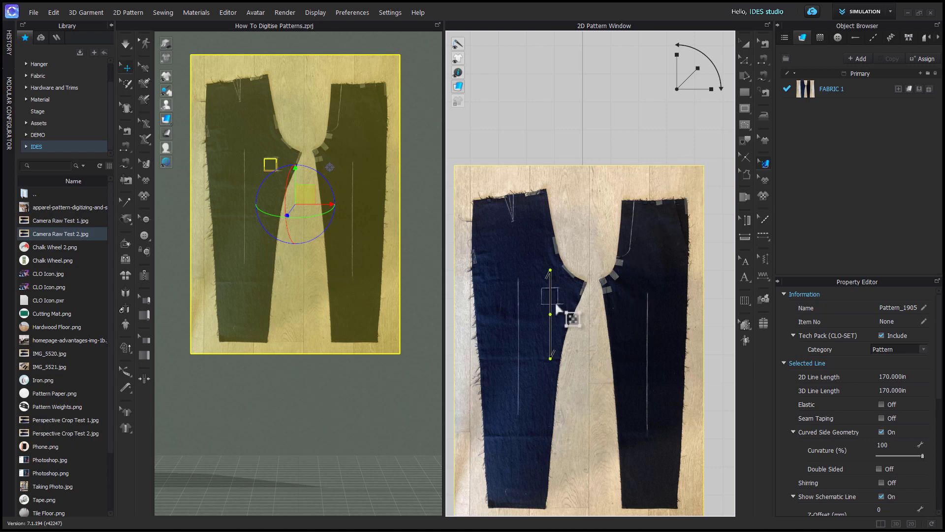
pyautogui.scroll(5, 561, 313)
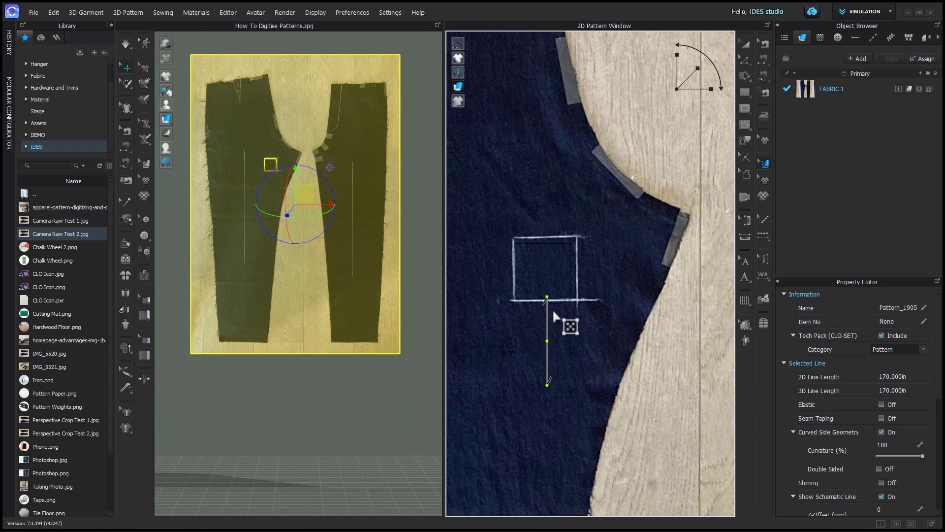
pyautogui.scroll(2, 555, 313)
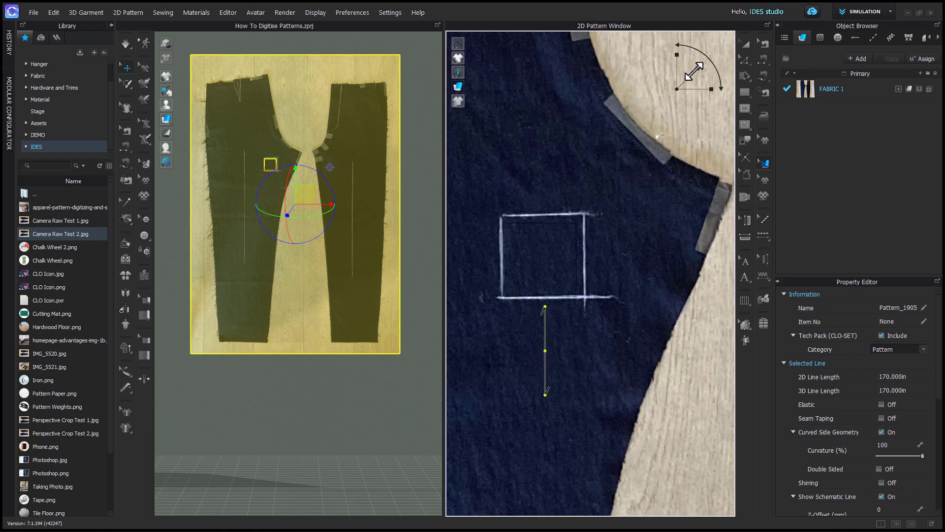
# Step: Try to scale the fabric texture down proportionally and shift the chalk square back over the internal square
pyautogui.moveTo(694, 73); pyautogui.dragTo(691, 75)
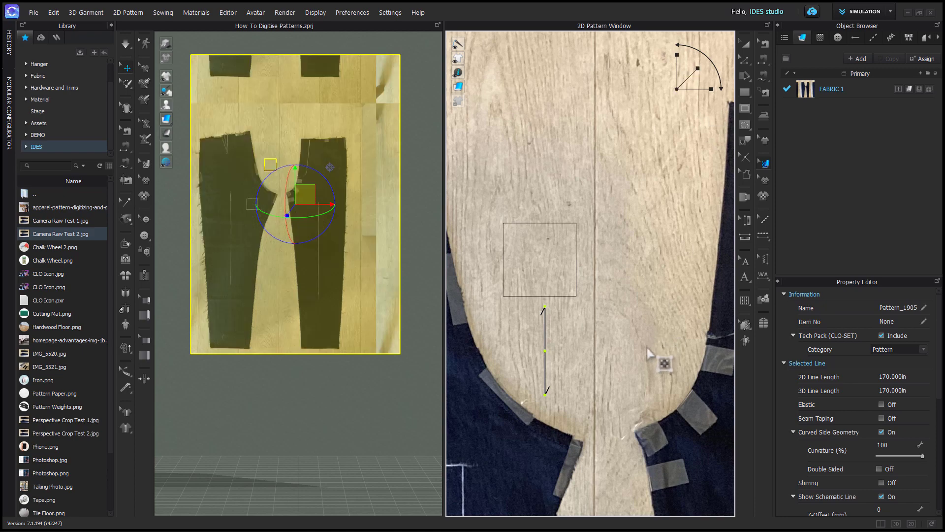
pyautogui.moveTo(588, 405)
pyautogui.mouseDown()
pyautogui.moveTo(567, 424)
pyautogui.moveTo(665, 258)
pyautogui.moveTo(655, 222)
pyautogui.moveTo(665, 196)
pyautogui.moveTo(649, 284)
pyautogui.moveTo(550, 374)
pyautogui.moveTo(529, 433)
pyautogui.moveTo(522, 347)
pyautogui.mouseUp()
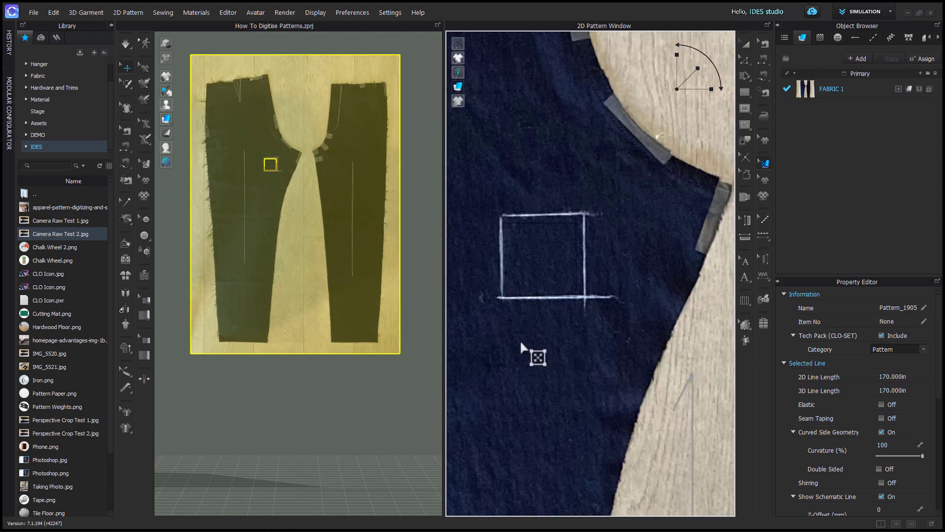
pyautogui.click(595, 310)
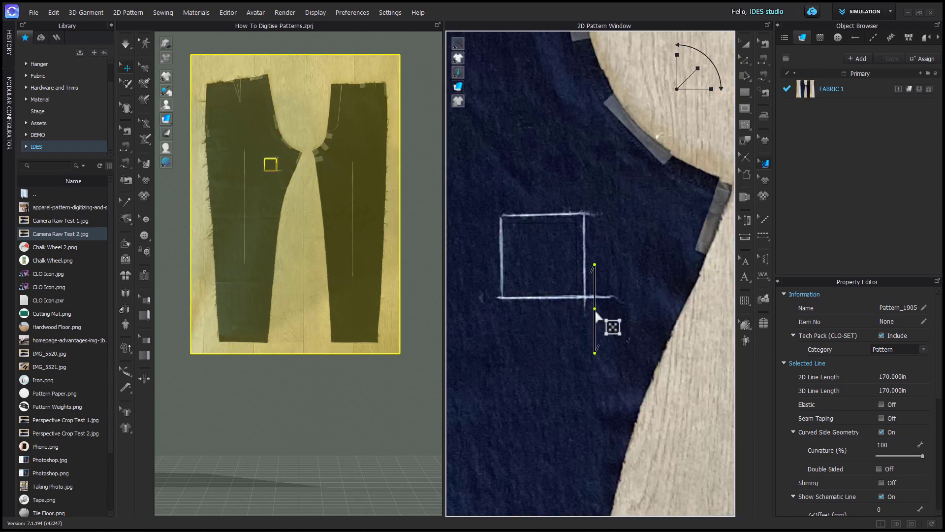
# Step: Scale the FABRIC 1 texture proportionally to 98% and shift the chalk square's lower-left corner back onto the internal square
pyautogui.click(872, 93)
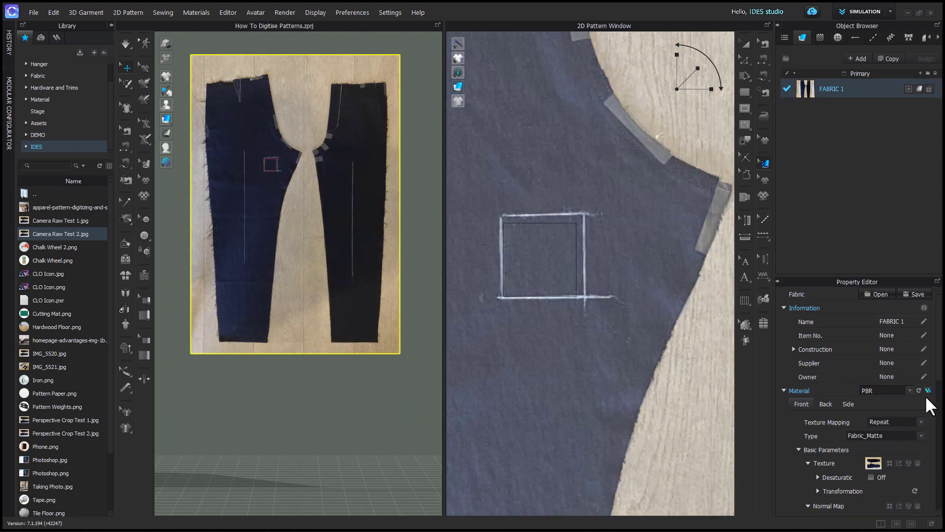
pyautogui.scroll(-5, 926, 389)
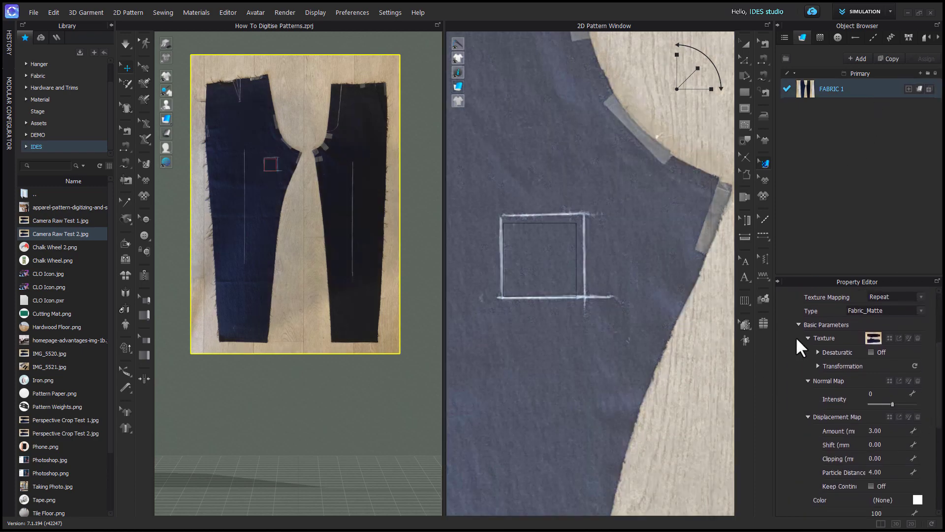
pyautogui.click(817, 366)
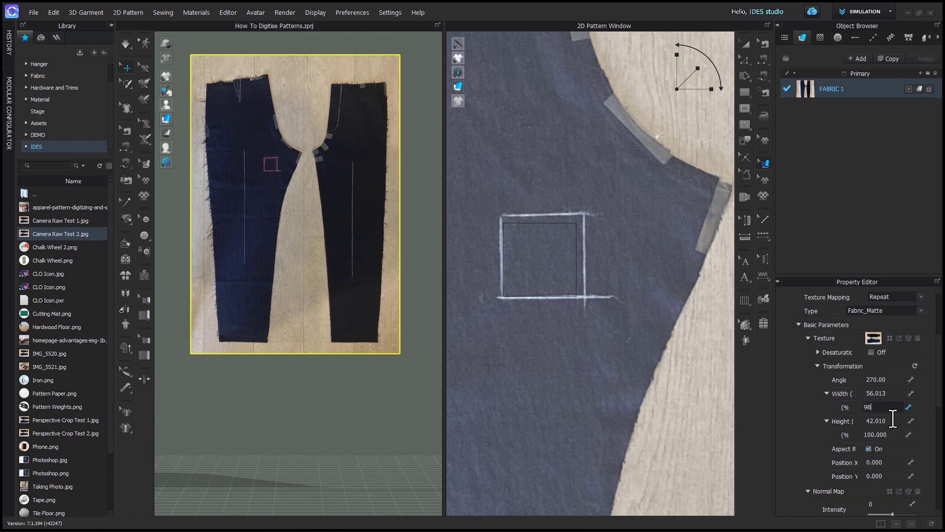
pyautogui.press('Return')
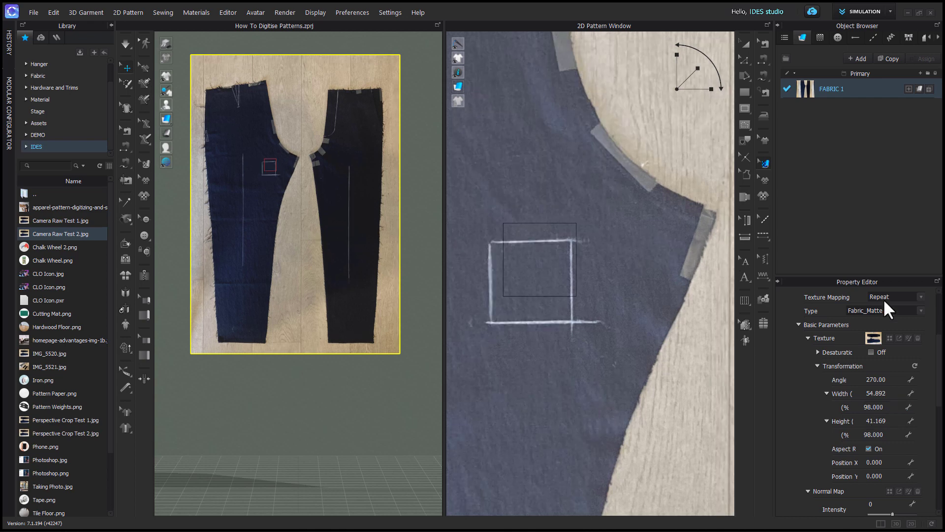
pyautogui.moveTo(550, 339); pyautogui.dragTo(561, 317)
# Step: Reduce the FABRIC 1 texture scale to 95% and realign the chalk square with the internal square's lower-left corner
pyautogui.click(869, 89)
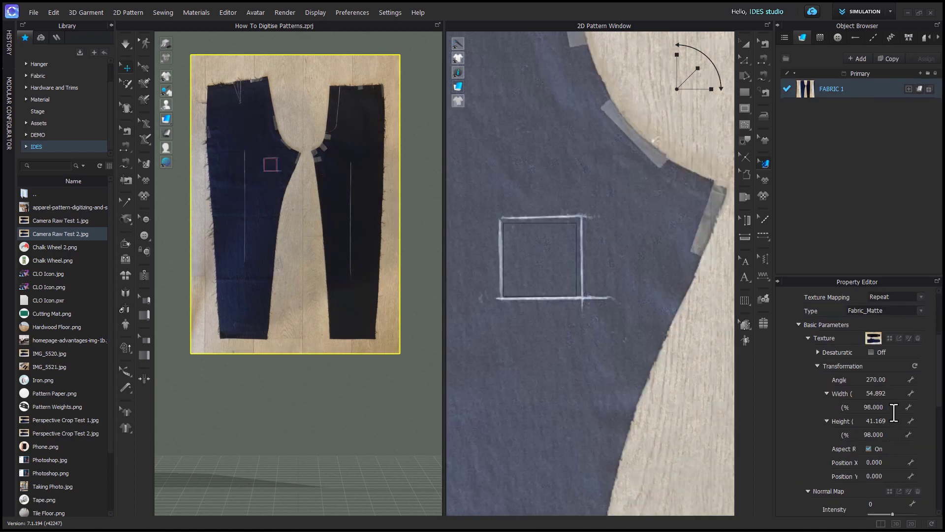
pyautogui.click(893, 412)
pyautogui.press('Return')
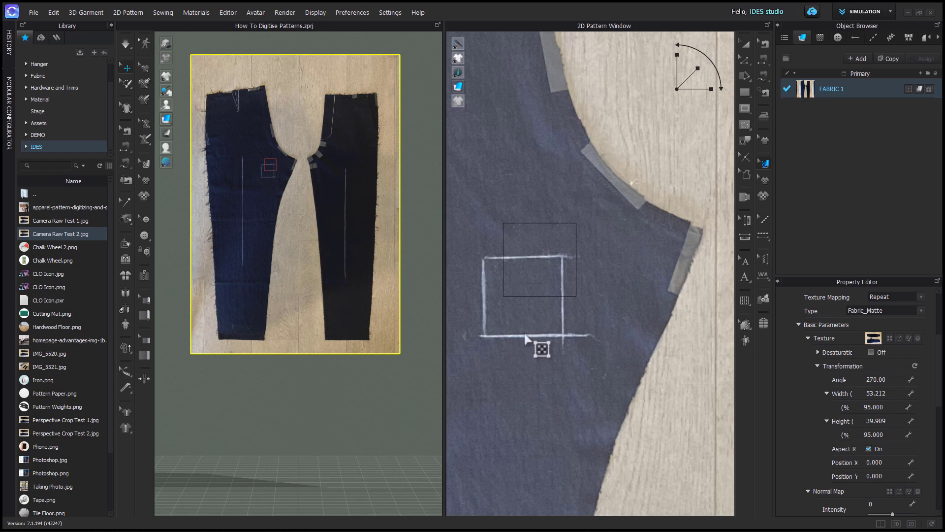
pyautogui.moveTo(522, 331); pyautogui.dragTo(540, 296)
# Step: Change the 2D pattern surface display and fine-tune the FABRIC 1 texture scale to 93%
pyautogui.moveTo(472, 91)
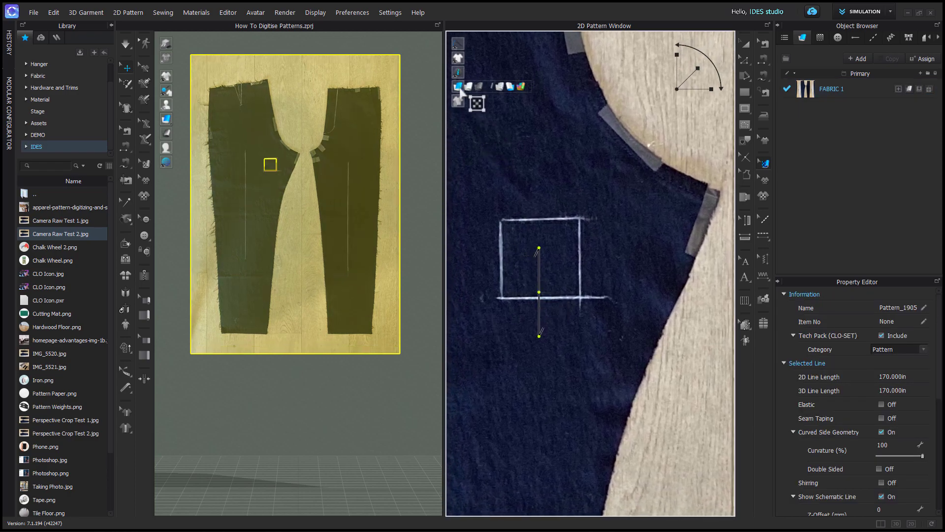
pyautogui.click(486, 86)
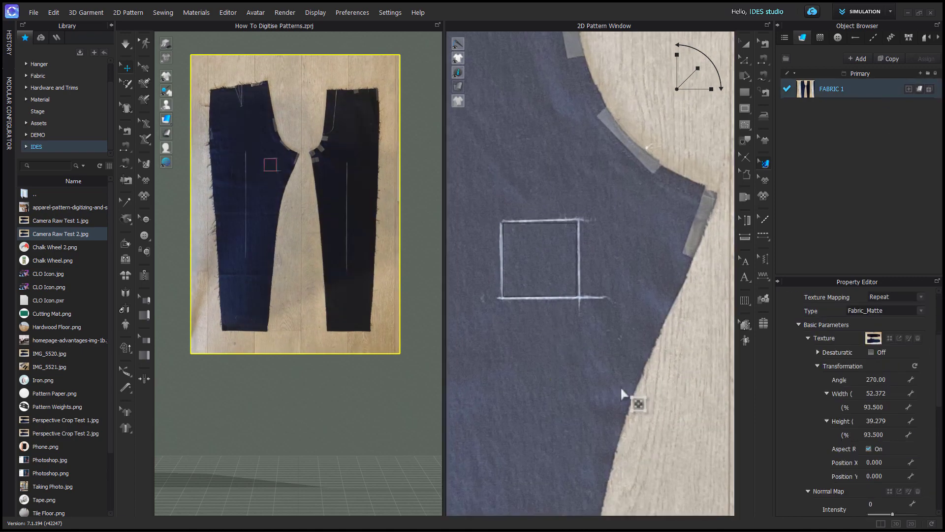
pyautogui.click(894, 407)
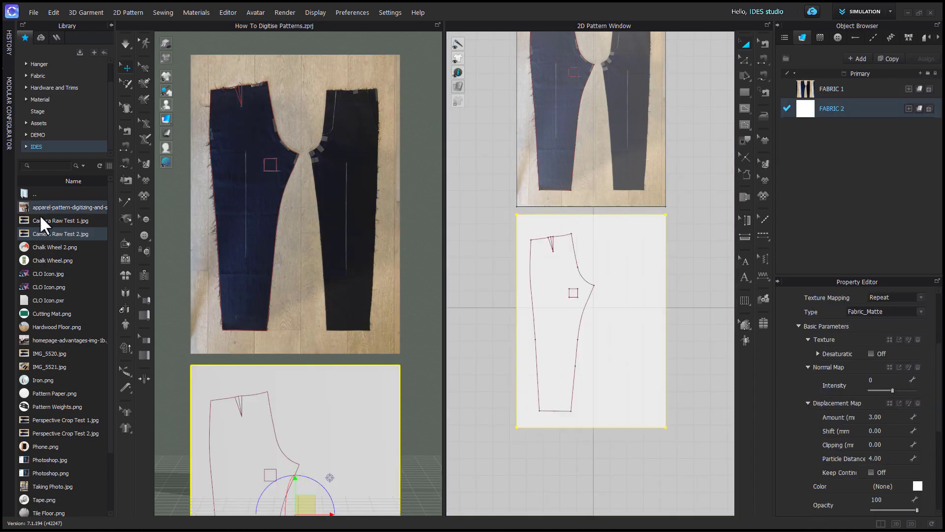
# Step: Apply Camera Raw Test 1.jpg as the texture of FABRIC 2 and scale it to 93%
pyautogui.moveTo(805, 108); pyautogui.dragTo(805, 113)
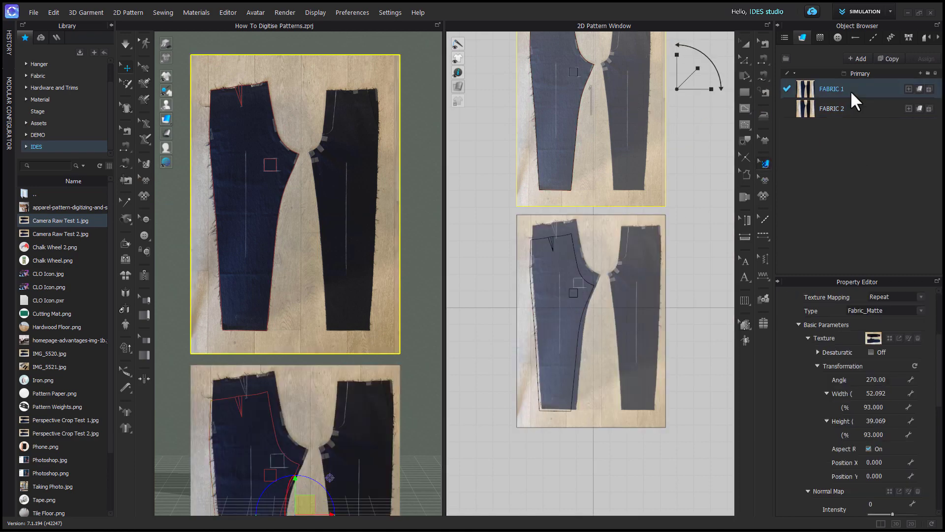
pyautogui.click(891, 408)
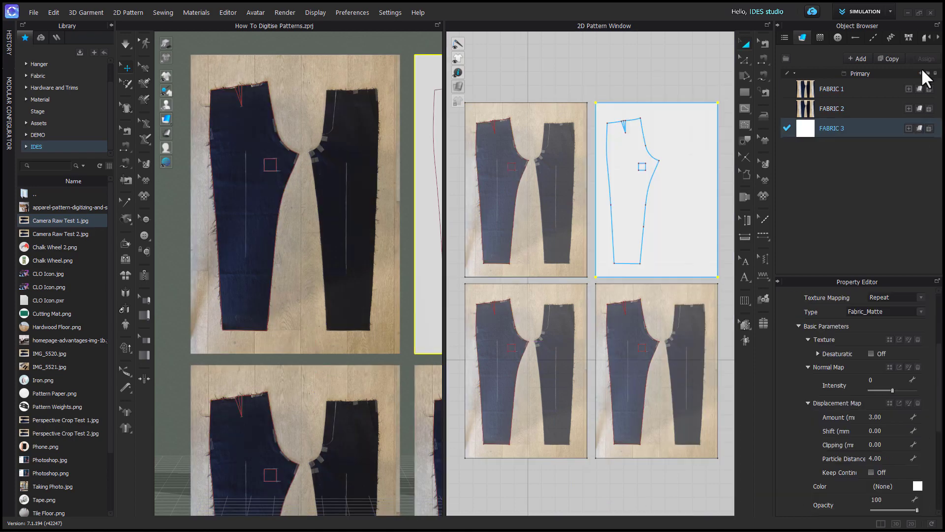
# Step: Name the four fabrics, in list order, Cam Raw 2, Cam Raw 1, Persp Crop 1 and Persp Crop 2
pyautogui.click(834, 88)
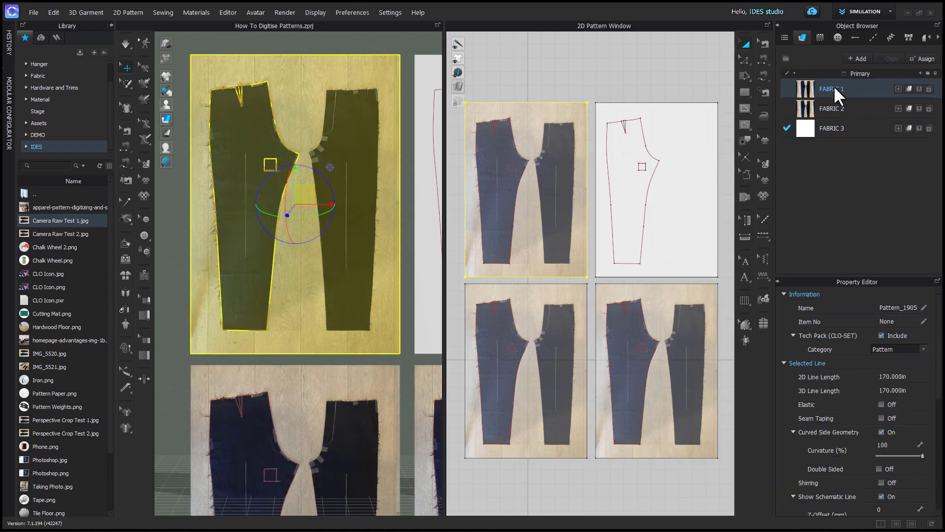
pyautogui.doubleClick(831, 87)
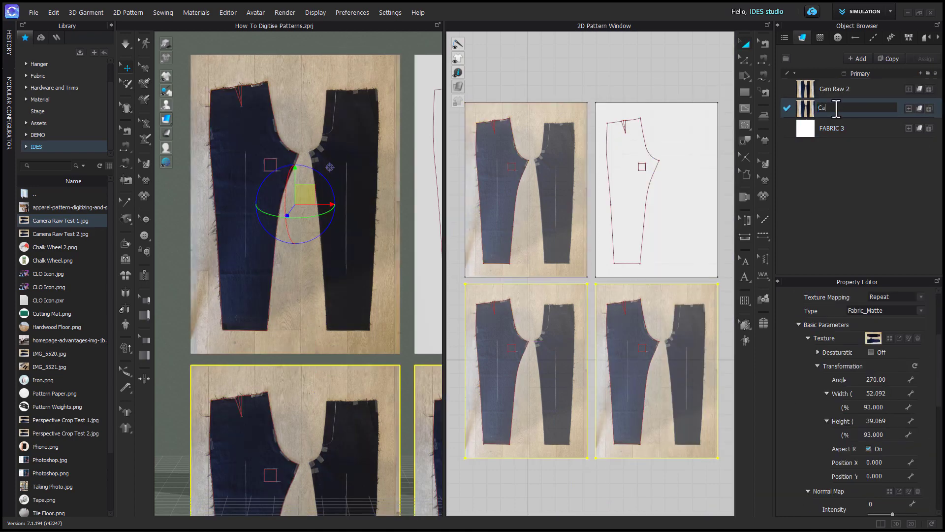
pyautogui.write('m Raw 1')
pyautogui.click(834, 133)
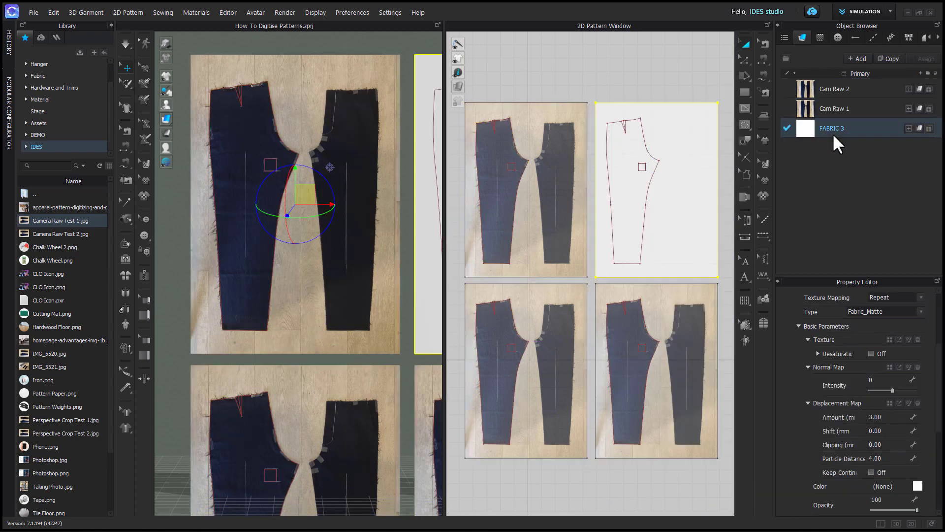
pyautogui.write('Crop 1')
pyautogui.press('Return')
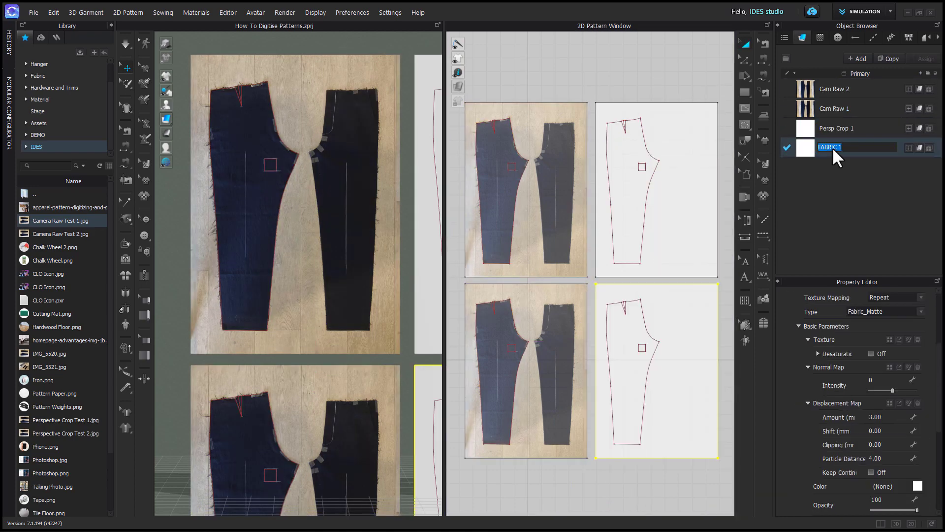
pyautogui.write('Crop 2')
pyautogui.click(726, 212)
# Step: Apply Perspective Crop Test 1.jpg and Perspective Crop Test 2.jpg to the matching Persp Crop fabrics and rotate both textures to 270°
pyautogui.moveTo(67, 420); pyautogui.dragTo(805, 129)
pyautogui.moveTo(66, 434); pyautogui.dragTo(805, 148)
pyautogui.click(763, 164)
pyautogui.click(657, 197)
pyautogui.keyDown('shift'); pyautogui.click(665, 340); pyautogui.keyUp('shift')
pyautogui.moveTo(711, 59); pyautogui.dragTo(707, 123)
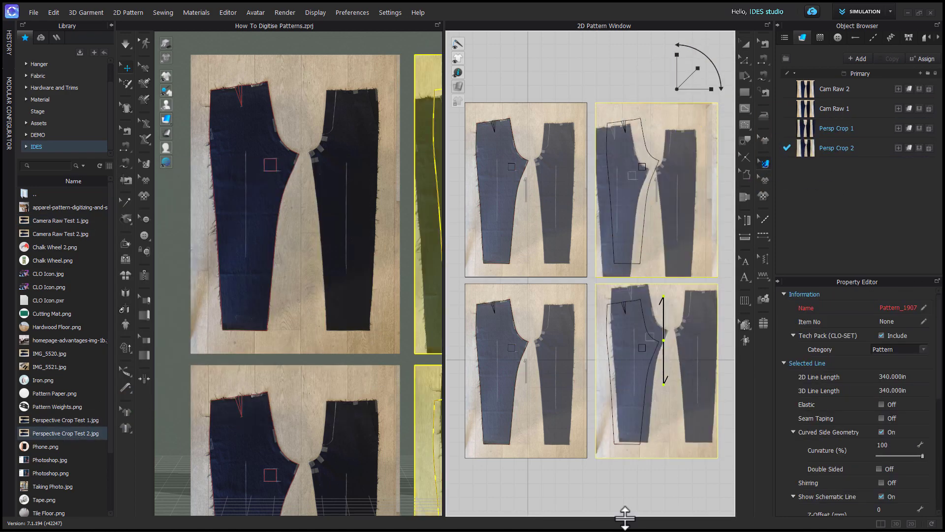
pyautogui.click(624, 509)
# Step: Set the texture scale of Persp Crop 1 and Persp Crop 2 to 93%, the same as Cam Raw 1
pyautogui.click(865, 128)
pyautogui.keyDown('shift'); pyautogui.click(861, 148); pyautogui.keyUp('shift')
pyautogui.doubleClick(891, 410)
pyautogui.click(726, 246)
pyautogui.click(857, 109)
pyautogui.doubleClick(883, 409)
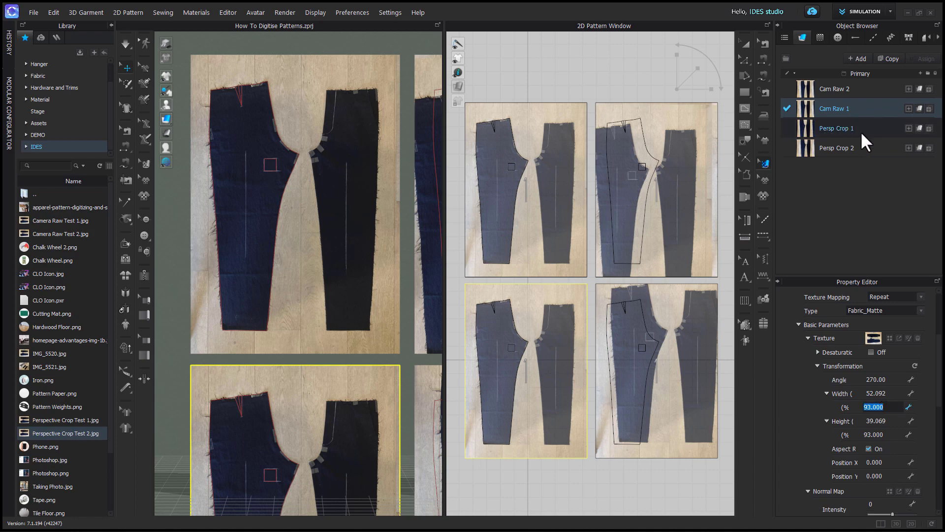
pyautogui.click(862, 129)
pyautogui.keyDown('shift'); pyautogui.click(861, 148); pyautogui.keyUp('shift')
pyautogui.doubleClick(884, 410)
pyautogui.write('93')
# Step: Shift the Persp Crop 1 texture so its chalk square lines up with the internal square
pyautogui.scroll(3, 636, 178)
pyautogui.click(635, 178)
pyautogui.scroll(6, 592, 234)
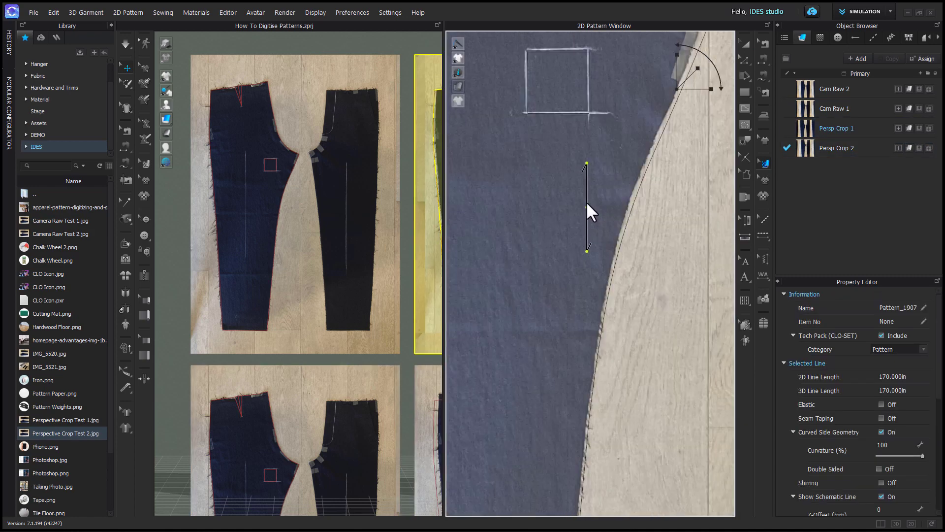
pyautogui.click(560, 278)
# Step: Try 94% on the Persp Crop 1 texture, set its height scale to 95% with aspect ratio unlocked, and realign the chalk square
pyautogui.click(868, 130)
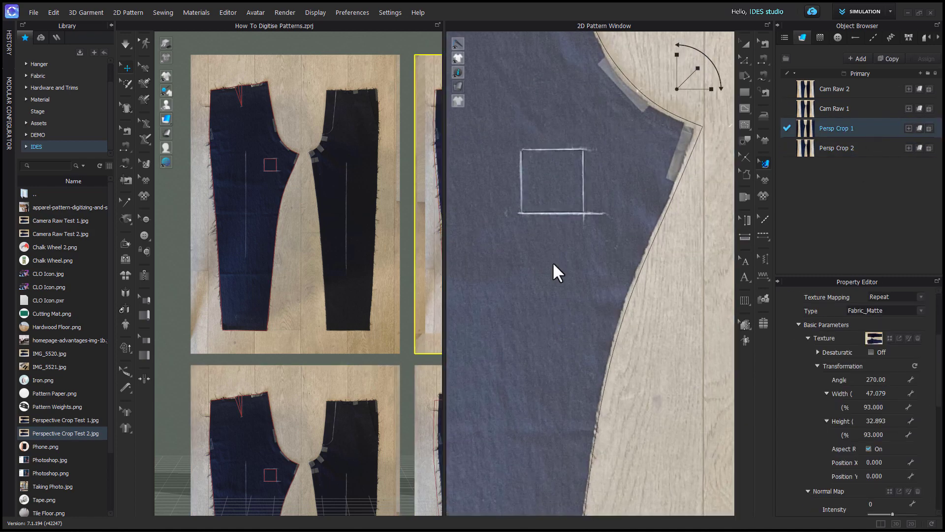
pyautogui.write('94')
pyautogui.press('Return')
pyautogui.click(603, 291)
pyautogui.click(866, 129)
pyautogui.doubleClick(894, 435)
pyautogui.write('95')
pyautogui.press('Return')
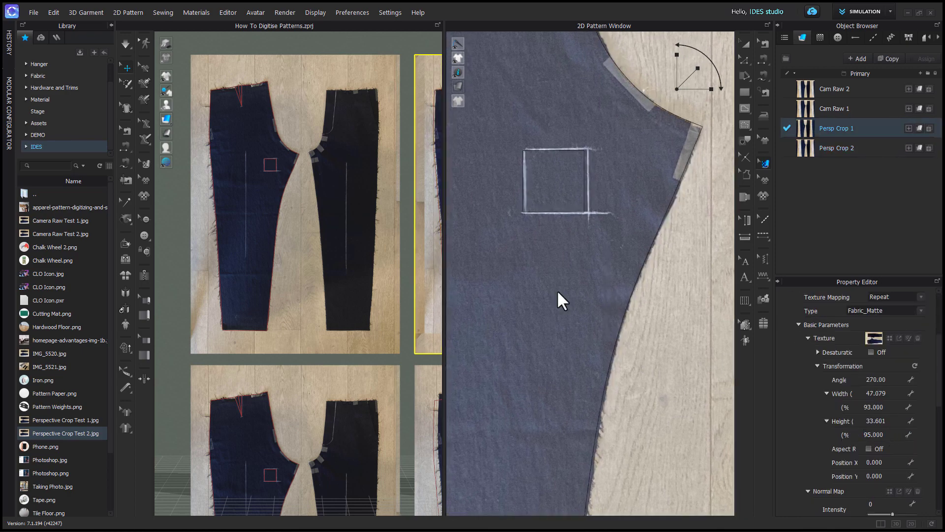
pyautogui.click(560, 278)
pyautogui.scroll(-5, 531, 482)
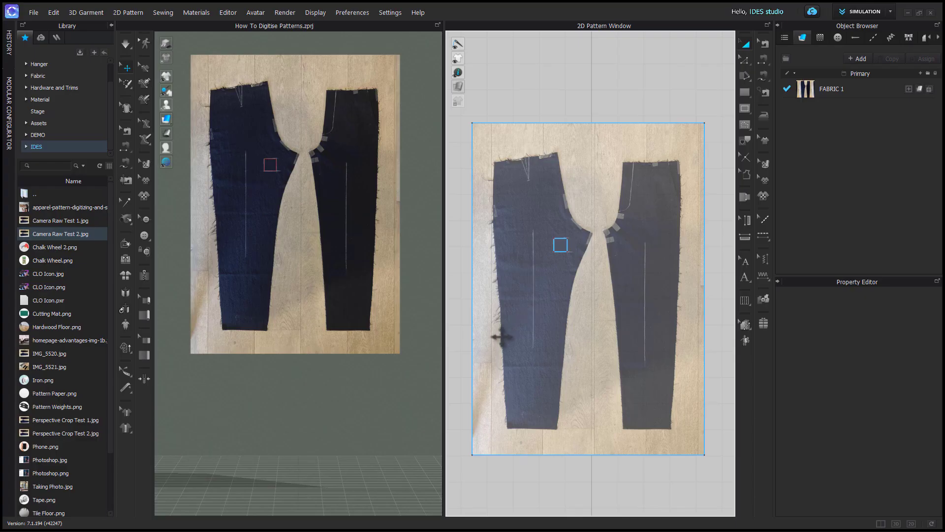
# Step: Draw an internal line about 7.41 in long along the hem of the larger trouser panel, from corner to corner
pyautogui.scroll(3, 498, 340)
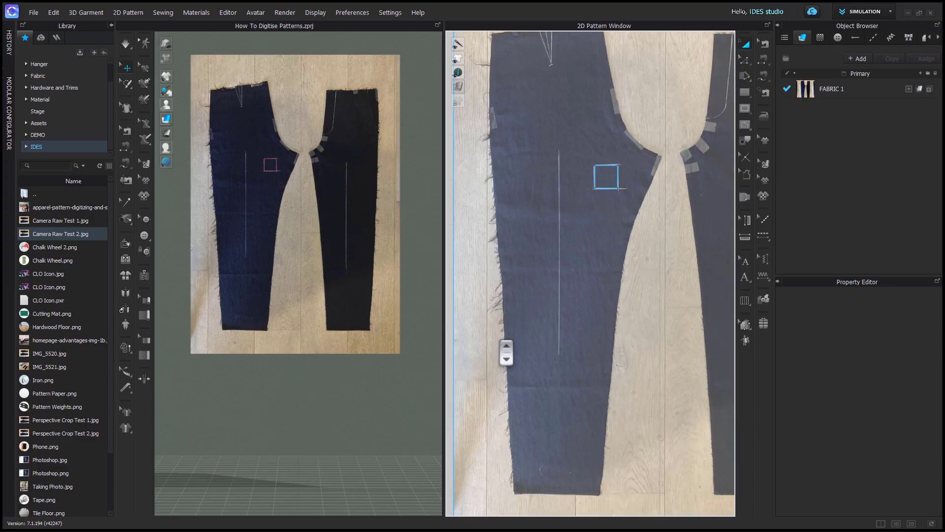
pyautogui.moveTo(534, 337); pyautogui.dragTo(562, 369, button='right')
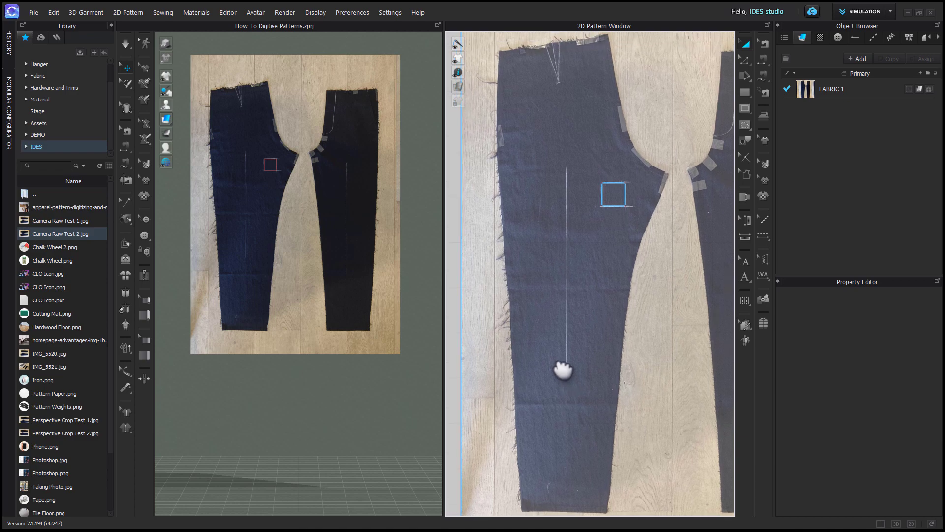
pyautogui.scroll(-2, 562, 370)
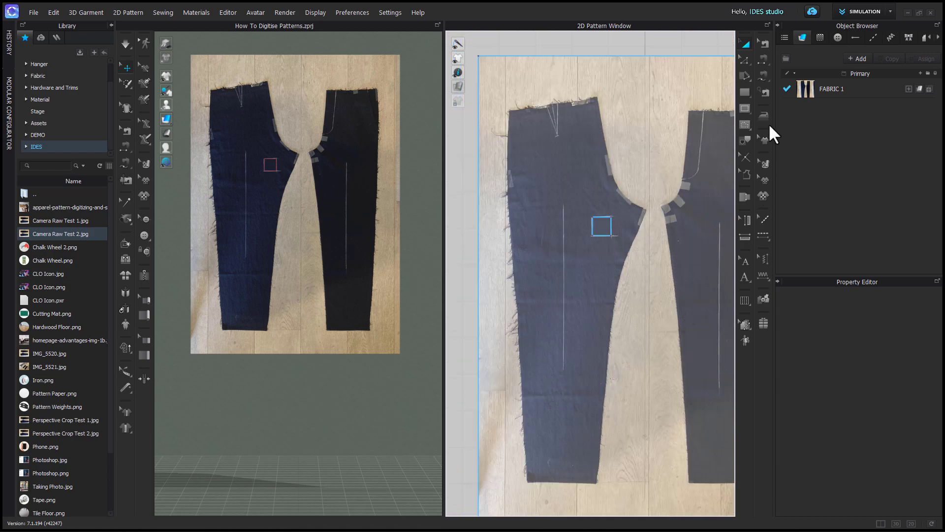
pyautogui.press('g')
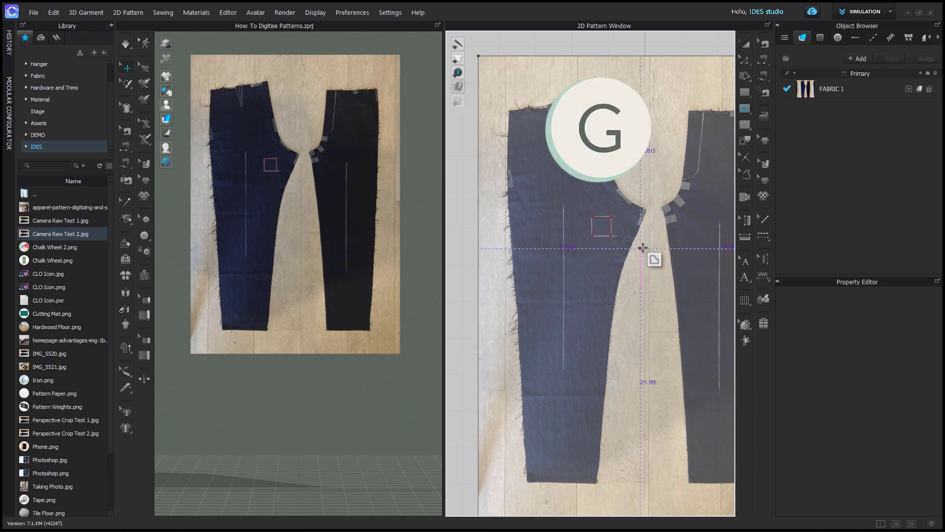
pyautogui.scroll(2, 540, 497)
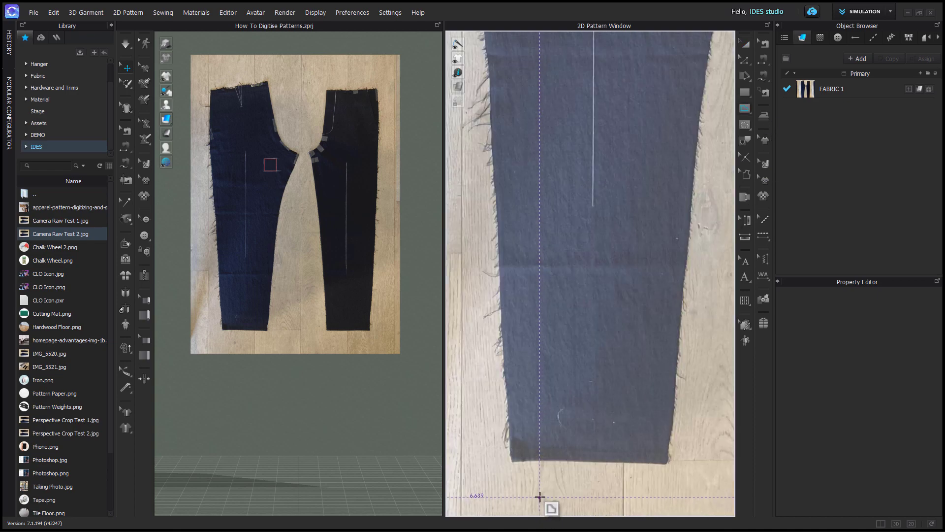
pyautogui.click(512, 461)
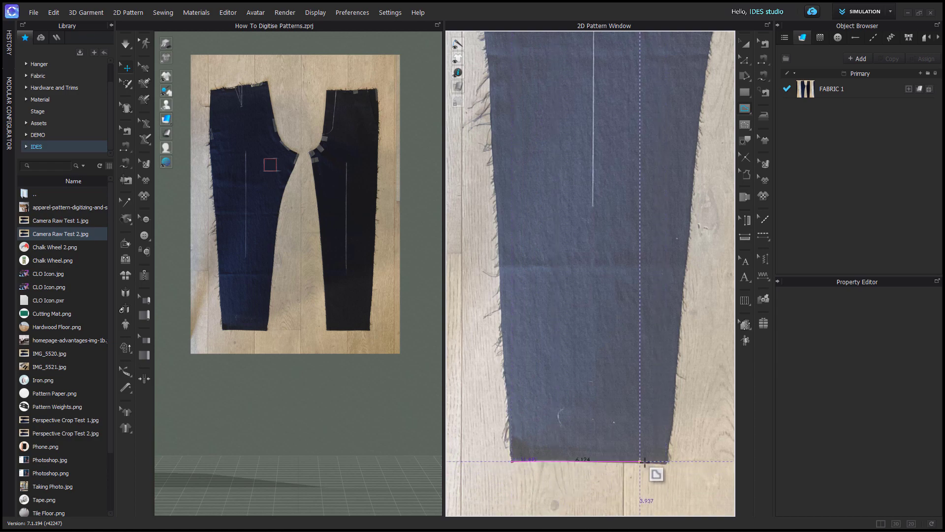
pyautogui.scroll(2, 667, 462)
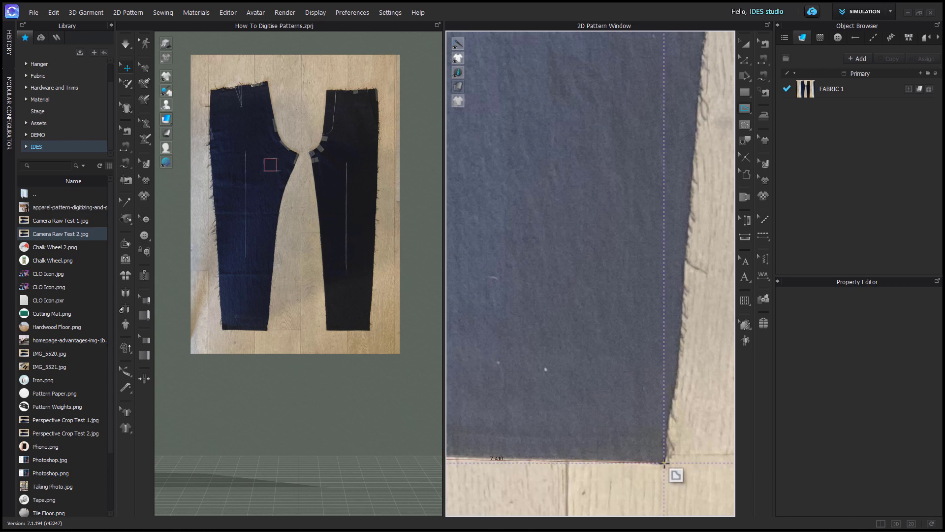
pyautogui.doubleClick(664, 463)
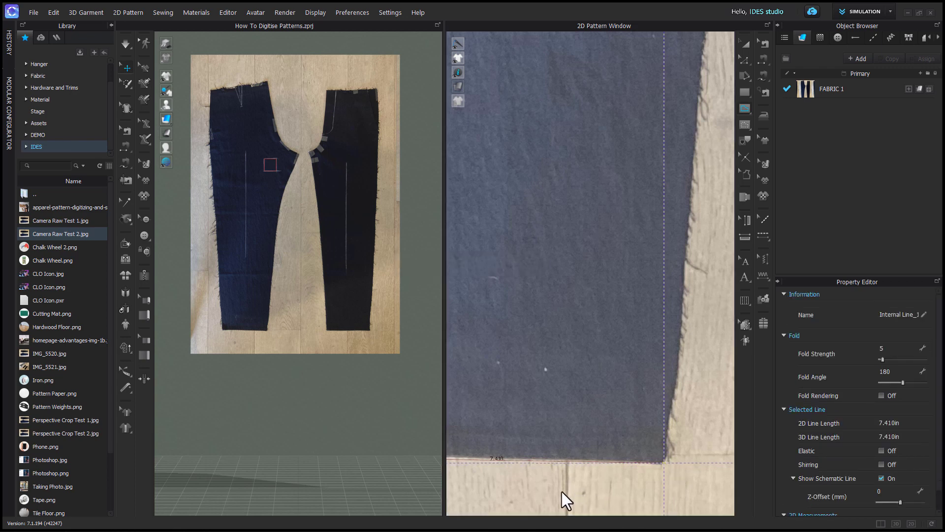
# Step: Trace the larger panel's inseam with a curved internal line about 30.31 in long, from the hem corner to the crotch point
pyautogui.scroll(-3, 559, 492)
pyautogui.moveTo(539, 497); pyautogui.dragTo(630, 465, button='middle')
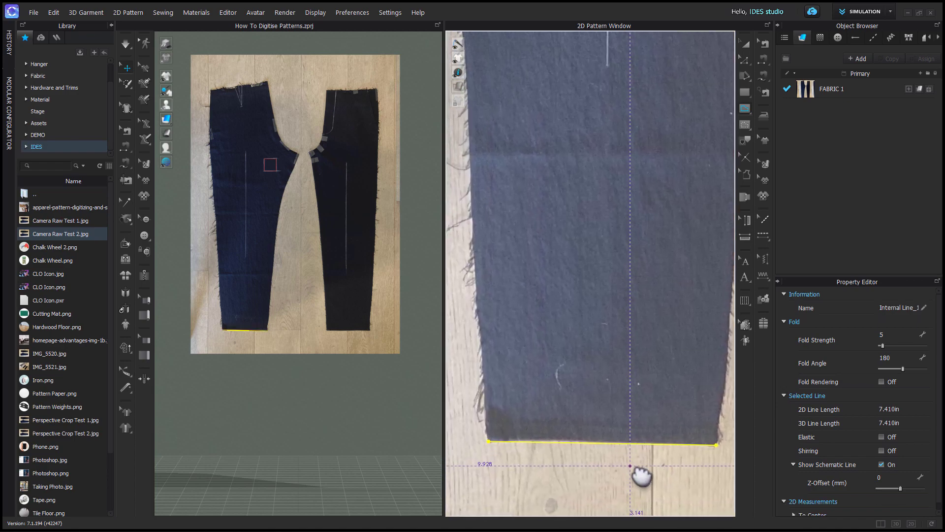
pyautogui.scroll(-3, 624, 467)
pyautogui.scroll(5, 639, 405)
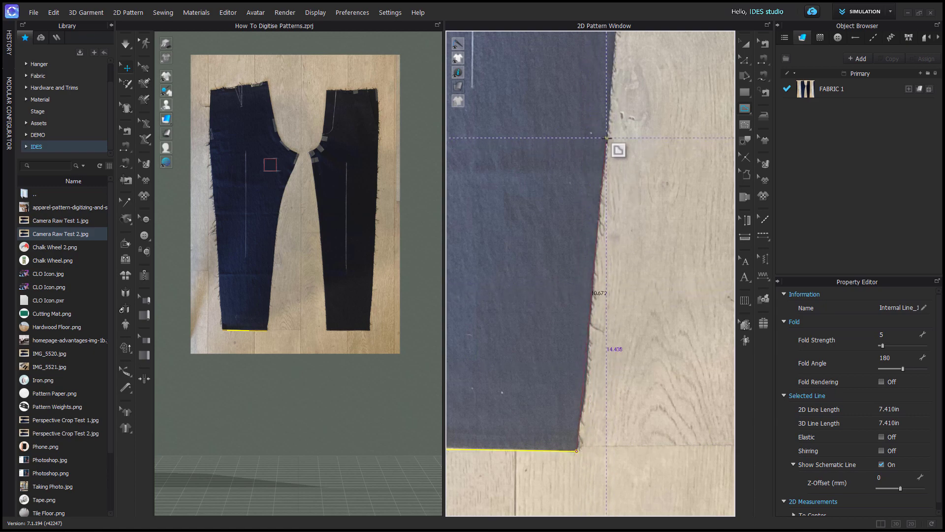
pyautogui.scroll(-3, 607, 138)
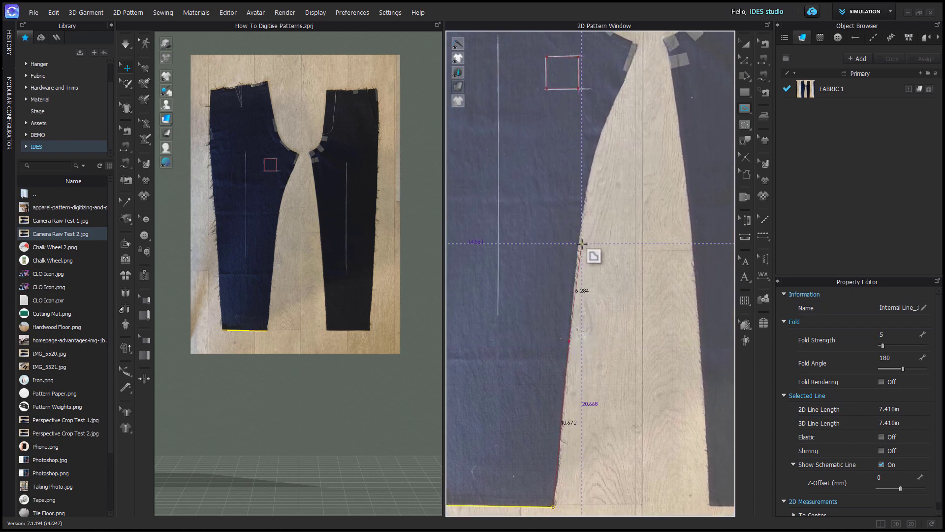
pyautogui.scroll(2, 579, 243)
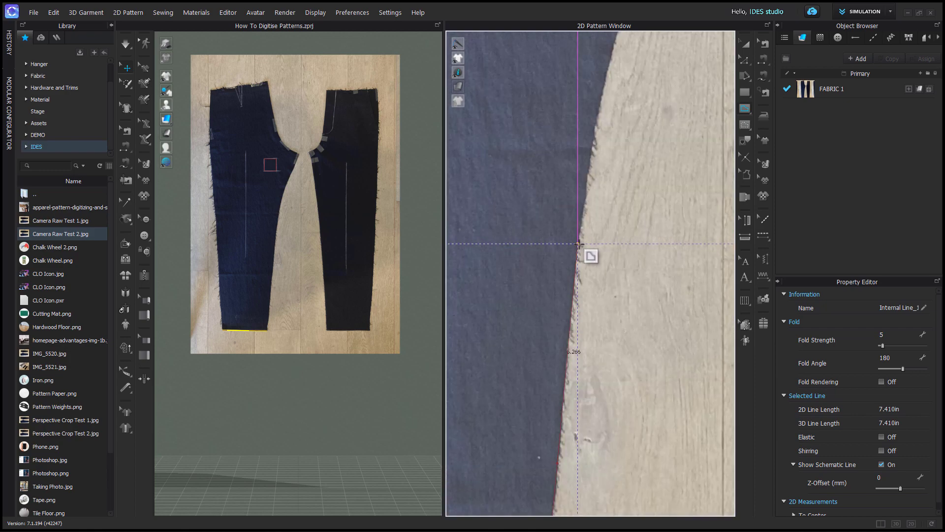
pyautogui.click(592, 145)
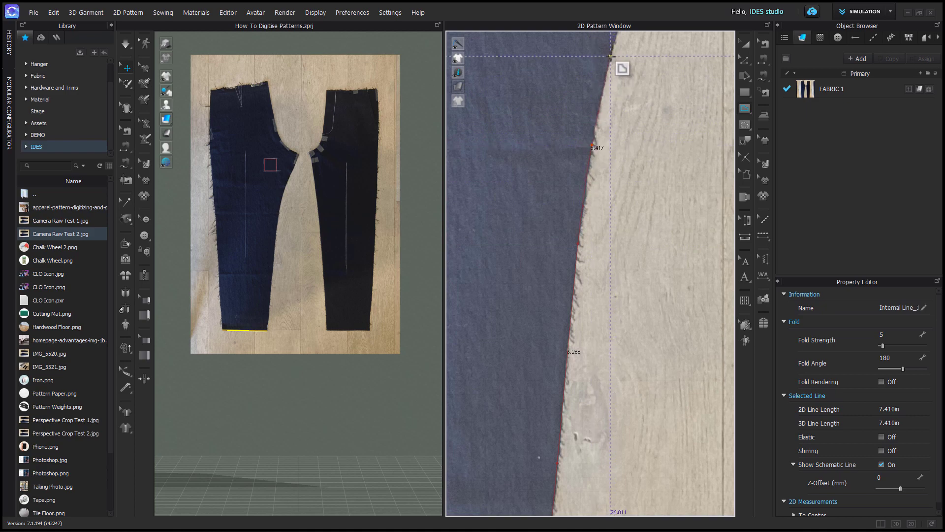
pyautogui.moveTo(616, 57); pyautogui.dragTo(562, 294, button='middle')
pyautogui.keyDown('ctrl'); pyautogui.click(589, 197); pyautogui.keyUp('ctrl')
pyautogui.keyDown('ctrl'); pyautogui.click(615, 139); pyautogui.keyUp('ctrl')
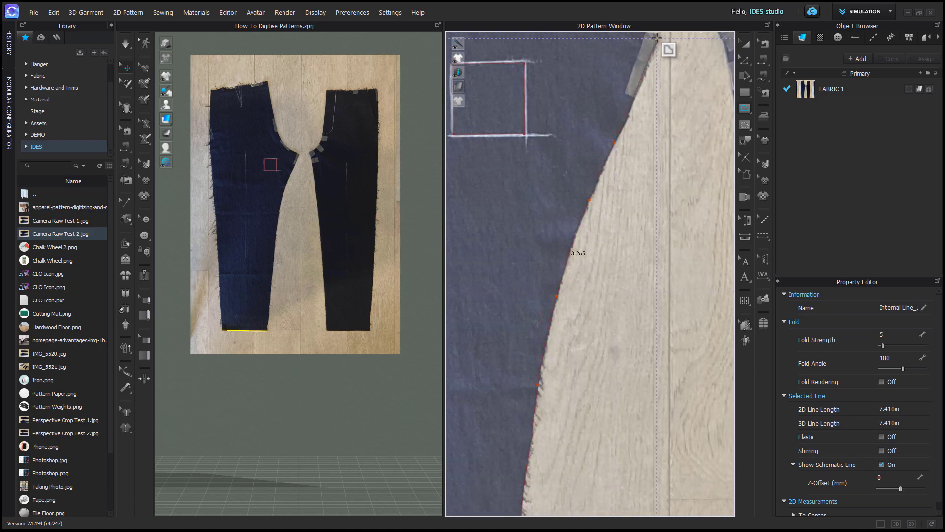
pyautogui.moveTo(659, 35); pyautogui.dragTo(654, 72, button='middle')
pyautogui.scroll(2, 654, 72)
pyautogui.doubleClick(654, 72)
# Step: Trace the larger panel's crotch curve with an internal line about 14.08 in long, from the crotch point up to the waist corner
pyautogui.scroll(-3, 633, 254)
pyautogui.scroll(3, 580, 148)
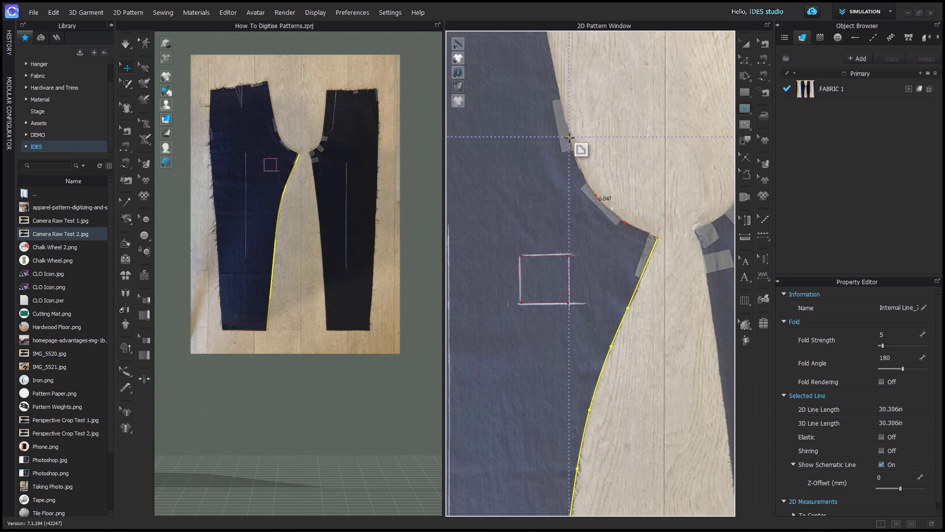
pyautogui.moveTo(580, 147); pyautogui.dragTo(561, 298, button='middle')
pyautogui.doubleClick(535, 135)
# Step: Trace the larger panel's waist edge from corner to corner with a curved internal line about 9.64 in long, with points at the dart lines
pyautogui.scroll(-4, 613, 306)
pyautogui.scroll(4, 494, 279)
pyautogui.click(464, 213)
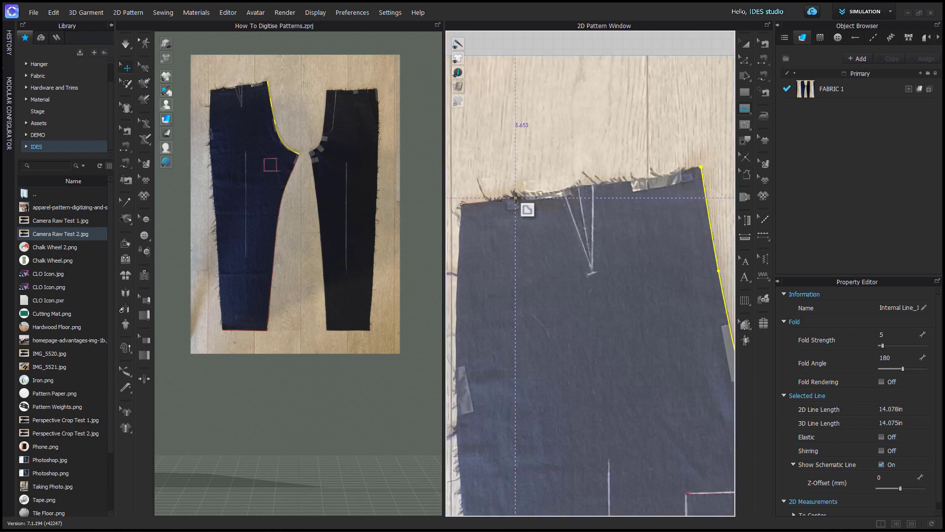
pyautogui.keyDown('ctrl'); pyautogui.click(515, 197); pyautogui.keyUp('ctrl')
pyautogui.keyDown('ctrl'); pyautogui.click(547, 193); pyautogui.keyUp('ctrl')
pyautogui.scroll(2, 548, 195)
pyautogui.click(577, 186)
pyautogui.scroll(2, 628, 178)
pyautogui.scroll(-2, 628, 179)
pyautogui.keyDown('ctrl'); pyautogui.click(589, 196); pyautogui.keyUp('ctrl')
pyautogui.doubleClick(694, 174)
# Step: Draw internal lines over the chalk waist dart, joining the waist edge to the dart point, the centre one about 3.51 in long
pyautogui.click(508, 204)
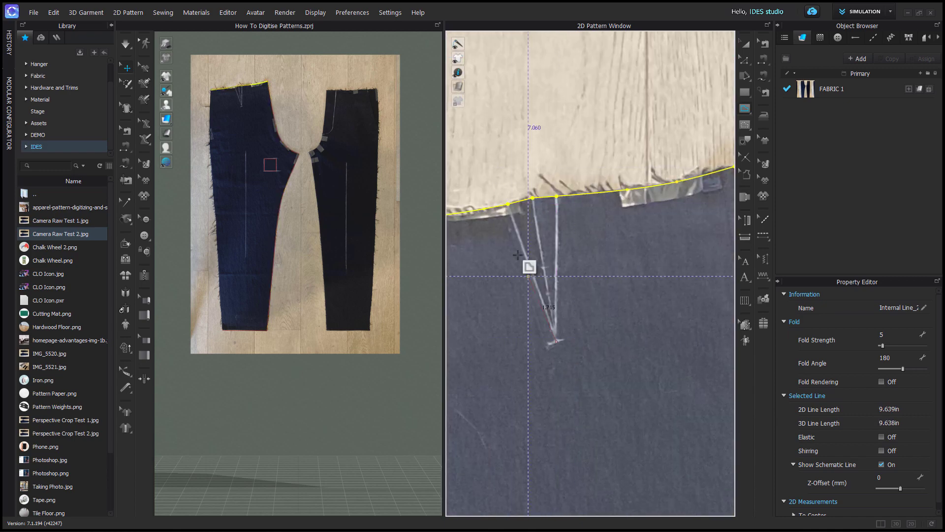
pyautogui.doubleClick(556, 342)
pyautogui.click(556, 341)
pyautogui.doubleClick(533, 198)
# Step: Trace the larger panel's outseam with a curved internal line about 40.24 in long, from the waist corner down to the hem
pyautogui.scroll(-4, 672, 192)
pyautogui.click(542, 204)
pyautogui.scroll(2, 541, 314)
pyautogui.scroll(-2, 511, 264)
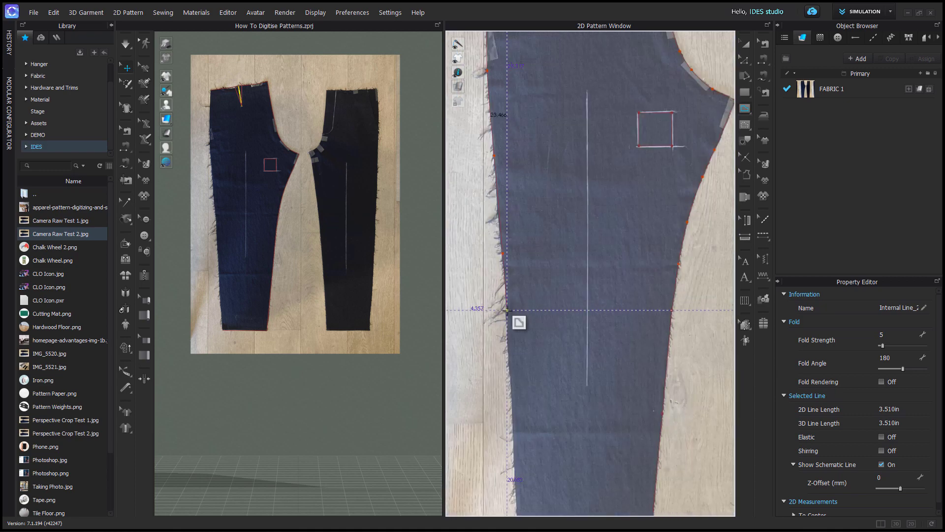
pyautogui.keyDown('ctrl'); pyautogui.click(509, 309); pyautogui.keyUp('ctrl')
pyautogui.doubleClick(526, 427)
# Step: Inspect the lengths of the traced outseam, inseam, crotch curve and dart lines one after another
pyautogui.press('z')
pyautogui.click(515, 288)
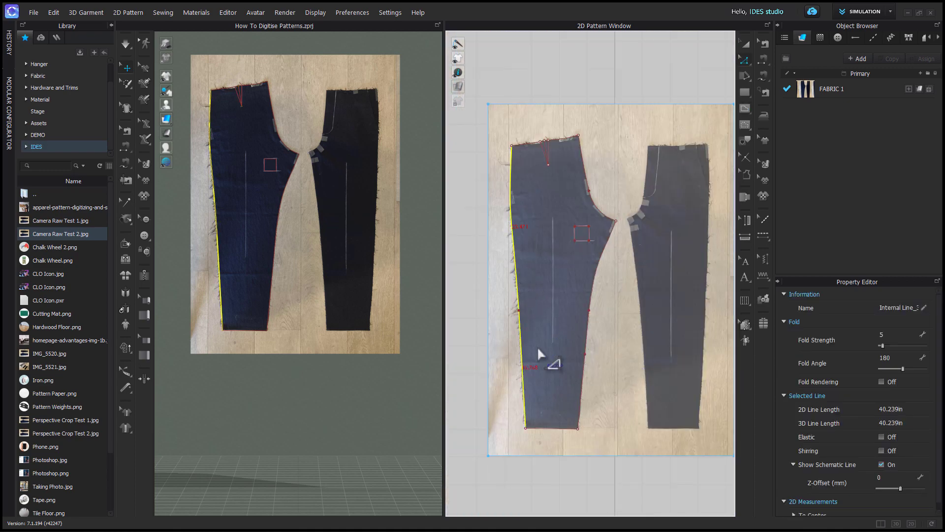
pyautogui.click(588, 378)
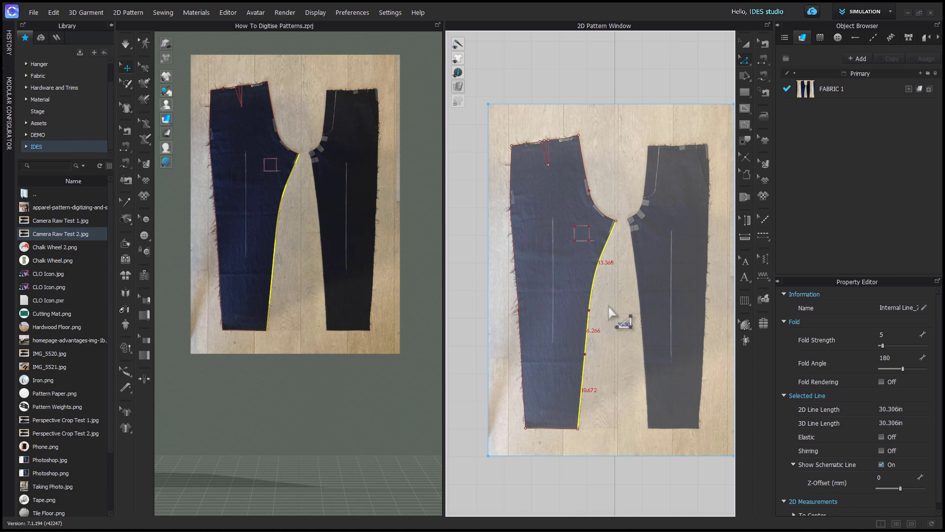
pyautogui.click(604, 211)
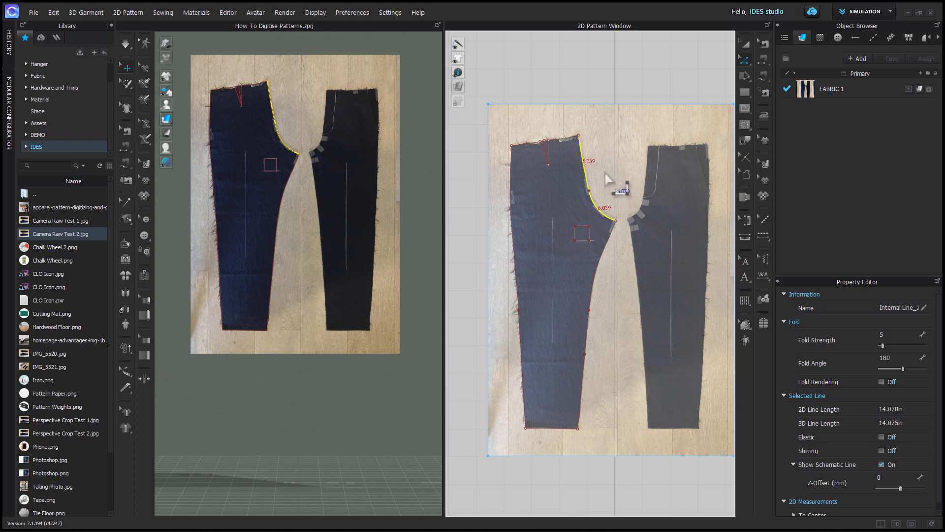
pyautogui.click(548, 151)
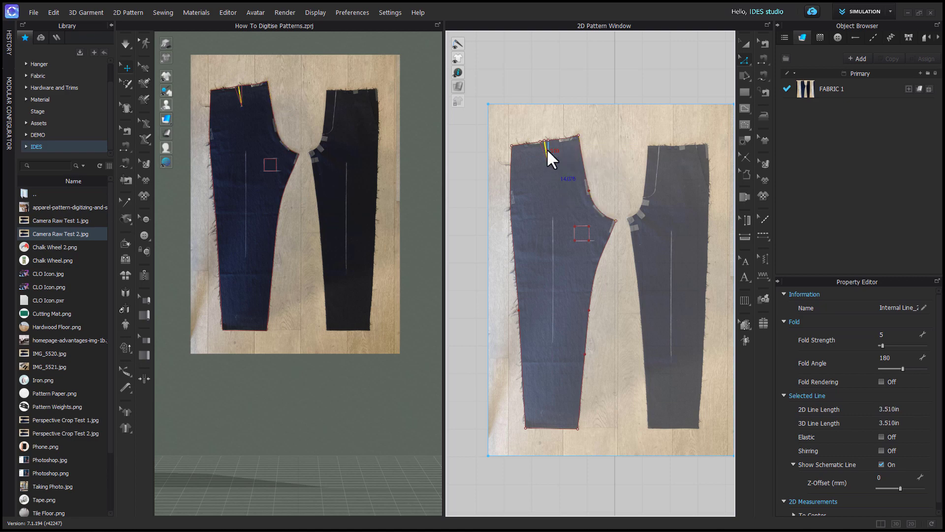
pyautogui.scroll(5, 550, 150)
pyautogui.scroll(-1, 587, 217)
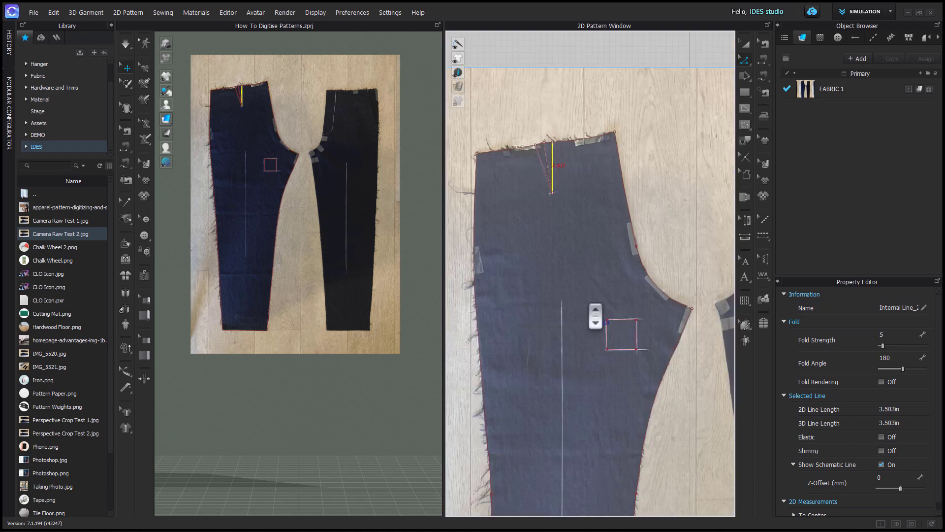
pyautogui.scroll(-5, 584, 270)
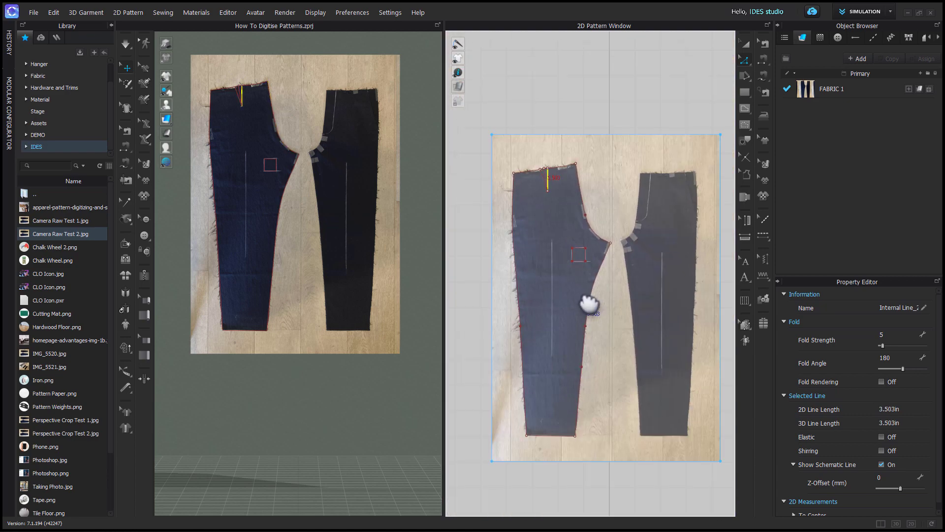
pyautogui.moveTo(622, 481); pyautogui.dragTo(630, 465, button='middle')
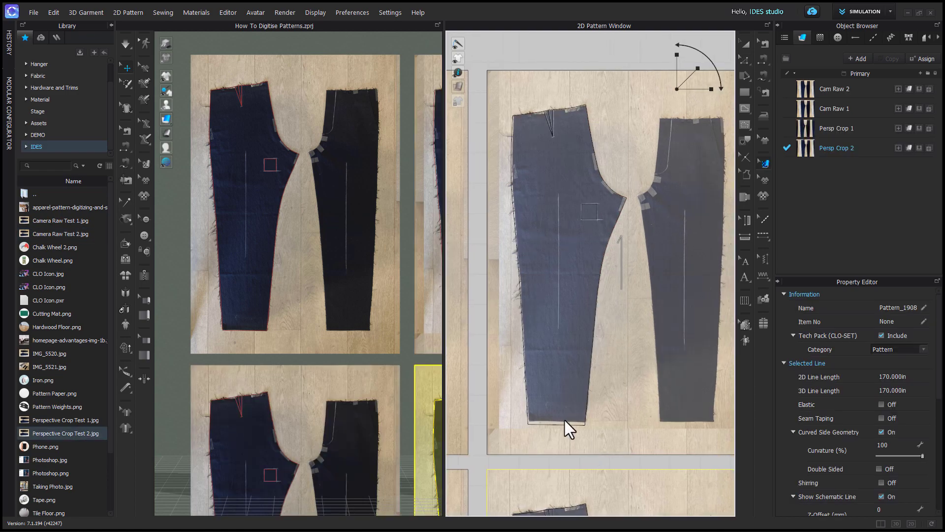
# Step: Raise the traced hem line on the Persp Crop 2 piece about 0.41 in to meet the larger panel's photographed hem
pyautogui.scroll(3, 570, 427)
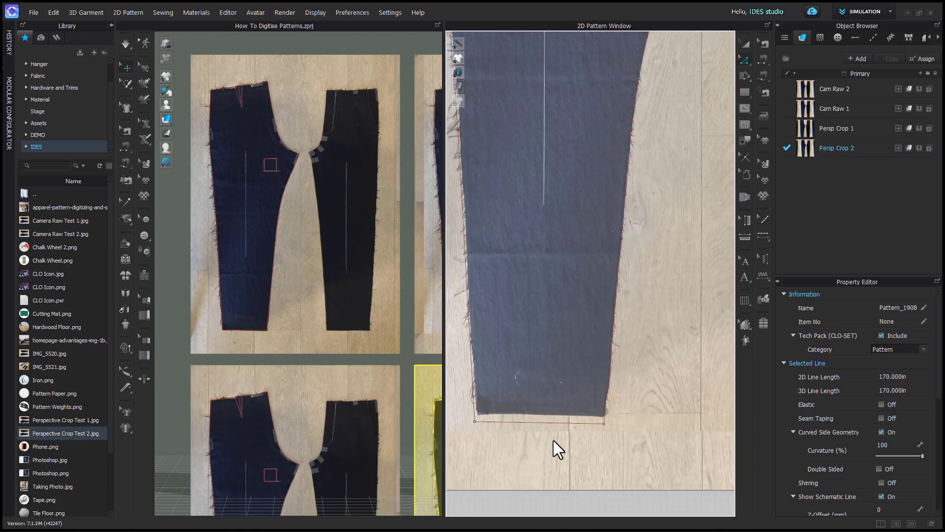
pyautogui.press('z')
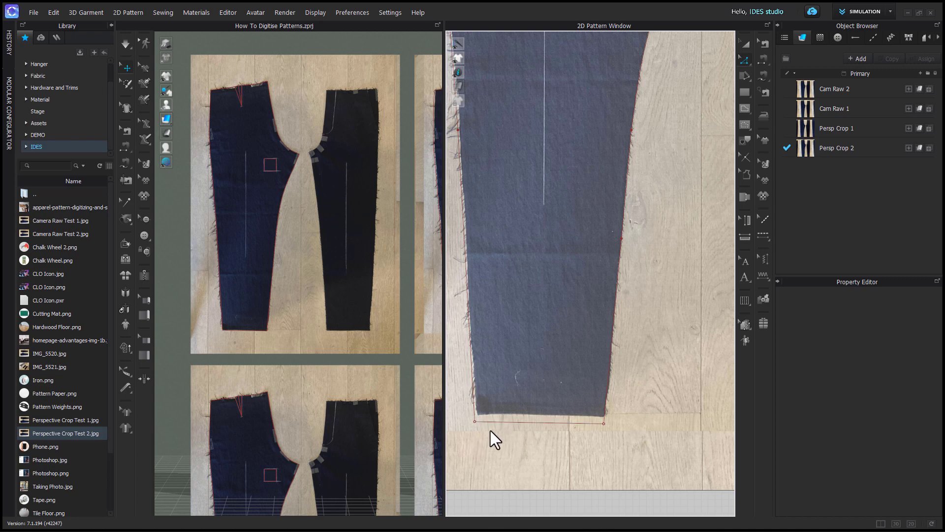
pyautogui.click(611, 421)
pyautogui.scroll(2, 579, 435)
pyautogui.moveTo(577, 431); pyautogui.dragTo(643, 421, button='middle')
pyautogui.moveTo(611, 407); pyautogui.dragTo(612, 395)
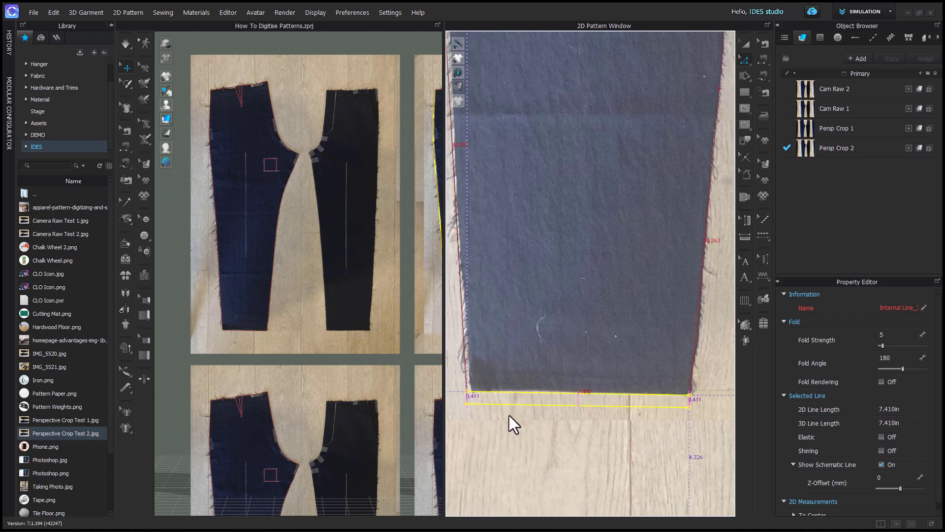
pyautogui.click(476, 433)
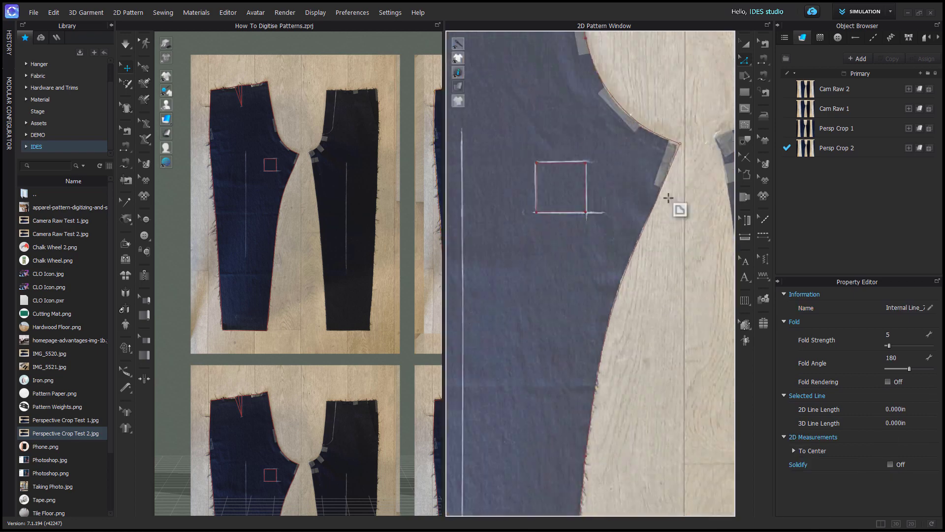
# Step: Align the traced crotch point and the adjoining waist corner with the larger panel's fabric edges on the Persp Crop 2 piece
pyautogui.scroll(4, 633, 231)
pyautogui.moveTo(655, 248); pyautogui.dragTo(618, 401, button='middle')
pyautogui.scroll(1, 618, 401)
pyautogui.moveTo(706, 166); pyautogui.dragTo(672, 269, button='middle')
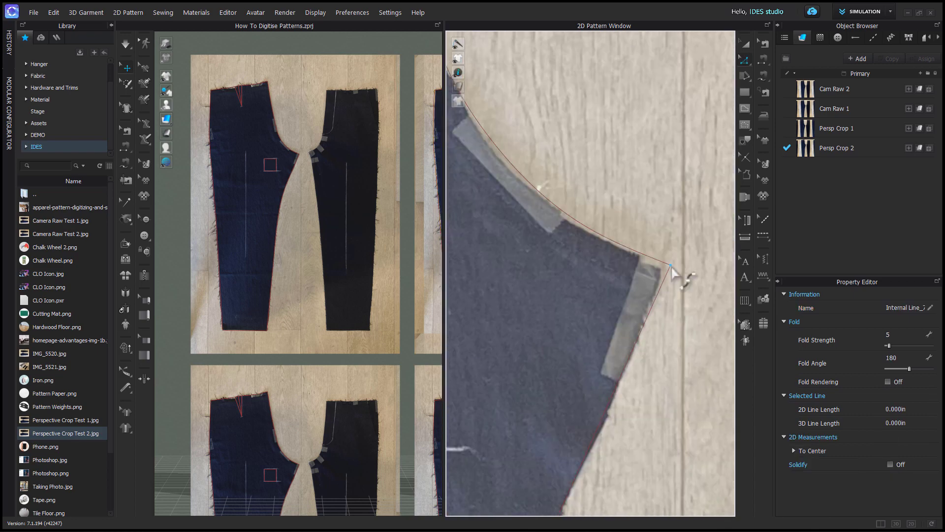
pyautogui.click(667, 266)
pyautogui.moveTo(552, 239); pyautogui.dragTo(618, 377, button='middle')
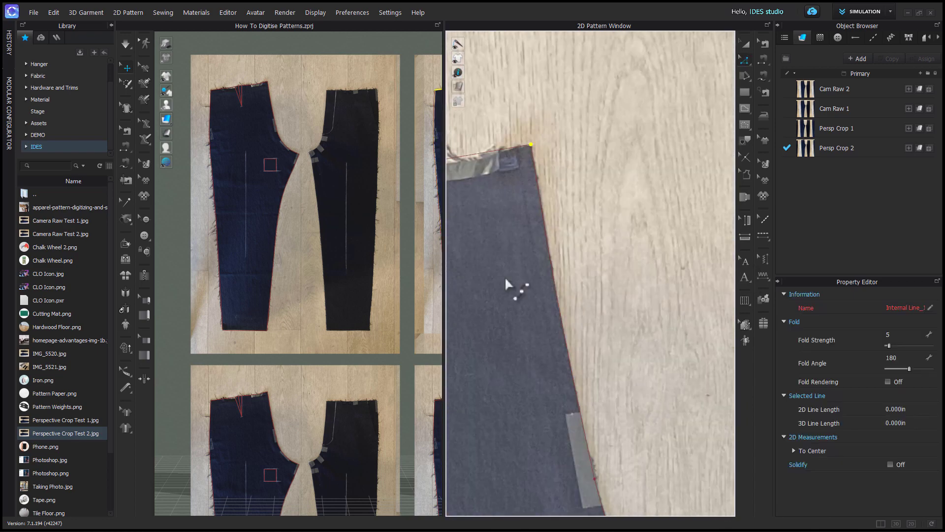
# Step: Shift the traced dart lines slightly sideways so they sit on the chalk dart and its point
pyautogui.click(569, 275)
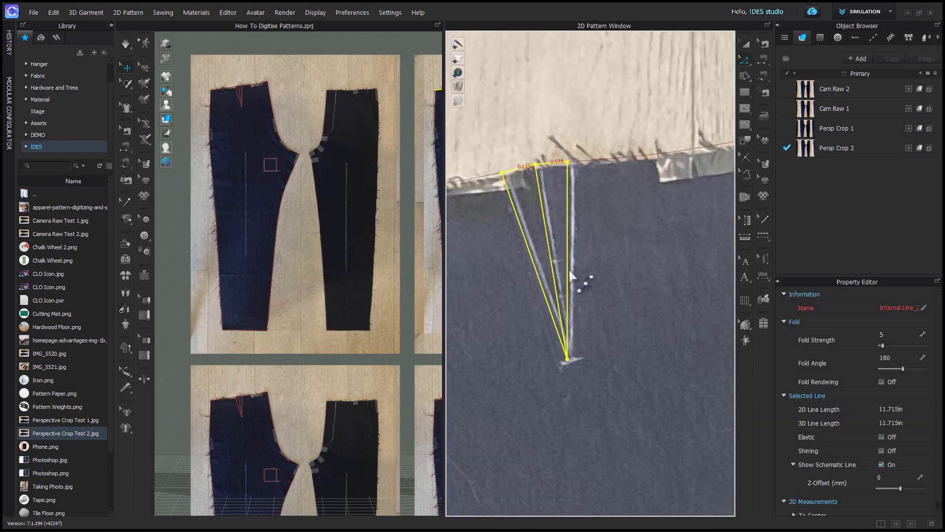
pyautogui.moveTo(569, 272); pyautogui.dragTo(574, 272)
pyautogui.click(571, 360)
pyautogui.click(609, 281)
# Step: Adjust the points of the larger panel's traced waist line to follow the photographed waist edge
pyautogui.moveTo(609, 280); pyautogui.dragTo(536, 327, button='middle')
pyautogui.scroll(1, 591, 217)
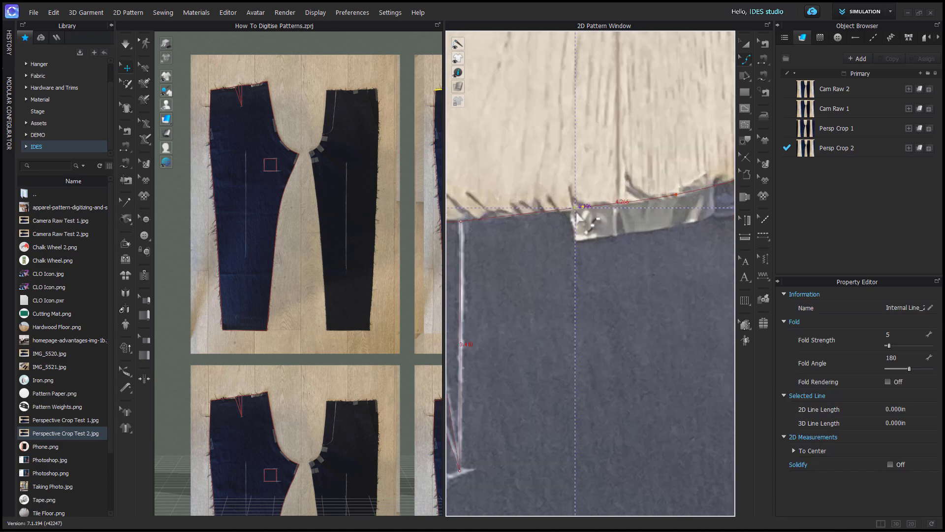
pyautogui.scroll(-3, 591, 217)
pyautogui.moveTo(492, 246); pyautogui.dragTo(653, 270, button='middle')
pyautogui.click(464, 276)
pyautogui.moveTo(464, 277); pyautogui.dragTo(469, 277)
pyautogui.click(532, 265)
# Step: Move the outseam curve points inward onto the larger panel's fabric edge, and select the inseam line to check its length
pyautogui.scroll(-3, 544, 147)
pyautogui.scroll(2, 529, 467)
pyautogui.moveTo(483, 333); pyautogui.dragTo(488, 334)
pyautogui.scroll(-3, 515, 207)
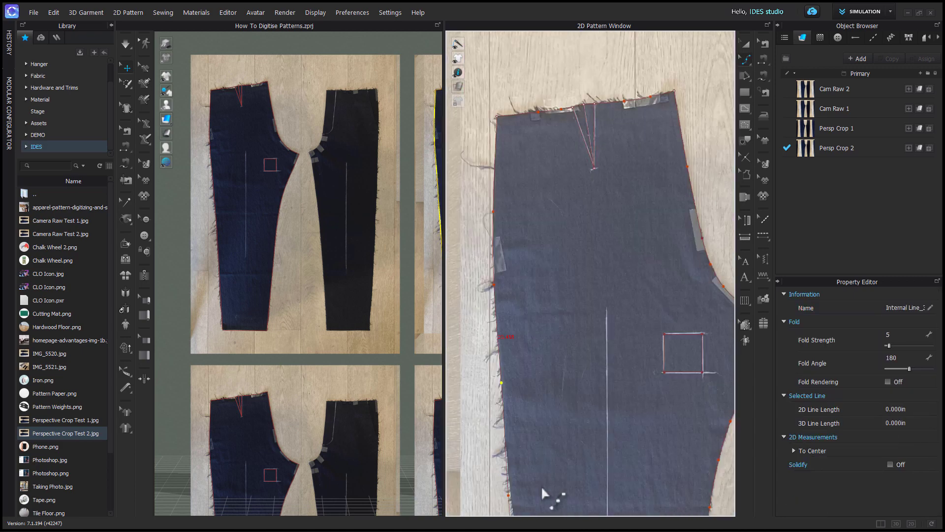
pyautogui.scroll(3, 543, 486)
pyautogui.moveTo(491, 405); pyautogui.dragTo(494, 406)
pyautogui.scroll(-5, 495, 408)
pyautogui.click(589, 389)
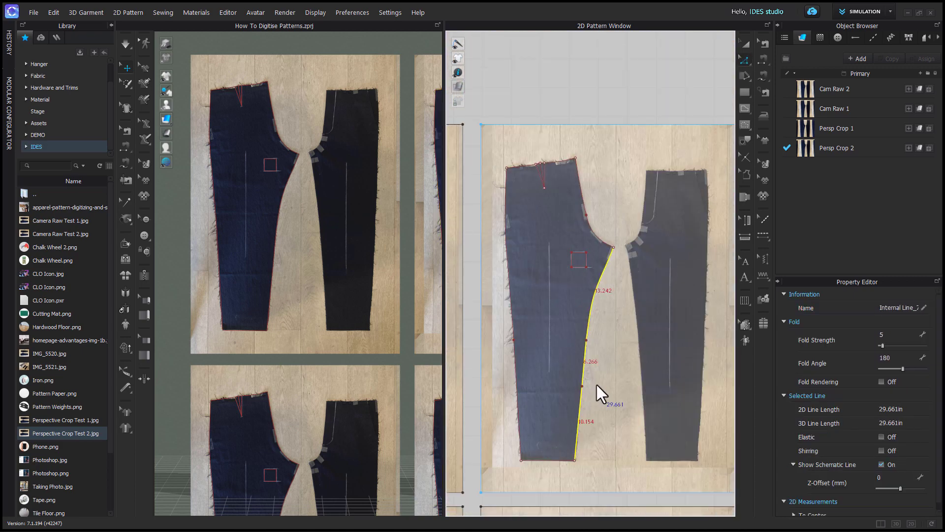
# Step: Start an internal line on the smaller trouser panel, tracing its hem from corner to corner
pyautogui.press('g')
pyautogui.scroll(4, 700, 480)
pyautogui.click(546, 419)
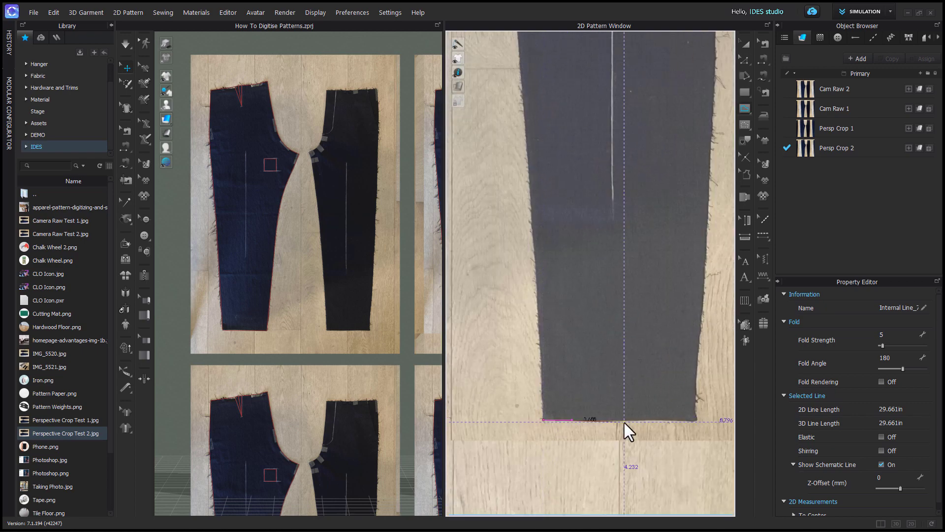
pyautogui.click(695, 420)
# Step: Continue the internal line up the smaller panel's outseam, with curve points along the fabric edge, to the waist corner
pyautogui.scroll(-2, 695, 421)
pyautogui.scroll(-2, 668, 319)
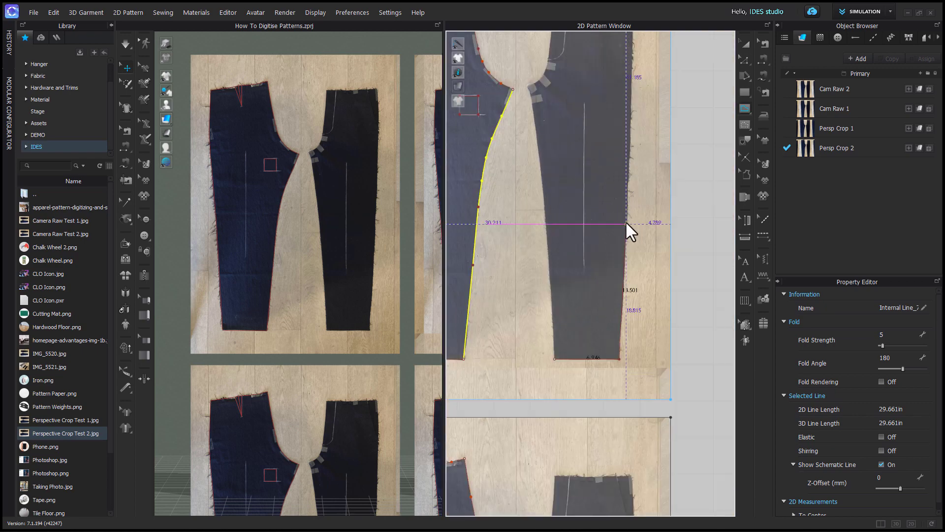
pyautogui.scroll(4, 625, 222)
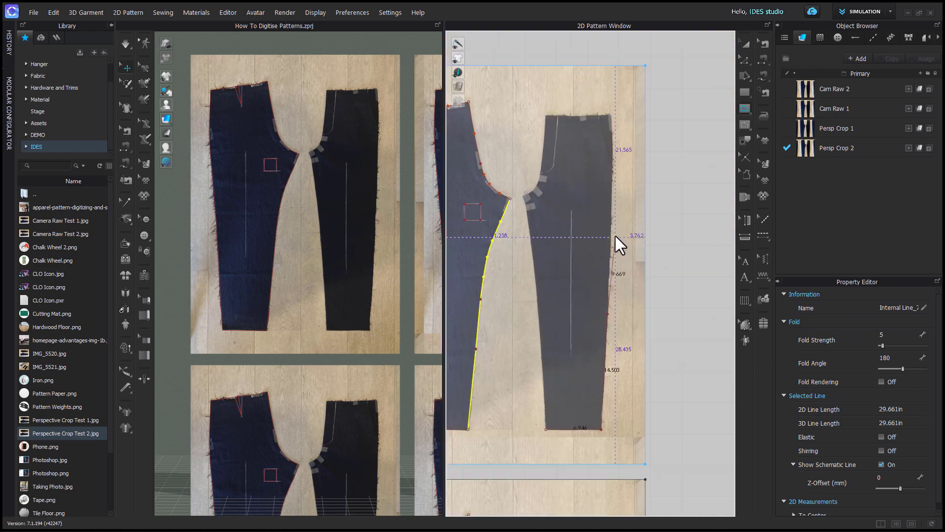
pyautogui.moveTo(603, 201); pyautogui.dragTo(601, 252, button='middle')
pyautogui.keyDown('ctrl'); pyautogui.click(594, 246); pyautogui.keyUp('ctrl')
pyautogui.keyDown('ctrl'); pyautogui.click(590, 199); pyautogui.keyUp('ctrl')
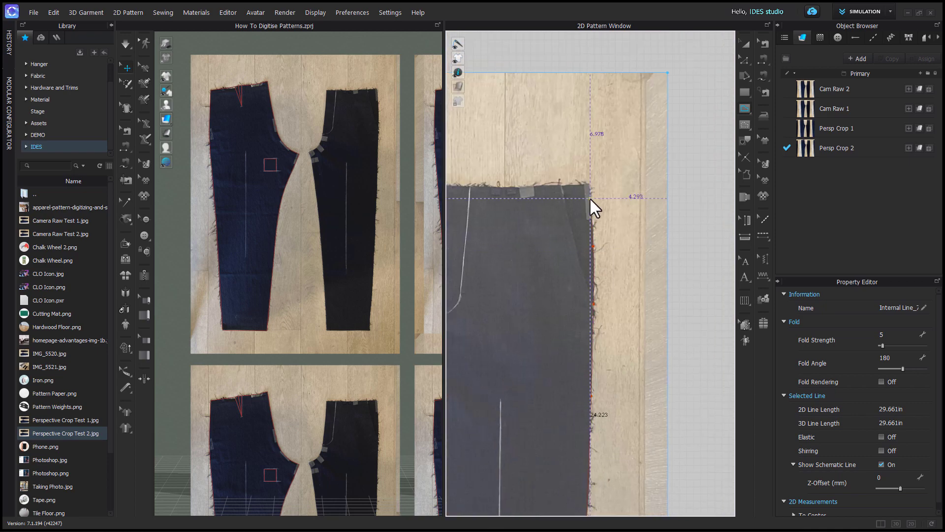
pyautogui.click(589, 184)
# Step: Trace the smaller panel's waist edge with curve points, ending at the corner above the crotch seam
pyautogui.keyDown('ctrl'); pyautogui.click(567, 185); pyautogui.keyUp('ctrl')
pyautogui.moveTo(549, 186); pyautogui.dragTo(647, 253, button='middle')
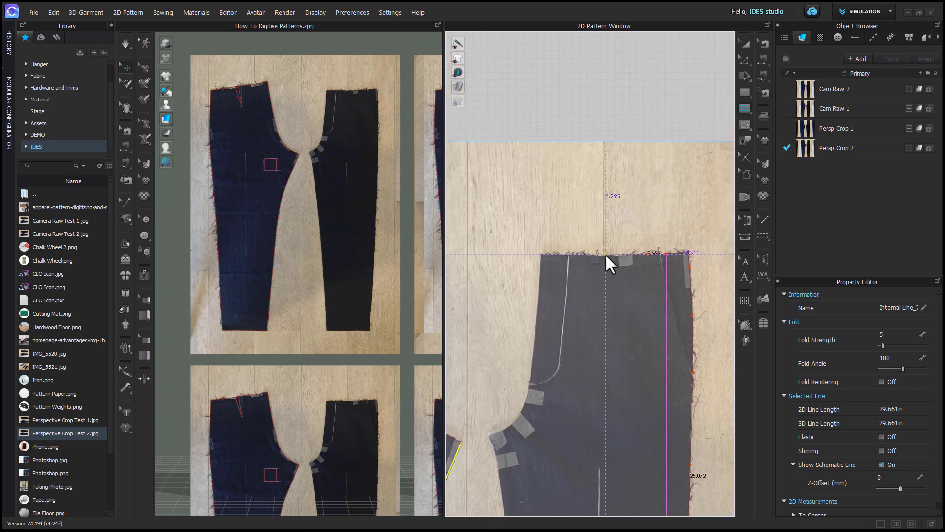
pyautogui.keyDown('ctrl'); pyautogui.click(606, 255); pyautogui.keyUp('ctrl')
pyautogui.keyDown('ctrl'); pyautogui.click(562, 253); pyautogui.keyUp('ctrl')
pyautogui.scroll(4, 541, 255)
pyautogui.scroll(2, 539, 254)
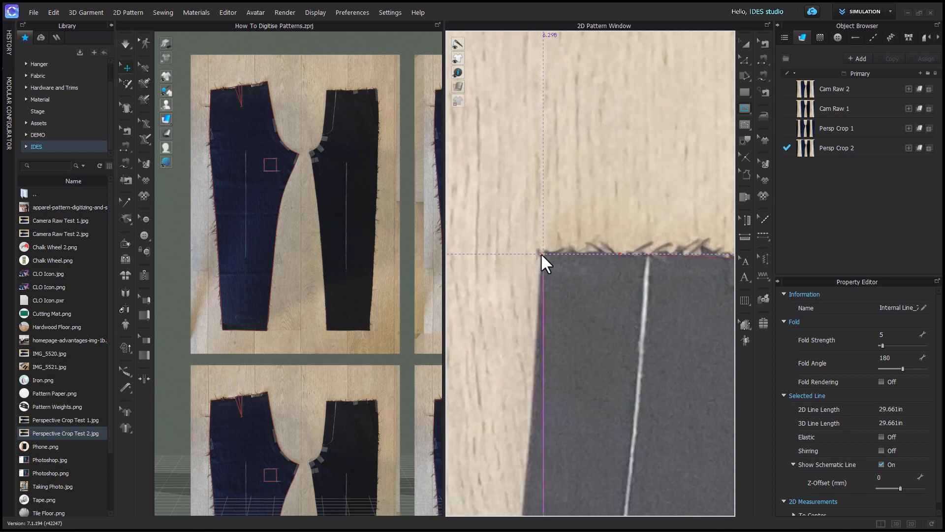
pyautogui.scroll(2, 542, 253)
pyautogui.click(542, 254)
# Step: Continue the internal line from the smaller panel's waist corner along the front rise and crotch curve to the crotch point
pyautogui.scroll(-5, 543, 266)
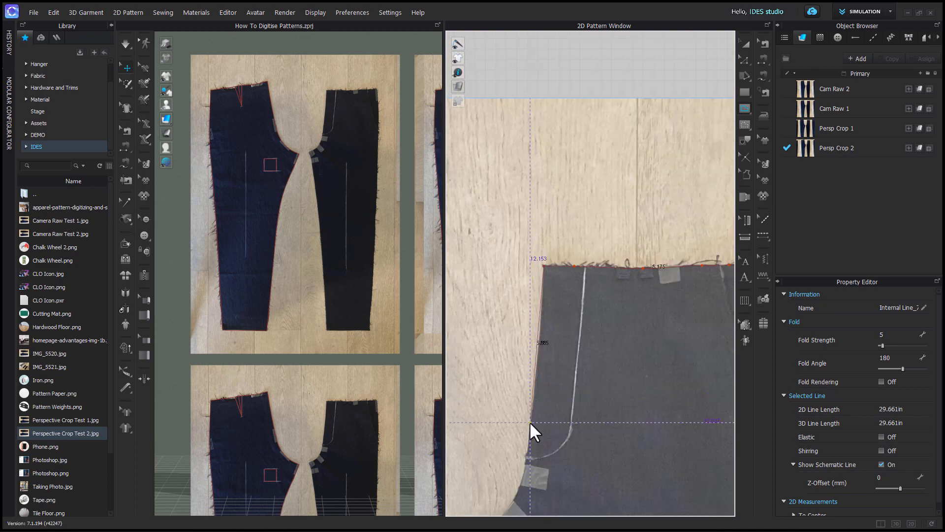
pyautogui.keyDown('ctrl'); pyautogui.click(538, 347); pyautogui.keyUp('ctrl')
pyautogui.keyDown('ctrl'); pyautogui.click(533, 402); pyautogui.keyUp('ctrl')
pyautogui.keyDown('ctrl'); pyautogui.click(525, 462); pyautogui.keyUp('ctrl')
pyautogui.moveTo(516, 478); pyautogui.dragTo(558, 302, button='middle')
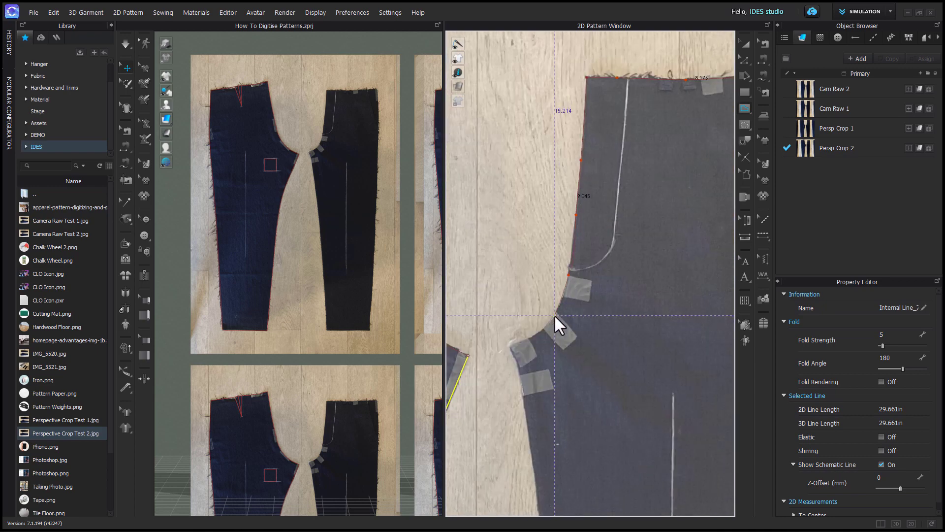
pyautogui.keyDown('ctrl'); pyautogui.click(555, 316); pyautogui.keyUp('ctrl')
pyautogui.keyDown('ctrl'); pyautogui.click(540, 332); pyautogui.keyUp('ctrl')
pyautogui.keyDown('ctrl'); pyautogui.click(525, 339); pyautogui.keyUp('ctrl')
pyautogui.click(510, 346)
# Step: Trace the smaller panel's inseam with curve points down to the hem corner and close the outline along the hem
pyautogui.keyDown('ctrl'); pyautogui.click(521, 371); pyautogui.keyUp('ctrl')
pyautogui.hotkey('ctrl', 'z')
pyautogui.keyDown('ctrl'); pyautogui.click(521, 381); pyautogui.keyUp('ctrl')
pyautogui.keyDown('ctrl'); pyautogui.click(527, 420); pyautogui.keyUp('ctrl')
pyautogui.scroll(-2, 531, 463)
pyautogui.moveTo(530, 462); pyautogui.dragTo(510, 331, button='middle')
pyautogui.keyDown('ctrl'); pyautogui.click(506, 347); pyautogui.keyUp('ctrl')
pyautogui.scroll(-2, 509, 415)
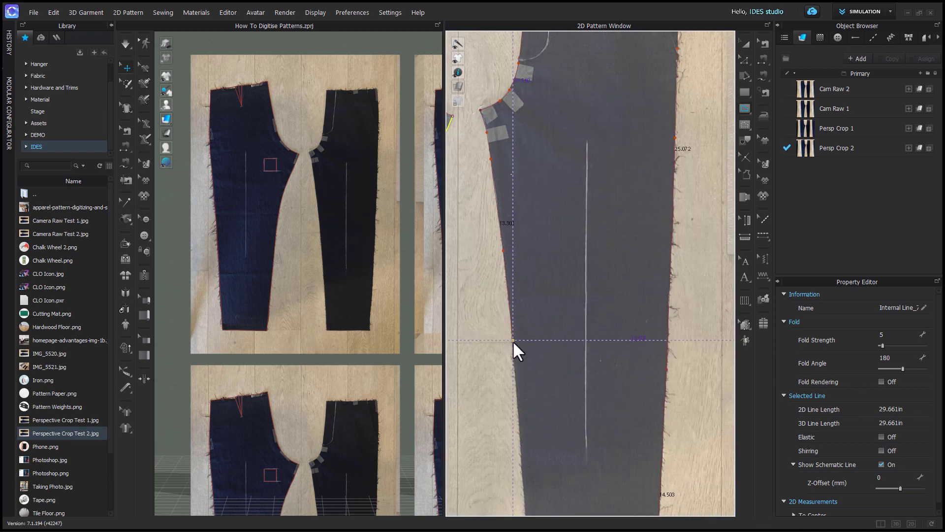
pyautogui.click(513, 341)
pyautogui.scroll(-4, 514, 372)
pyautogui.moveTo(518, 478); pyautogui.dragTo(518, 363, button='middle')
pyautogui.click(522, 373)
pyautogui.click(586, 373)
# Step: Select the smaller panel's inseam and the larger panel's inseam segments to compare their lengths
pyautogui.press('z')
pyautogui.click(616, 312)
pyautogui.moveTo(616, 311); pyautogui.dragTo(643, 365, button='middle')
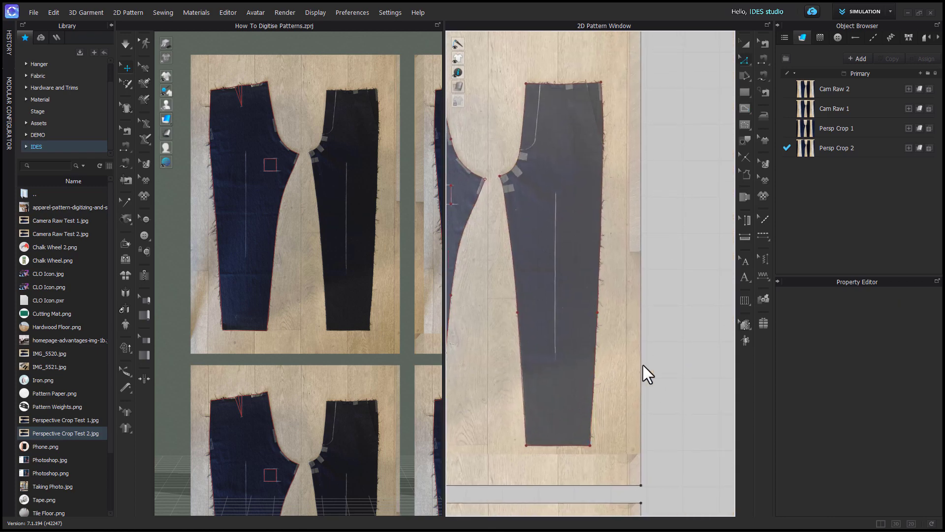
pyautogui.click(532, 353)
pyautogui.moveTo(531, 352); pyautogui.dragTo(600, 355, button='middle')
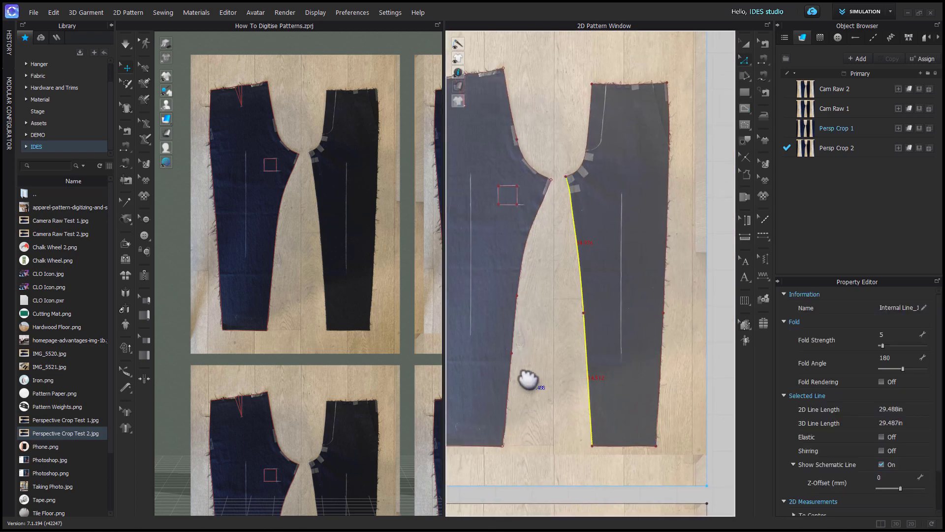
pyautogui.click(526, 378)
pyautogui.keyDown('shift'); pyautogui.click(537, 289); pyautogui.keyUp('shift')
# Step: Select the outseam segments of both panels and the smaller panel's crotch seam to check their lengths
pyautogui.click(680, 294)
pyautogui.keyDown('shift'); pyautogui.click(679, 339); pyautogui.keyUp('shift')
pyautogui.moveTo(679, 339); pyautogui.dragTo(729, 342, button='middle')
pyautogui.click(493, 344)
pyautogui.click(484, 344)
pyautogui.keyDown('shift'); pyautogui.click(476, 266); pyautogui.keyUp('shift')
pyautogui.moveTo(590, 327); pyautogui.dragTo(550, 327, button='middle')
pyautogui.click(657, 86)
pyautogui.click(602, 136)
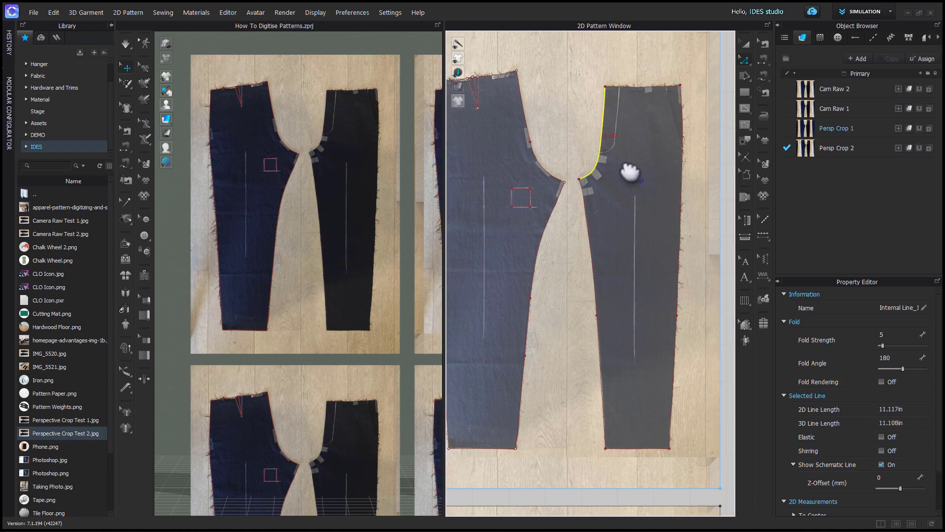
# Step: Add points on the smaller panel's outline where the fly and pocket lines meet its edges
pyautogui.scroll(5, 598, 127)
pyautogui.click(589, 48)
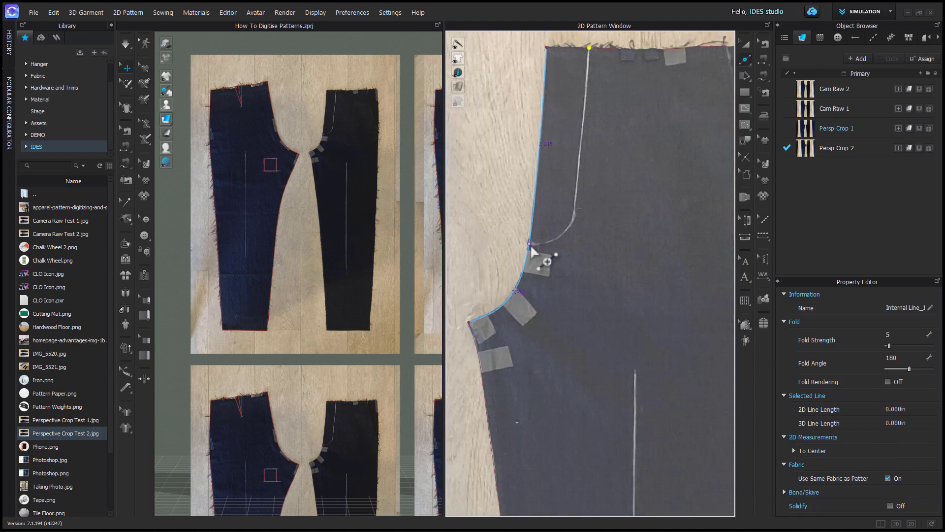
pyautogui.click(569, 48)
pyautogui.scroll(-3, 632, 150)
pyautogui.press('x')
pyautogui.scroll(5, 613, 96)
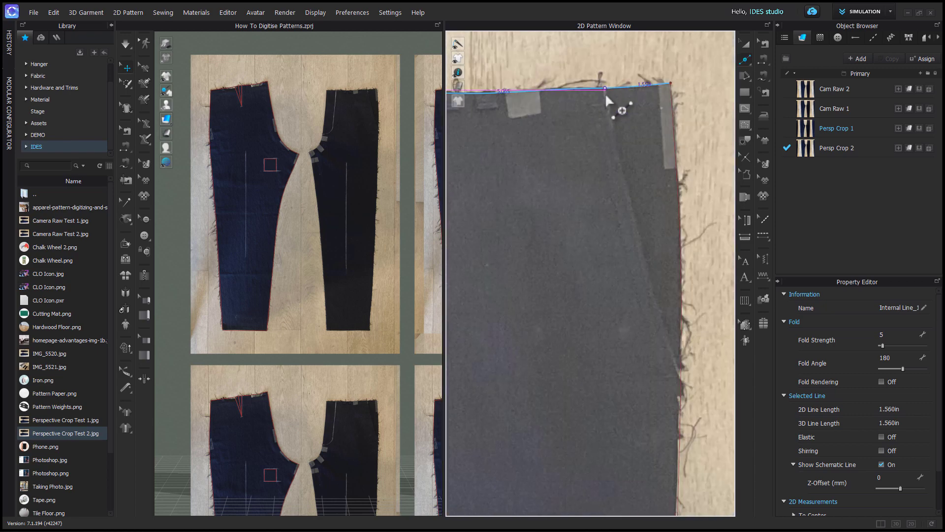
pyautogui.click(605, 92)
# Step: Delete the other three photo patterns, keeping only the Persp Crop 1 tracing, and show it from the front in 3D
pyautogui.scroll(-9, 632, 166)
pyautogui.press('a')
pyautogui.click(691, 399)
pyautogui.click(706, 419)
pyautogui.scroll(-1, 704, 421)
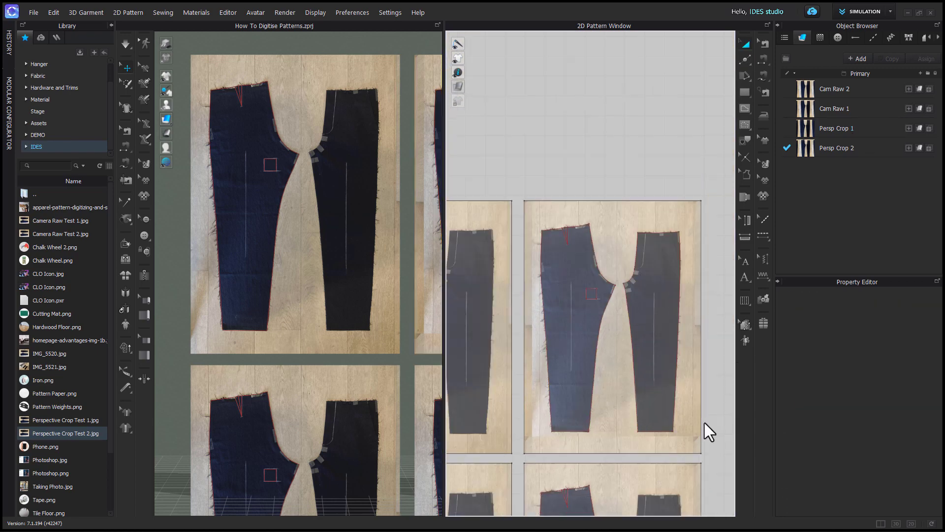
pyautogui.moveTo(705, 423); pyautogui.dragTo(709, 343, button='middle')
pyautogui.click(611, 376)
pyautogui.keyDown('shift'); pyautogui.click(490, 373); pyautogui.keyUp('shift')
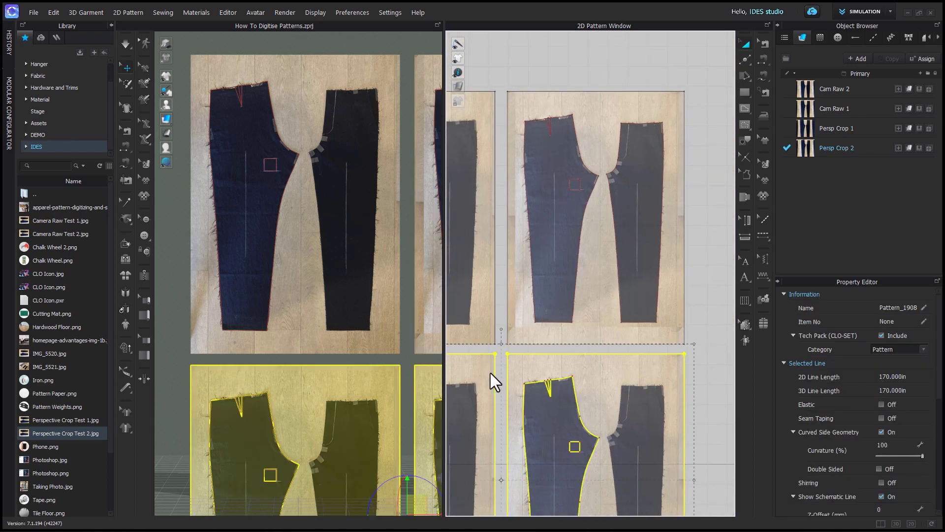
pyautogui.keyDown('shift'); pyautogui.click(490, 339); pyautogui.keyUp('shift')
pyautogui.press('Delete')
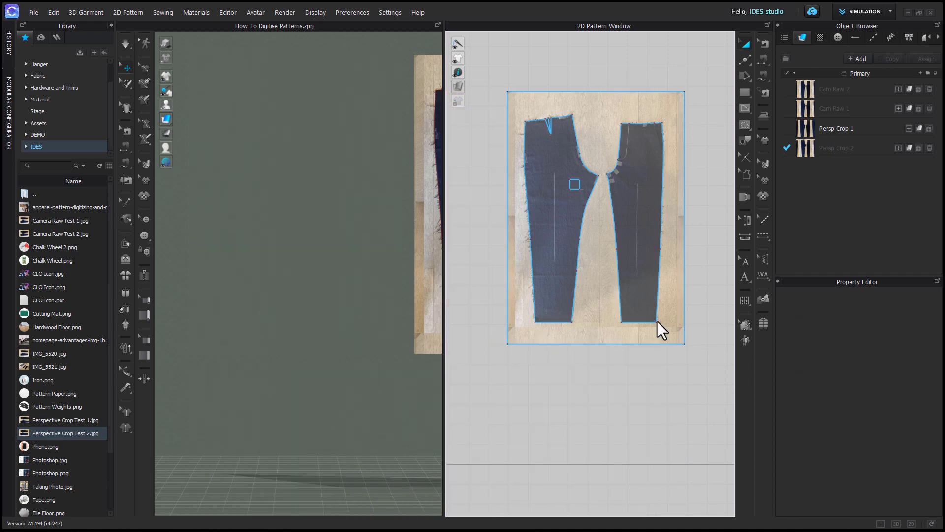
pyautogui.press('2')
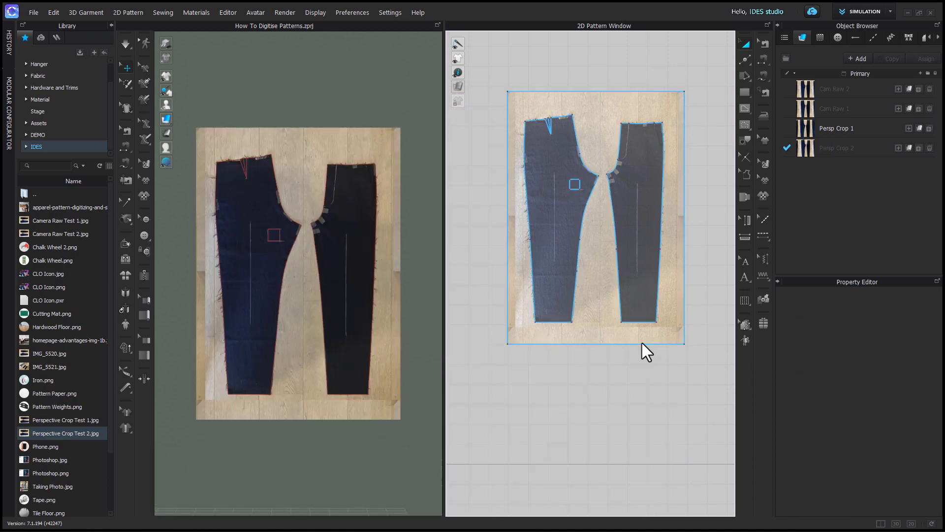
# Step: With the Trace tool, select the larger panel's inseam, hem, outseam, waist and crotch lines
pyautogui.press('i')
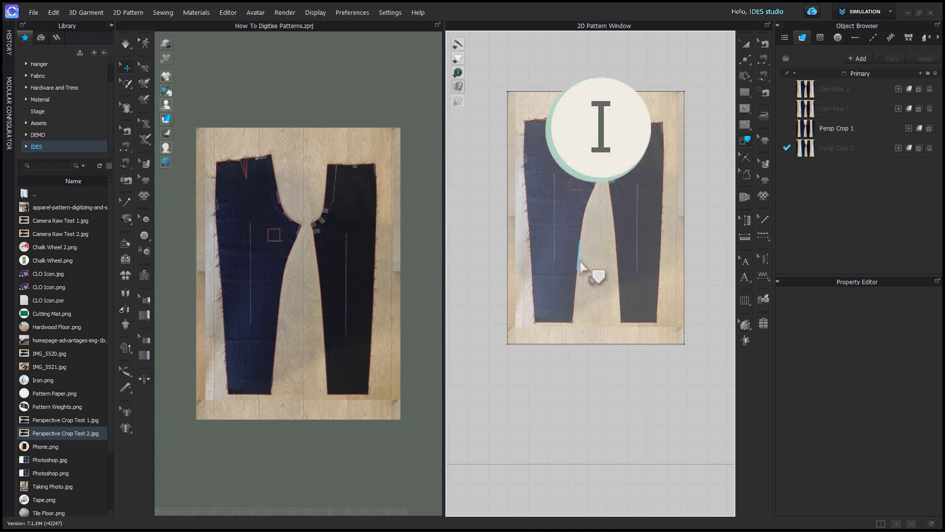
pyautogui.click(579, 260)
pyautogui.keyDown('shift'); pyautogui.click(555, 322); pyautogui.keyUp('shift')
pyautogui.keyDown('shift'); pyautogui.click(530, 239); pyautogui.keyUp('shift')
pyautogui.keyDown('shift'); pyautogui.click(538, 121); pyautogui.keyUp('shift')
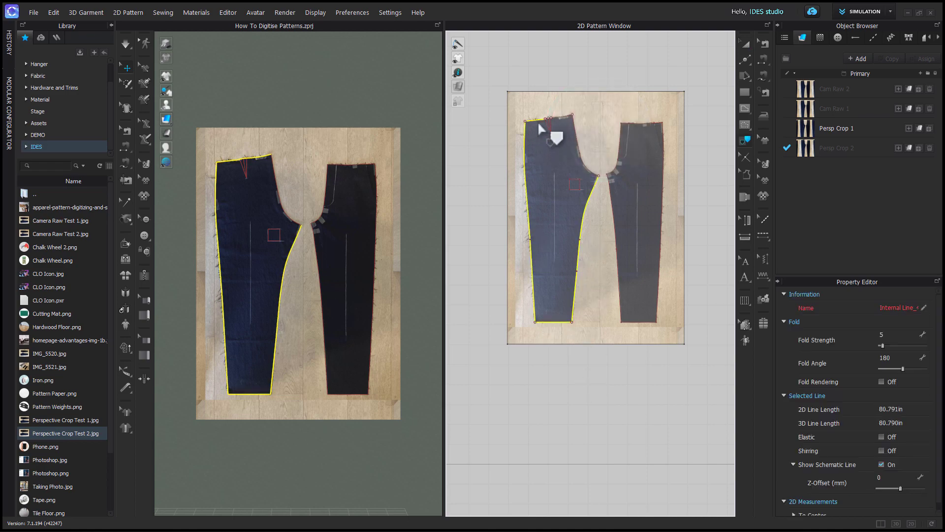
pyautogui.scroll(6, 543, 123)
pyautogui.keyDown('shift'); pyautogui.click(606, 119); pyautogui.keyUp('shift')
pyautogui.scroll(-8, 607, 128)
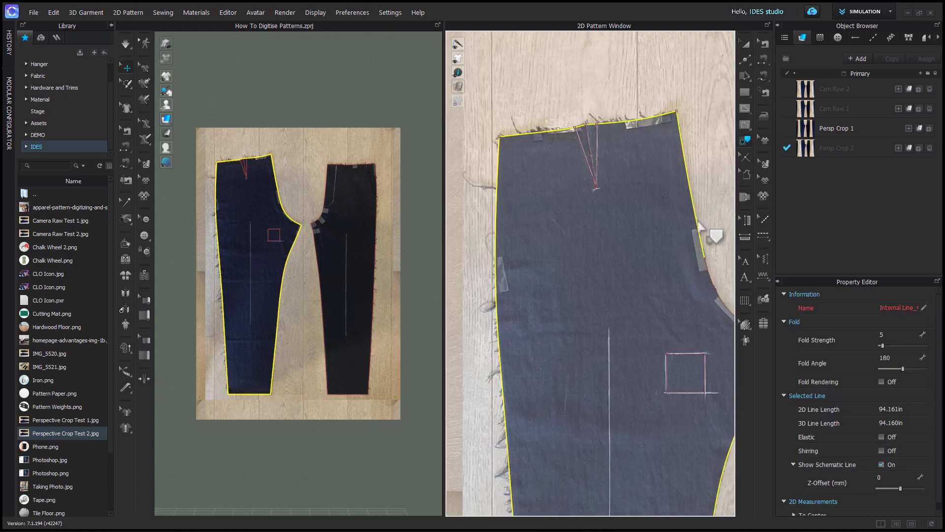
# Step: Add the smaller panel's inseam, hem, outseam and waist lines to the Trace selection
pyautogui.moveTo(593, 343); pyautogui.dragTo(620, 266, button='middle')
pyautogui.keyDown('shift'); pyautogui.click(657, 291); pyautogui.keyUp('shift')
pyautogui.keyDown('shift'); pyautogui.click(661, 323); pyautogui.keyUp('shift')
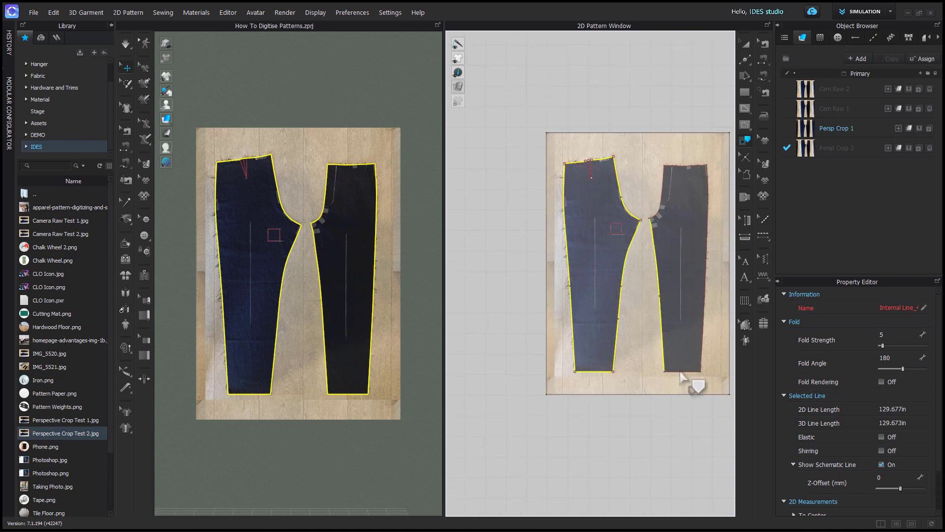
pyautogui.keyDown('shift'); pyautogui.click(681, 372); pyautogui.keyUp('shift')
pyautogui.keyDown('shift'); pyautogui.click(701, 350); pyautogui.keyUp('shift')
pyautogui.keyDown('shift'); pyautogui.click(705, 279); pyautogui.keyUp('shift')
pyautogui.keyDown('shift'); pyautogui.click(698, 167); pyautogui.keyUp('shift')
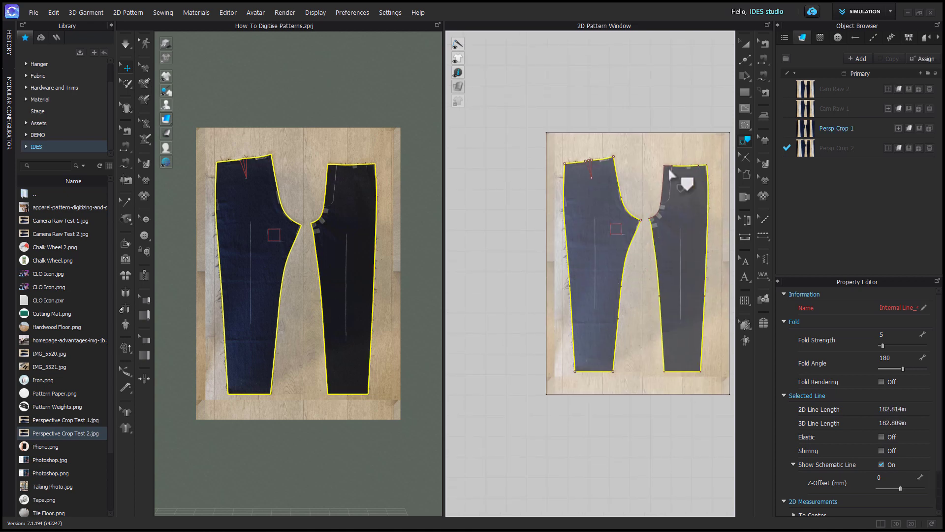
# Step: Include the smaller panel's crotch line, trace the selected outlines as patterns, and place both panels beside the photo
pyautogui.rightClick(662, 218)
pyautogui.click(665, 220)
pyautogui.scroll(-5, 588, 291)
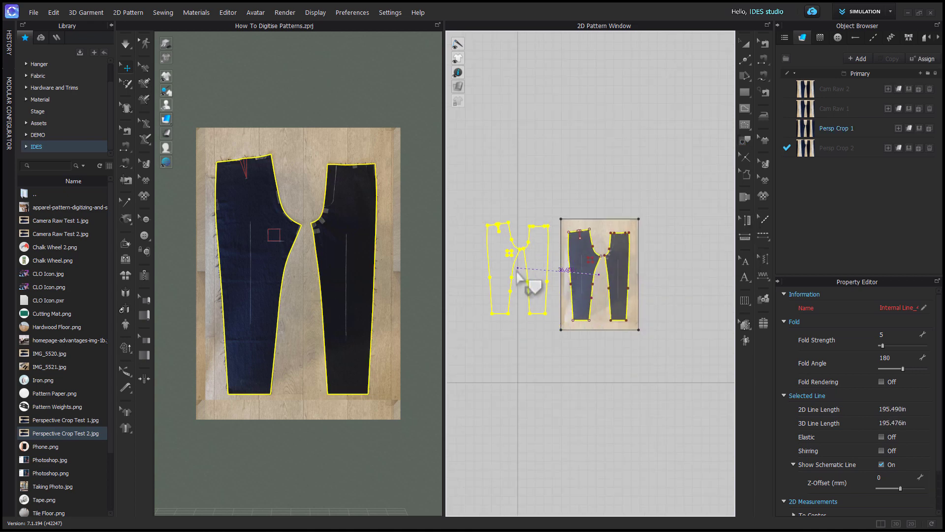
pyautogui.click(517, 275)
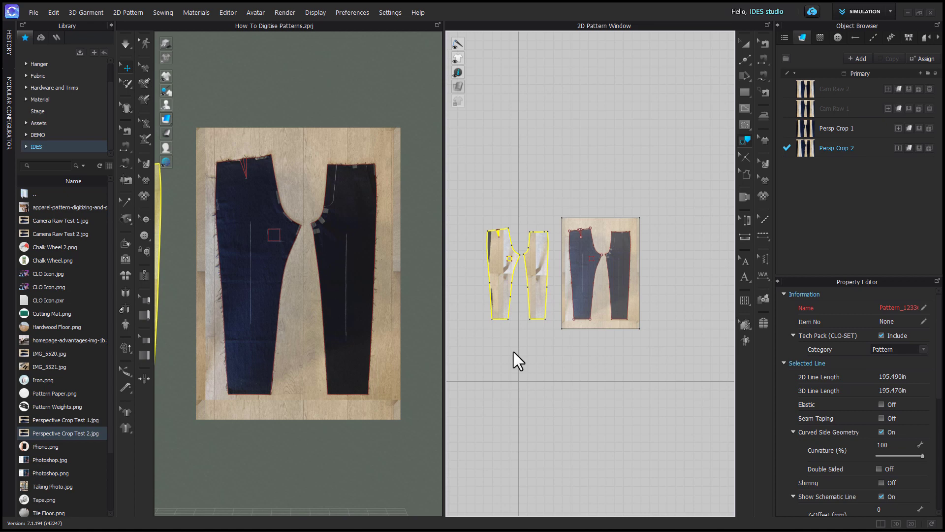
# Step: Assign a new plain white fabric to the traced panels and delete the Cam Raw 2, Cam Raw 1 and Persp Crop 2 fabrics
pyautogui.click(924, 57)
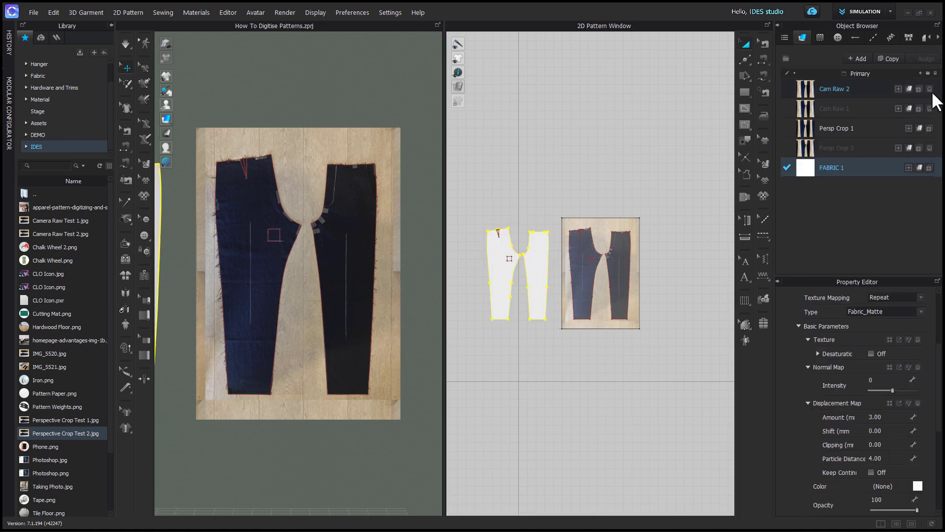
pyautogui.click(929, 87)
pyautogui.click(930, 87)
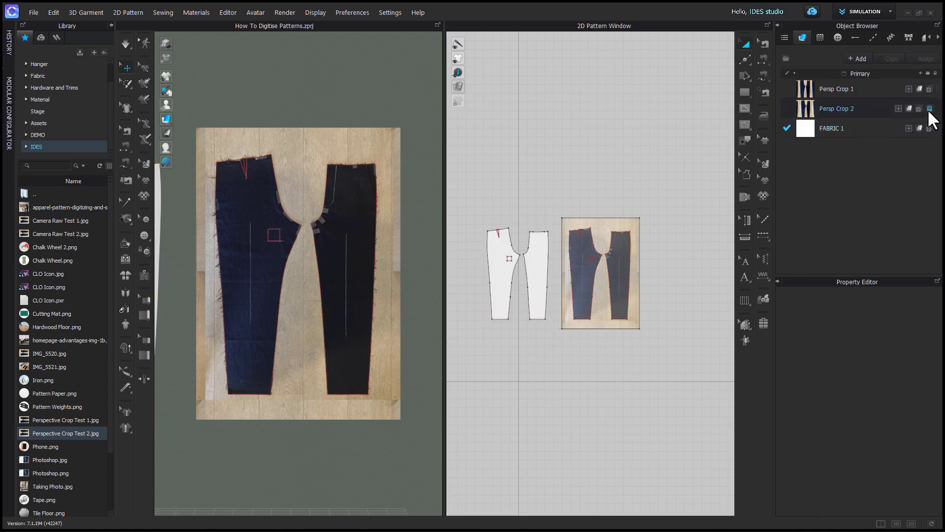
pyautogui.click(928, 109)
# Step: Delete the internal square from the traced larger panel
pyautogui.scroll(6, 506, 325)
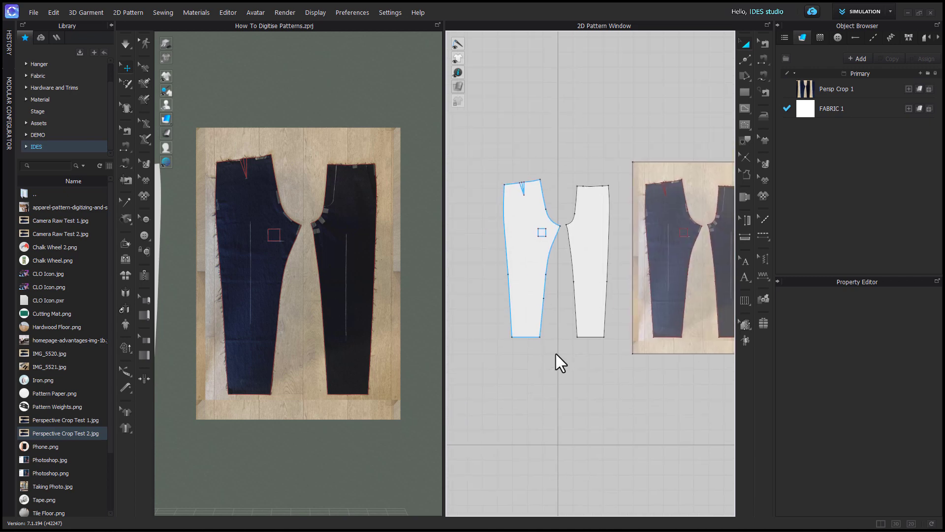
pyautogui.scroll(2, 571, 336)
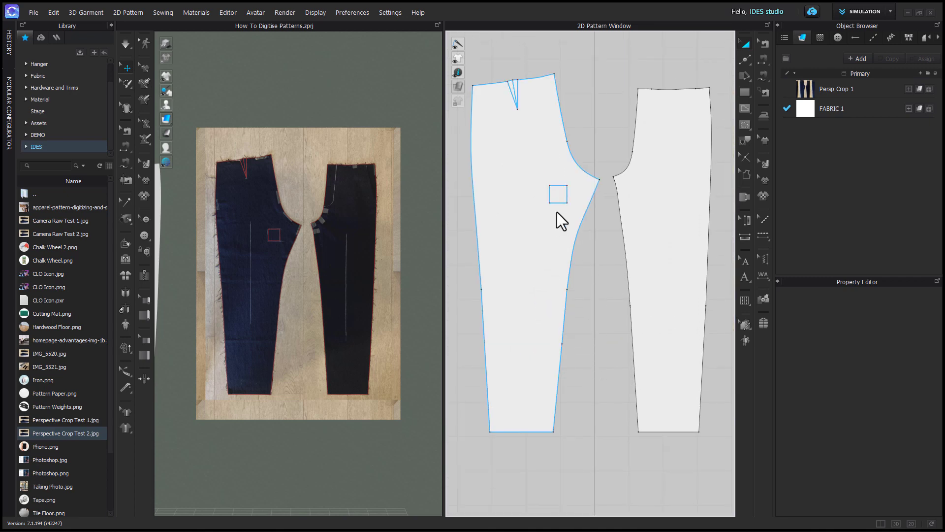
pyautogui.click(558, 199)
pyautogui.press('Delete')
pyautogui.moveTo(595, 328); pyautogui.dragTo(595, 364, button='middle')
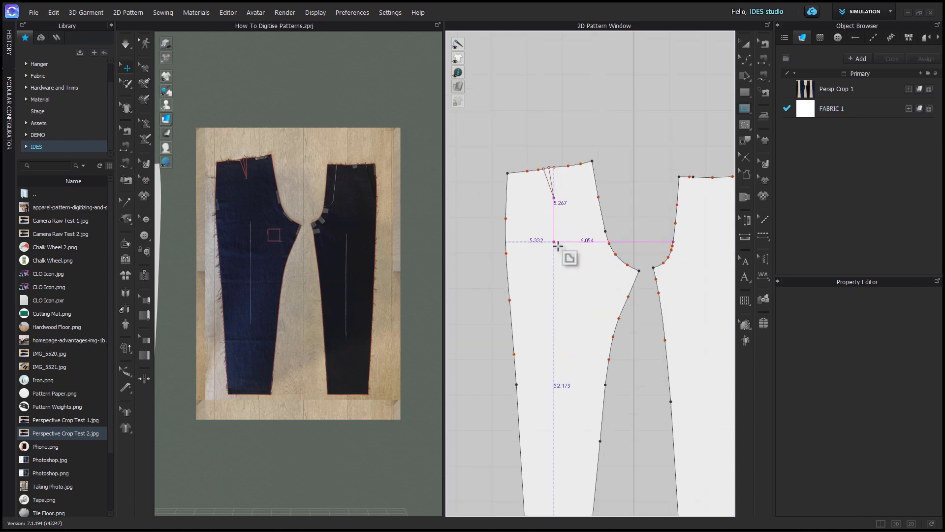
# Step: Draw a horizontal internal line about 10.86 in long across the larger panel below the dart, from outseam to crotch seam
pyautogui.scroll(3, 556, 247)
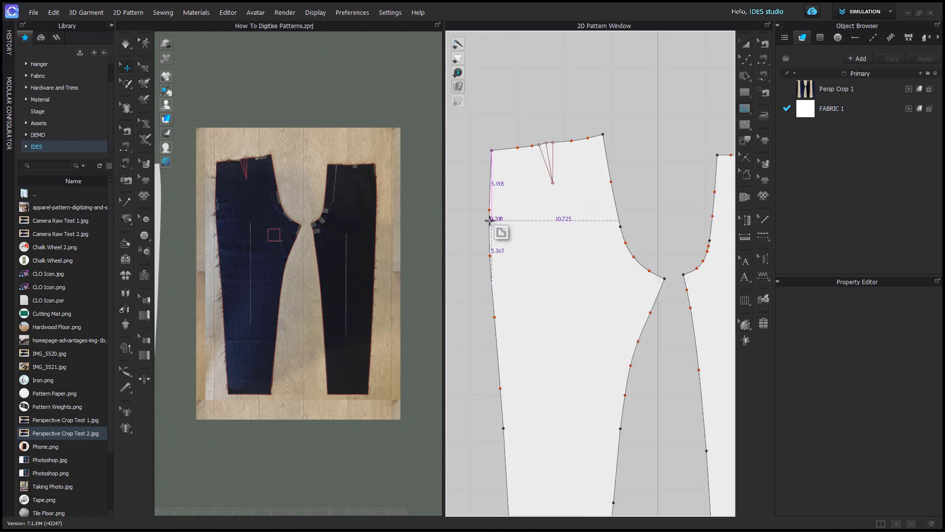
pyautogui.scroll(-1, 496, 221)
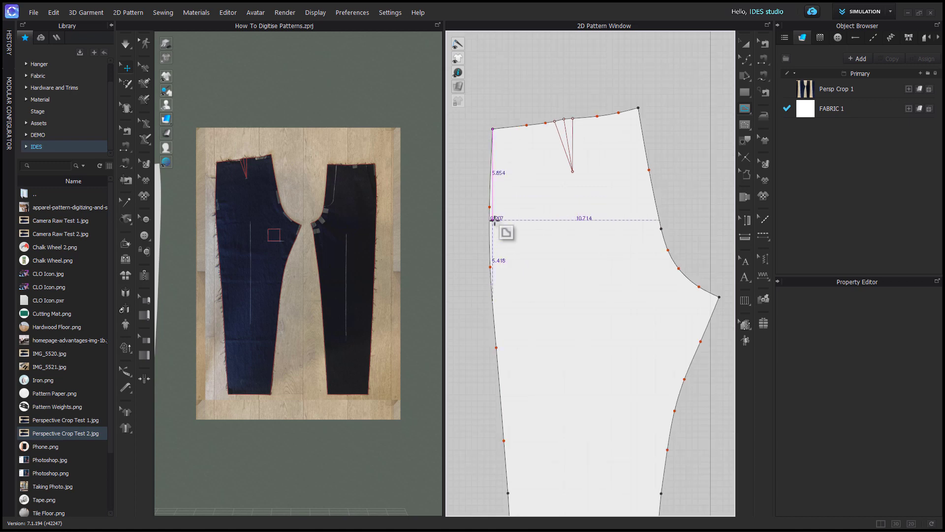
pyautogui.scroll(-1, 510, 224)
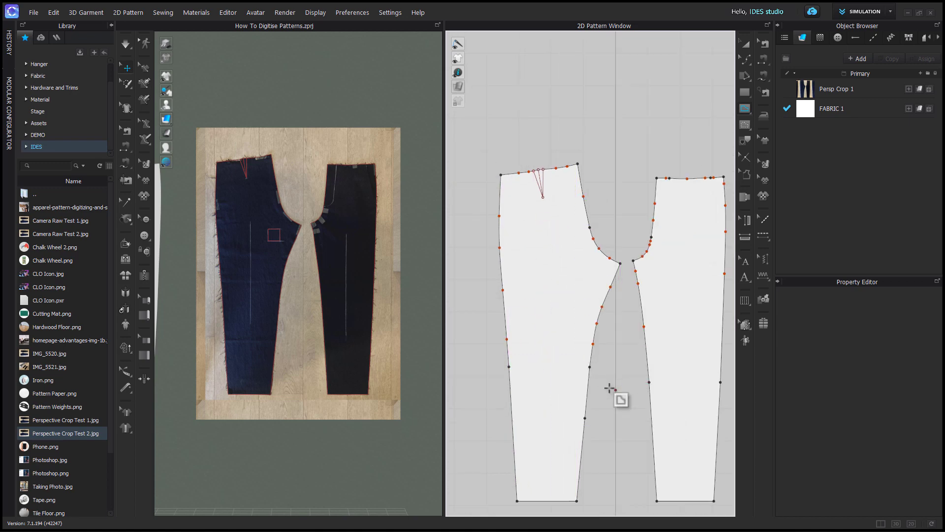
pyautogui.scroll(3, 499, 219)
pyautogui.click(499, 225)
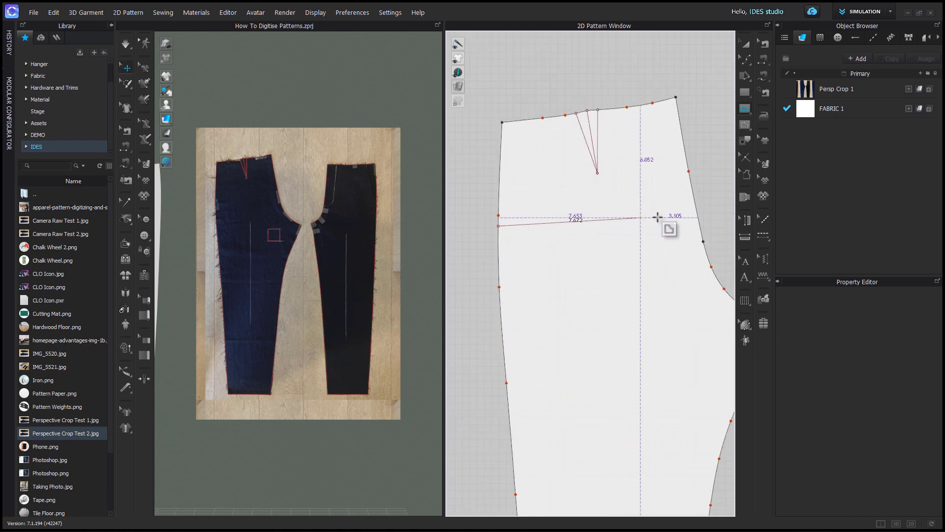
pyautogui.click(700, 226)
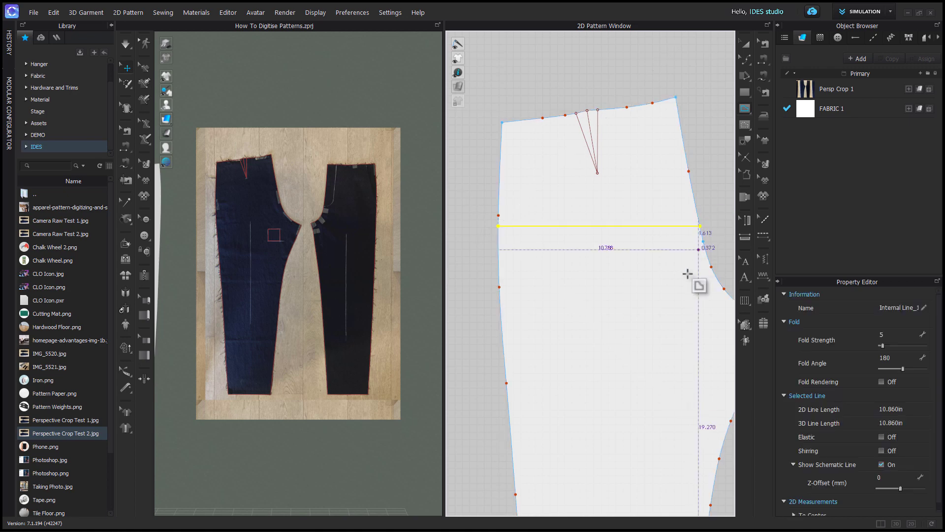
# Step: Cut the larger panel along the horizontal internal line and move the upper piece slightly upward
pyautogui.scroll(-4, 540, 168)
pyautogui.rightClick(536, 158)
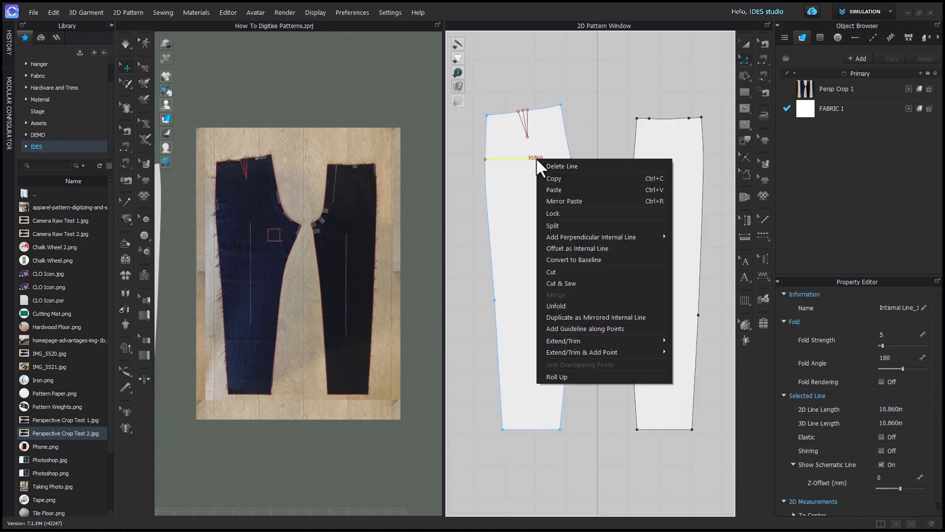
pyautogui.click(552, 272)
pyautogui.moveTo(502, 158); pyautogui.dragTo(502, 147)
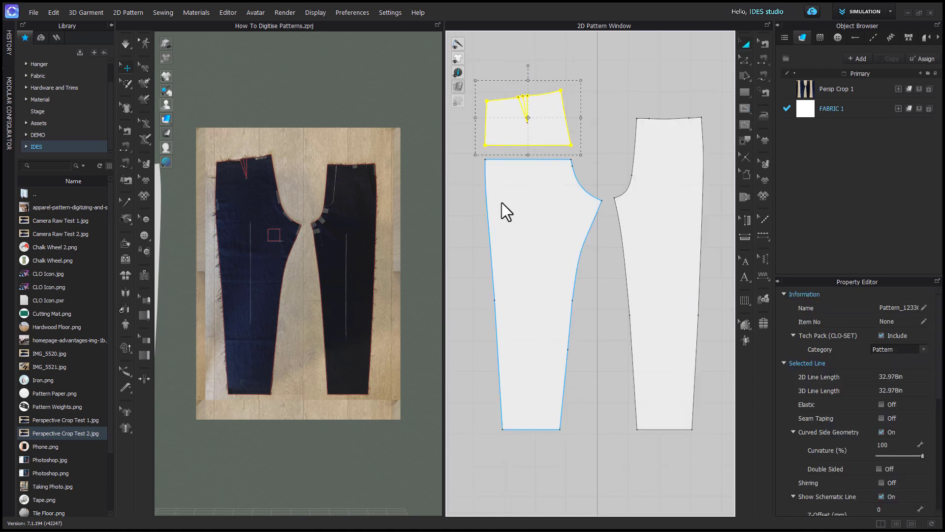
# Step: Offset the upper piece's lower cut edge outward by 0.222 in, with the side segment type set to Extend
pyautogui.press('z')
pyautogui.click(527, 145)
pyautogui.moveTo(528, 154); pyautogui.dragTo(569, 232, button='middle')
pyautogui.scroll(5, 569, 233)
pyautogui.scroll(-2, 569, 234)
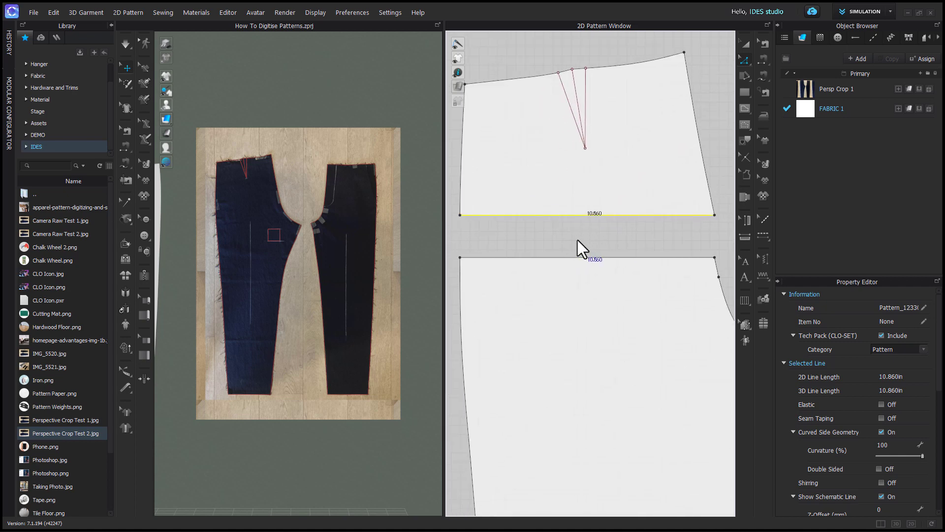
pyautogui.rightClick(559, 219)
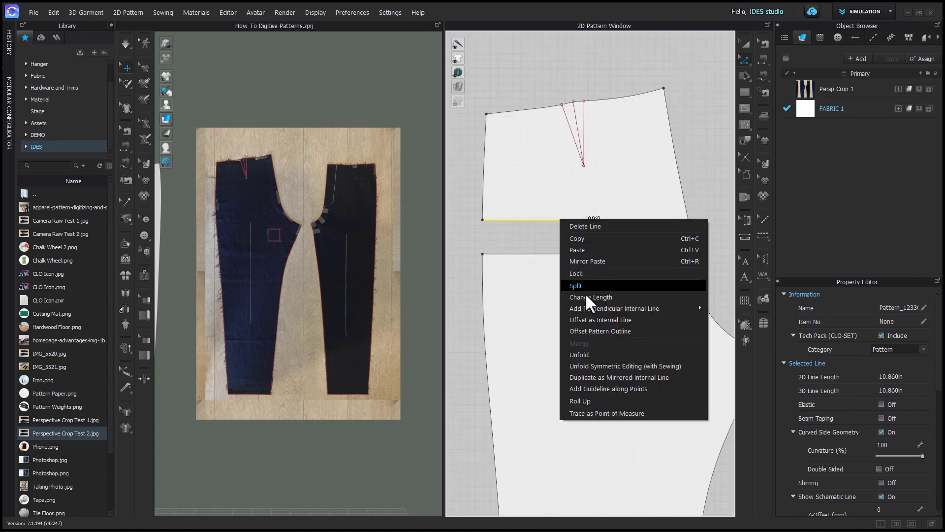
pyautogui.click(594, 330)
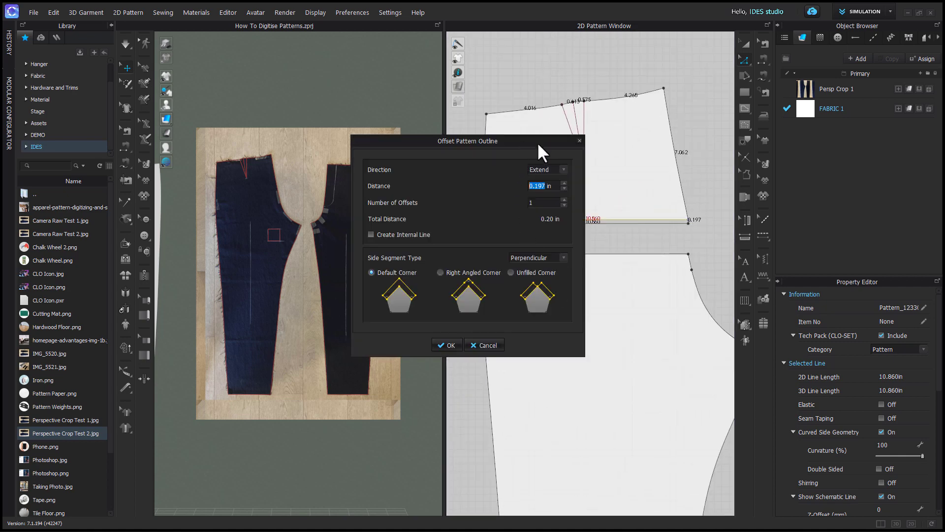
pyautogui.moveTo(538, 144); pyautogui.dragTo(397, 166)
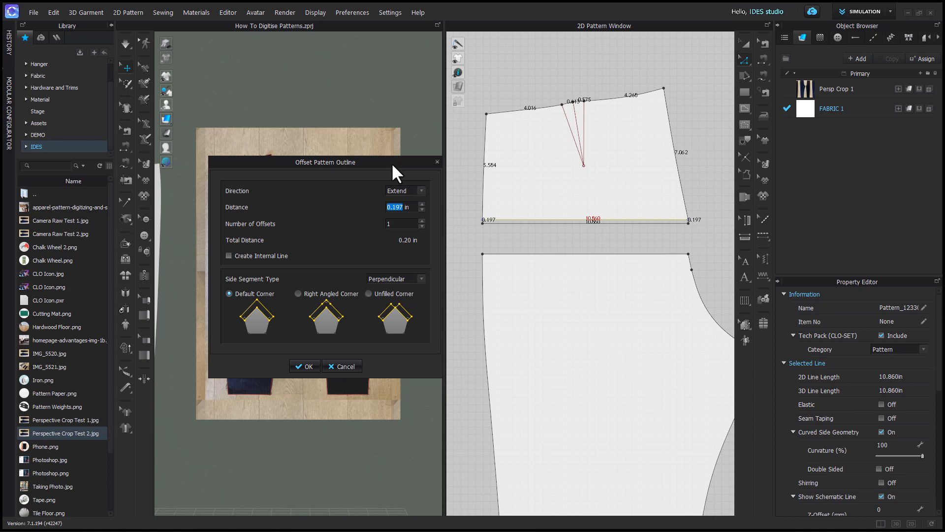
pyautogui.write('.222')
pyautogui.click(399, 283)
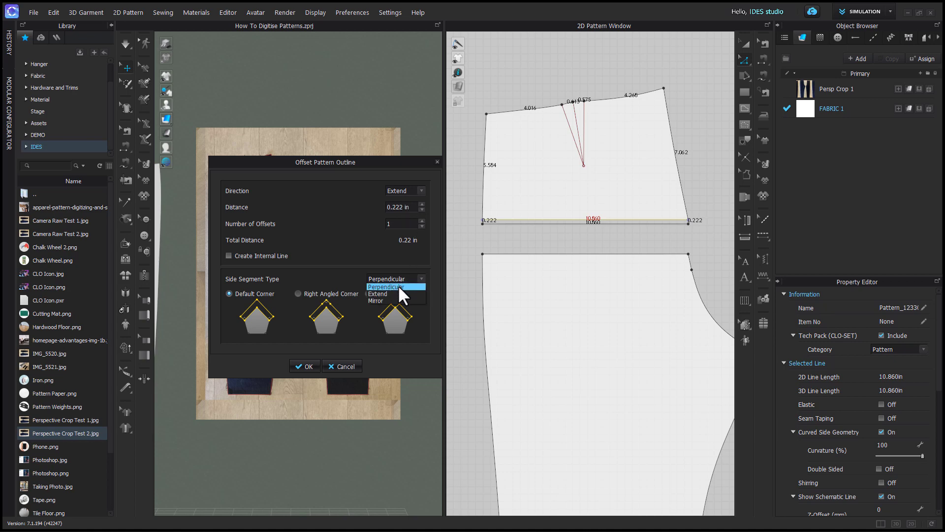
pyautogui.click(397, 291)
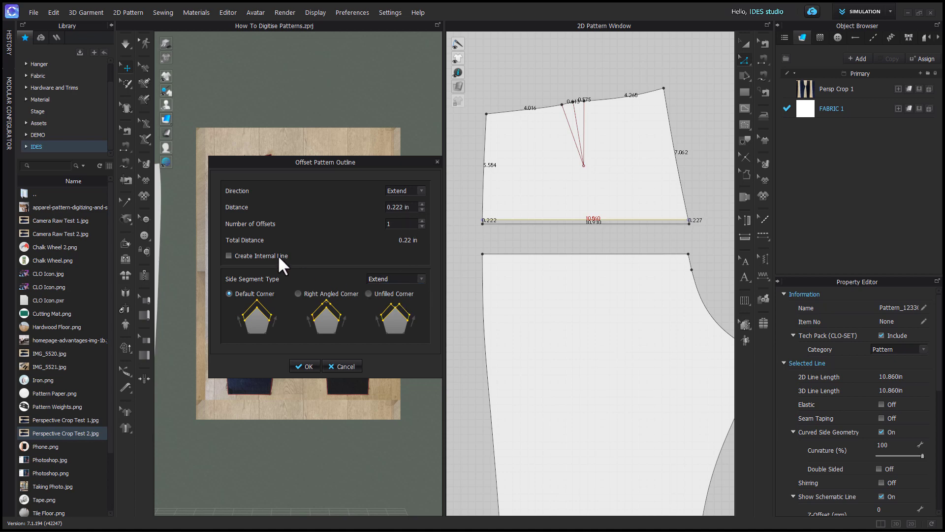
pyautogui.click(311, 363)
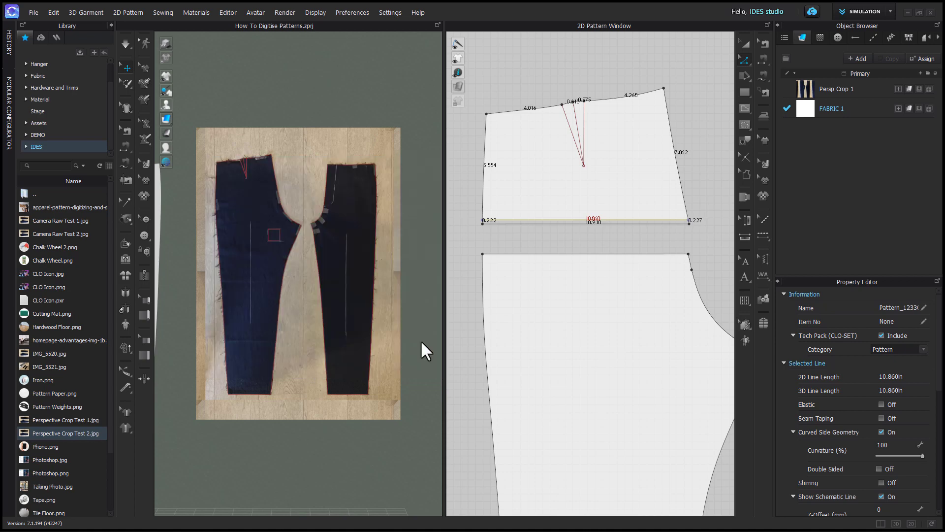
# Step: Offset the lower piece's upper cut edge outward by 0.222 in, with the side segment type set to Extend
pyautogui.rightClick(577, 255)
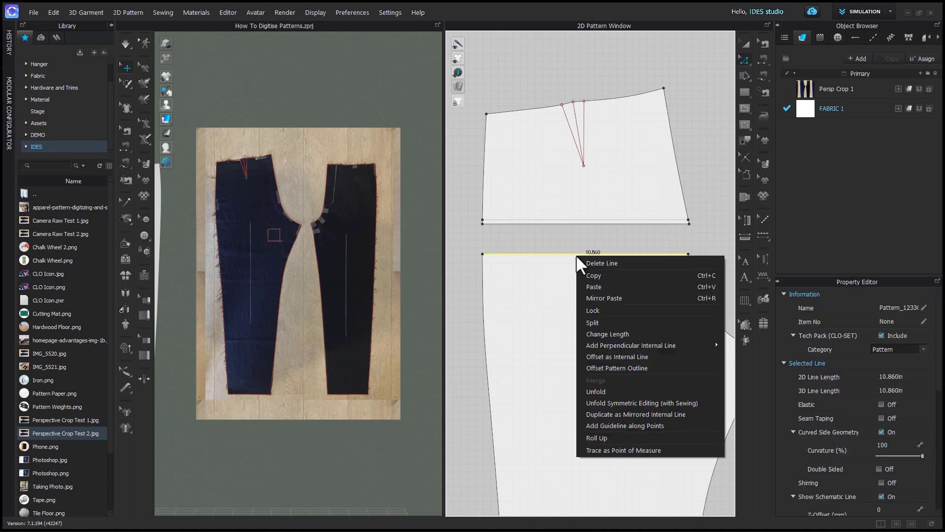
pyautogui.click(615, 367)
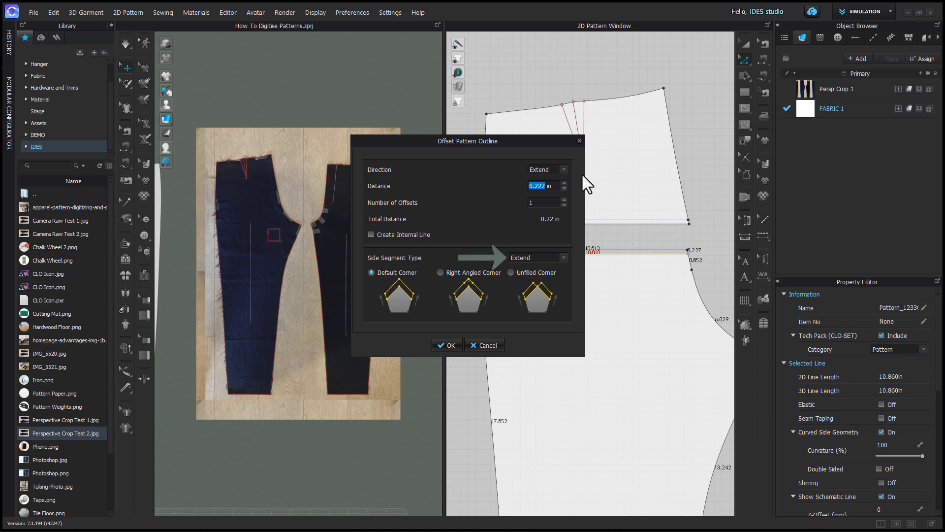
pyautogui.click(450, 345)
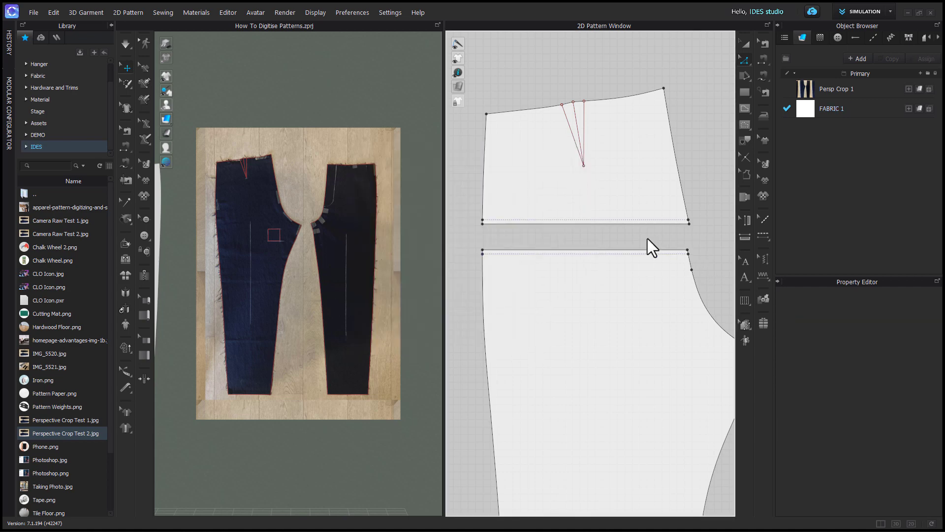
# Step: Select the extended edges of both pieces and match them up to center
pyautogui.click(596, 250)
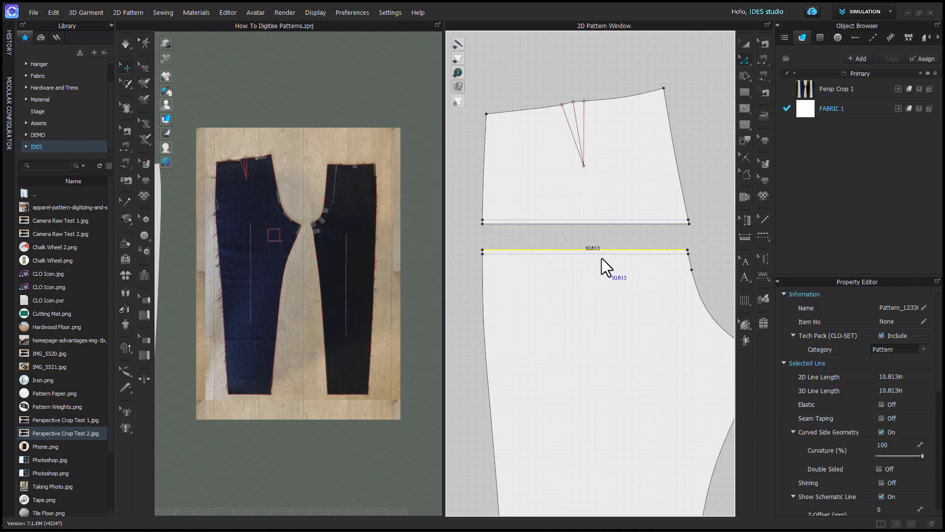
pyautogui.keyDown('shift'); pyautogui.click(574, 224); pyautogui.keyUp('shift')
pyautogui.rightClick(573, 225)
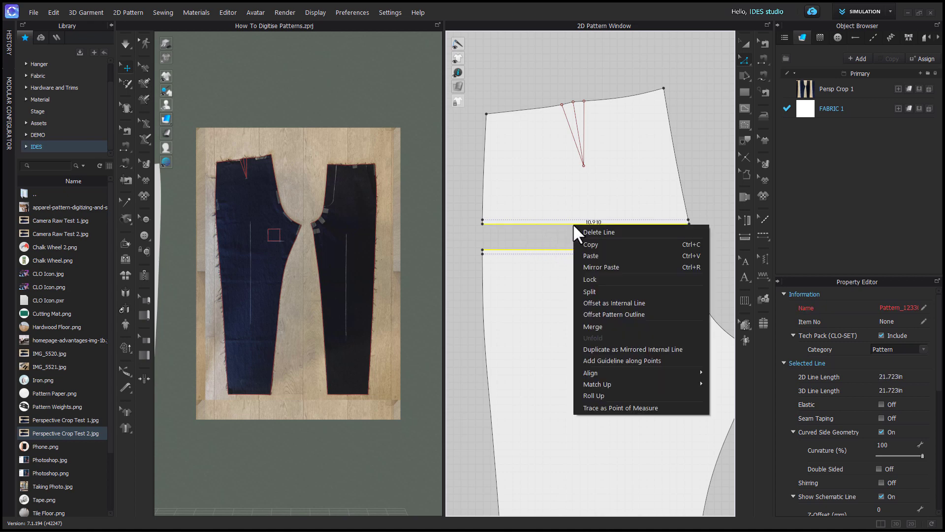
pyautogui.moveTo(687, 385)
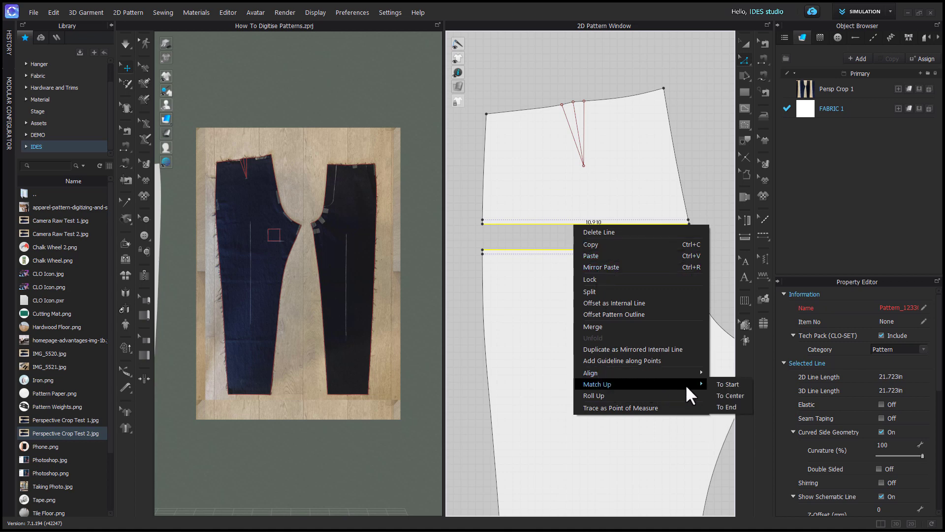
pyautogui.click(726, 397)
# Step: Move the mismatched corner points of the two extended edges to a shared midpoint at the crotch seam and the outseam
pyautogui.scroll(5, 650, 275)
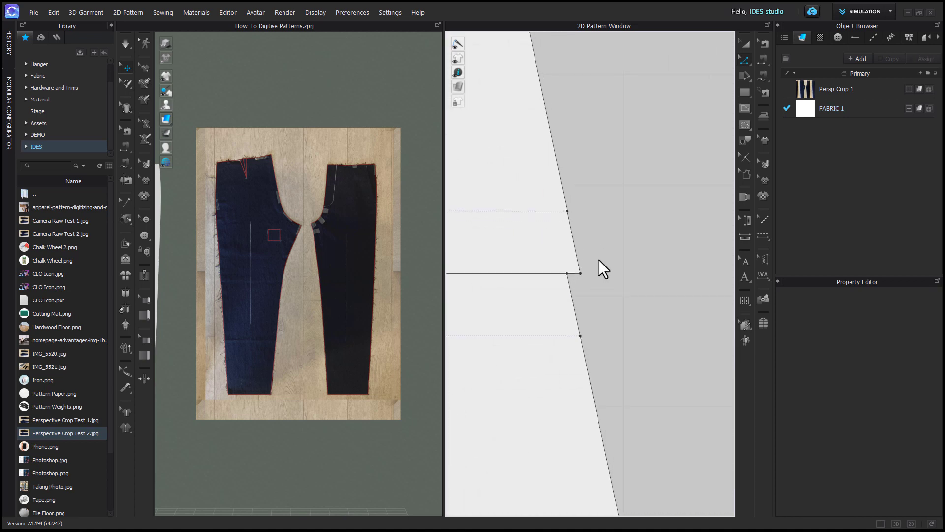
pyautogui.scroll(2, 572, 274)
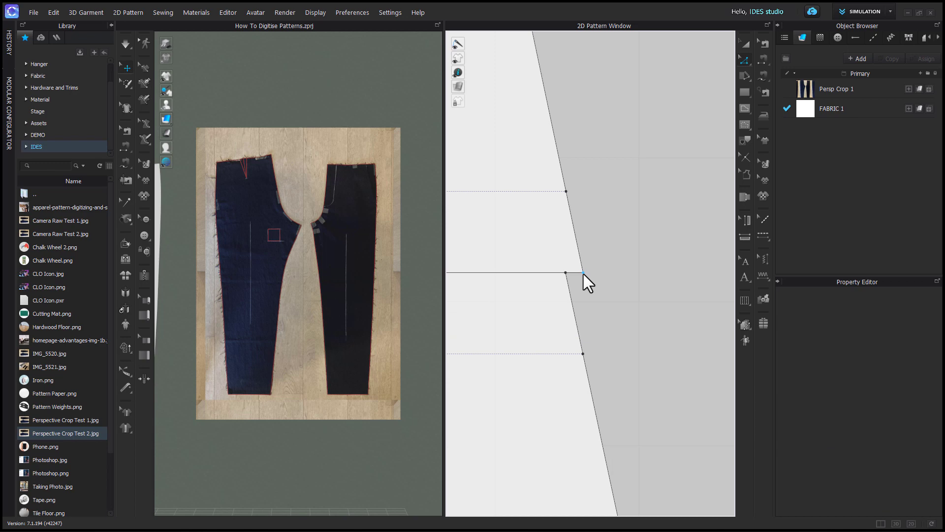
pyautogui.moveTo(584, 273); pyautogui.dragTo(574, 273)
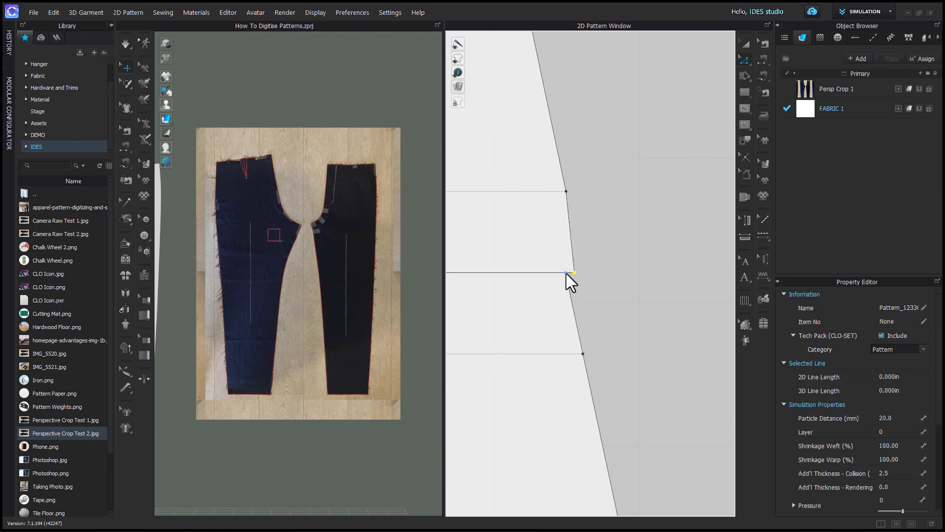
pyautogui.scroll(-5, 599, 210)
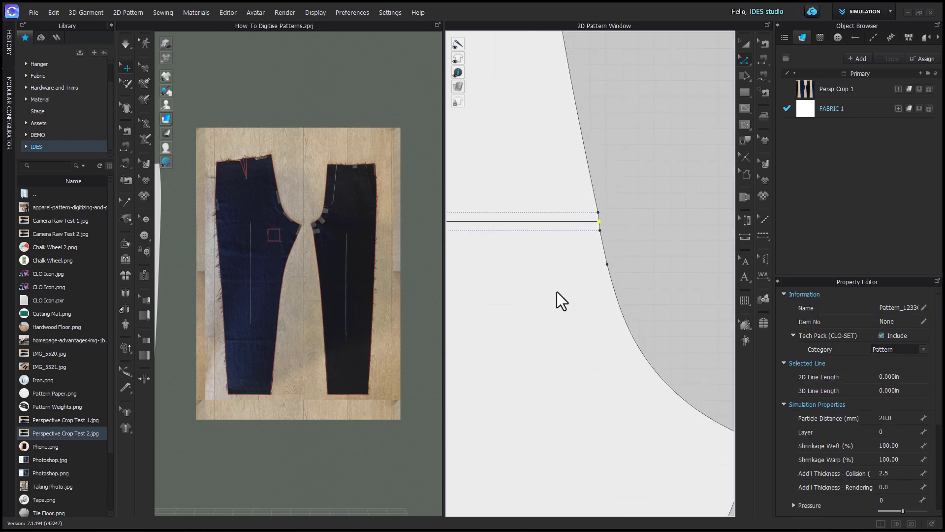
pyautogui.scroll(-5, 637, 325)
pyautogui.scroll(1, 650, 332)
pyautogui.scroll(4, 463, 287)
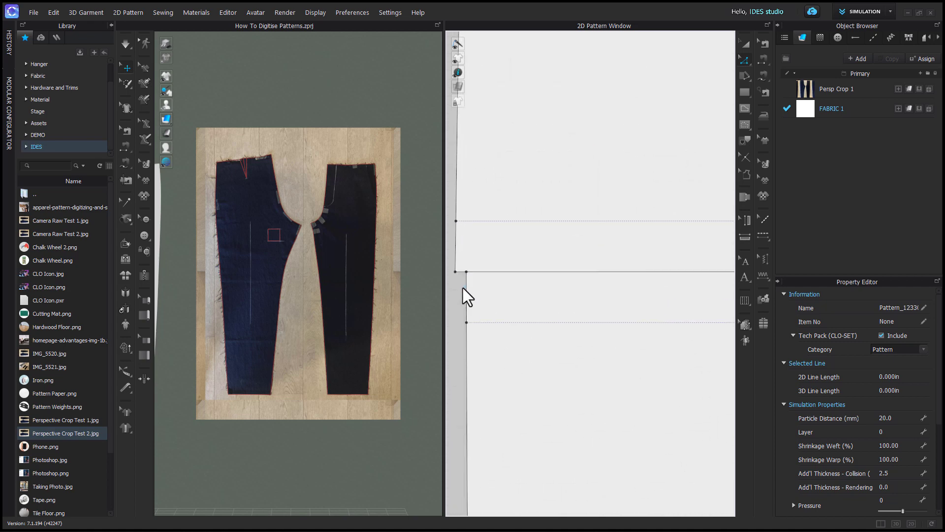
pyautogui.moveTo(468, 269); pyautogui.dragTo(456, 270)
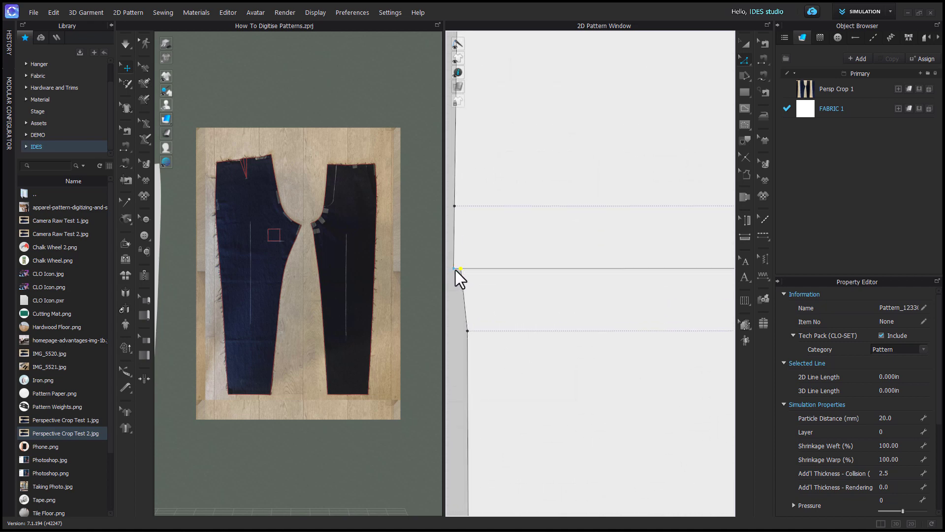
# Step: Merge the upper and lower pieces along their matched edges into one panel
pyautogui.scroll(-6, 507, 293)
pyautogui.click(561, 292)
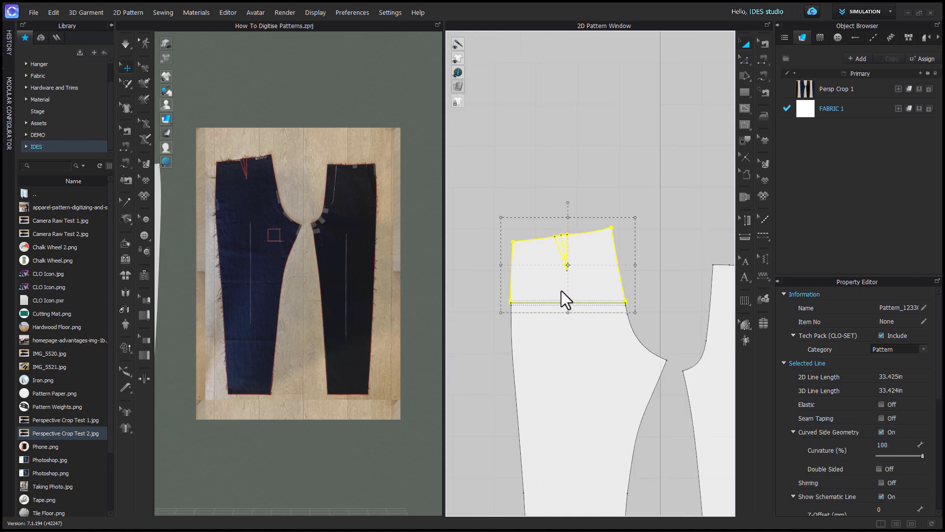
pyautogui.scroll(5, 504, 341)
pyautogui.click(564, 277)
pyautogui.rightClick(566, 277)
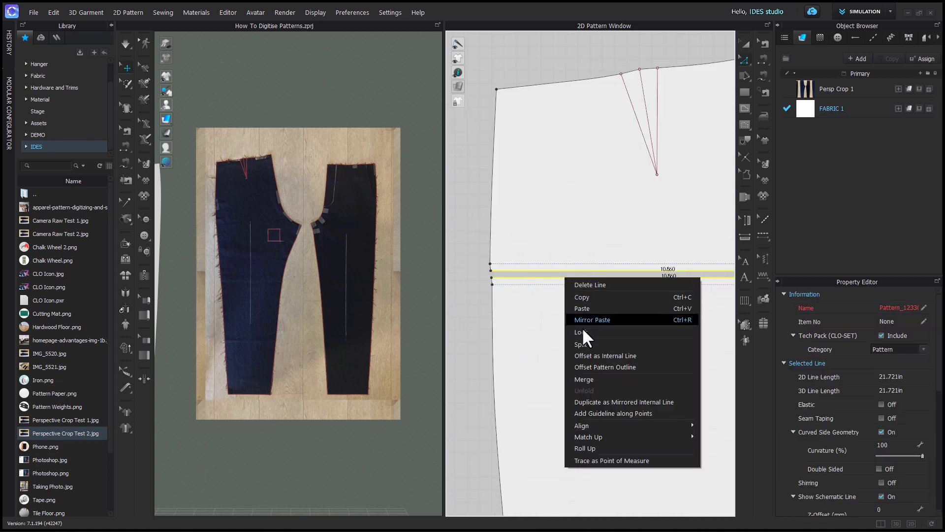
pyautogui.click(597, 380)
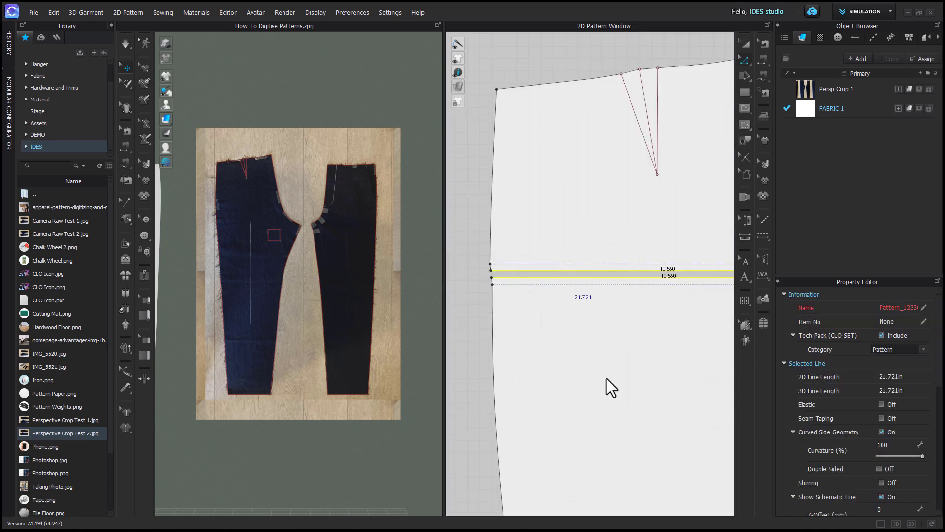
pyautogui.scroll(-3, 606, 378)
pyautogui.scroll(2, 486, 294)
pyautogui.click(468, 280)
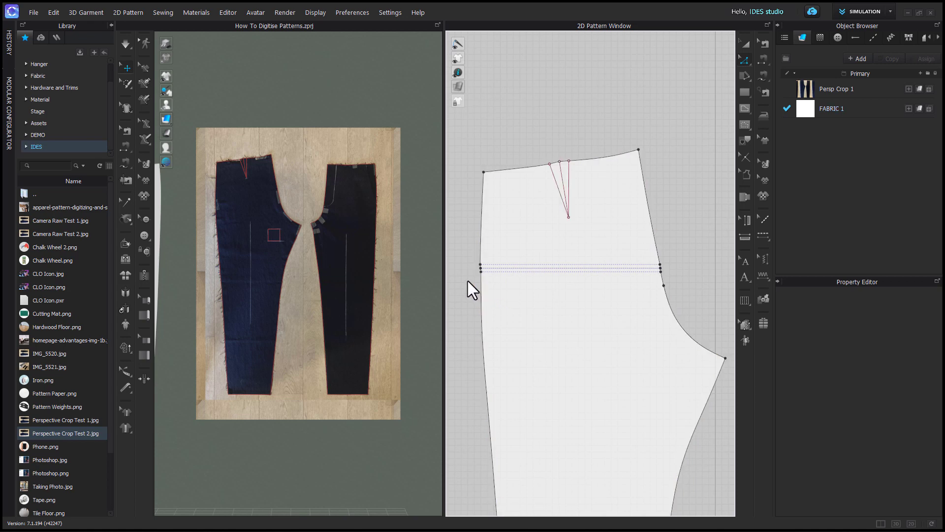
# Step: Smooth the outseam across the join by converting its three points to curve points and deleting them
pyautogui.scroll(5, 473, 280)
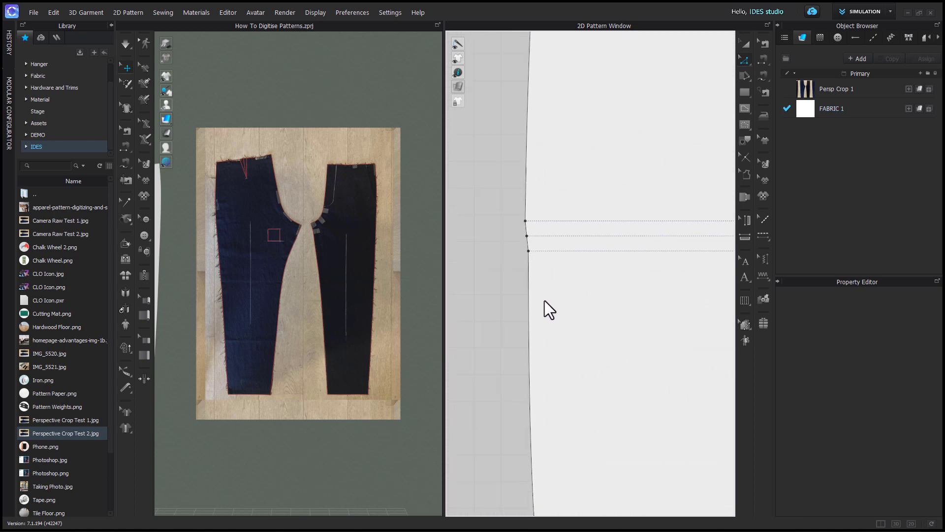
pyautogui.scroll(-2, 521, 354)
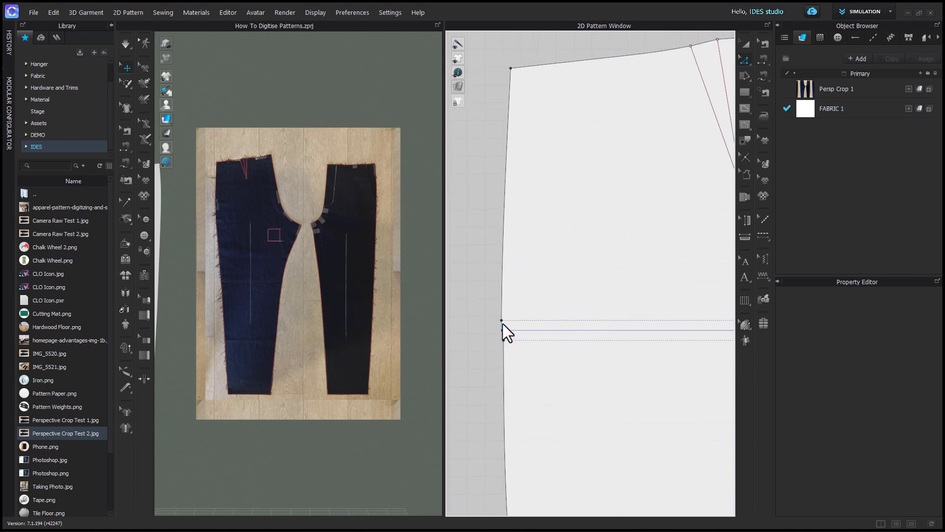
pyautogui.click(505, 341)
pyautogui.rightClick(504, 339)
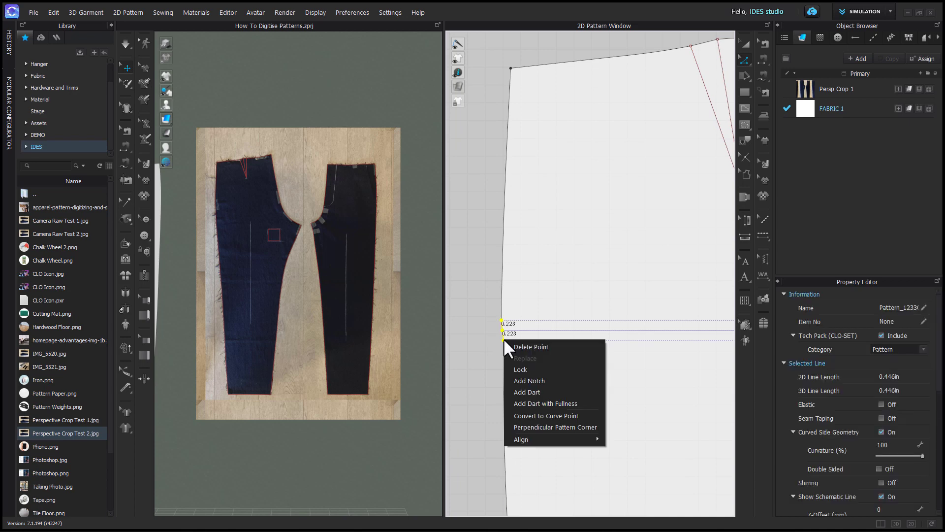
pyautogui.click(539, 415)
pyautogui.moveTo(538, 417); pyautogui.dragTo(519, 379)
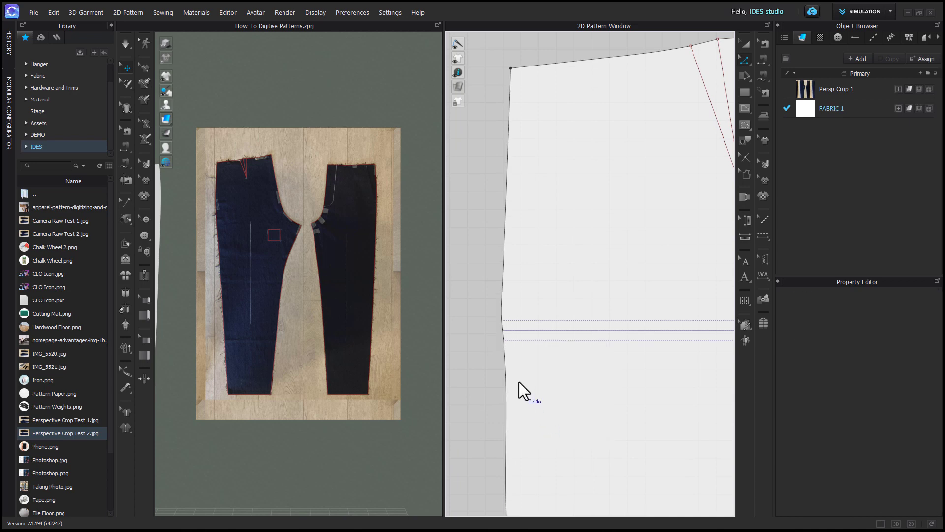
pyautogui.moveTo(510, 335); pyautogui.dragTo(509, 327)
pyautogui.press('Delete')
pyautogui.press('Delete')
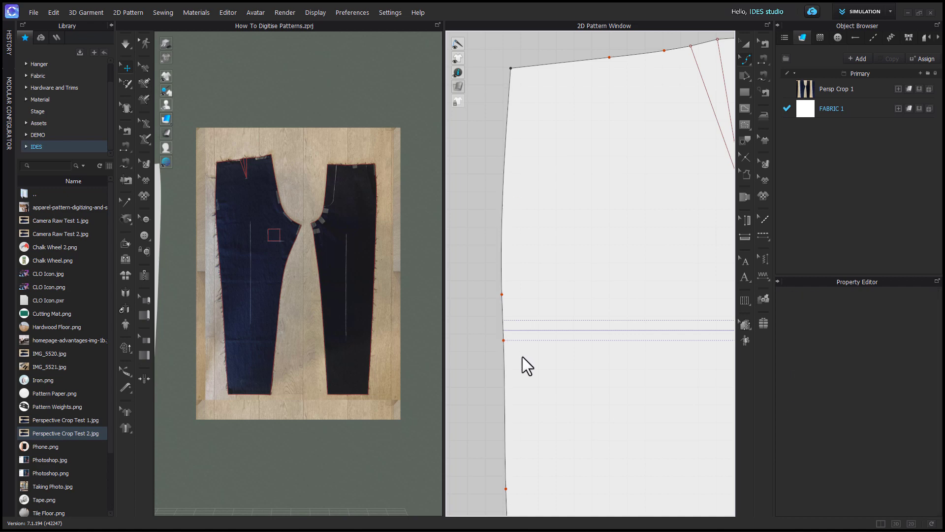
pyautogui.click(504, 340)
pyautogui.press('Delete')
pyautogui.scroll(-3, 553, 377)
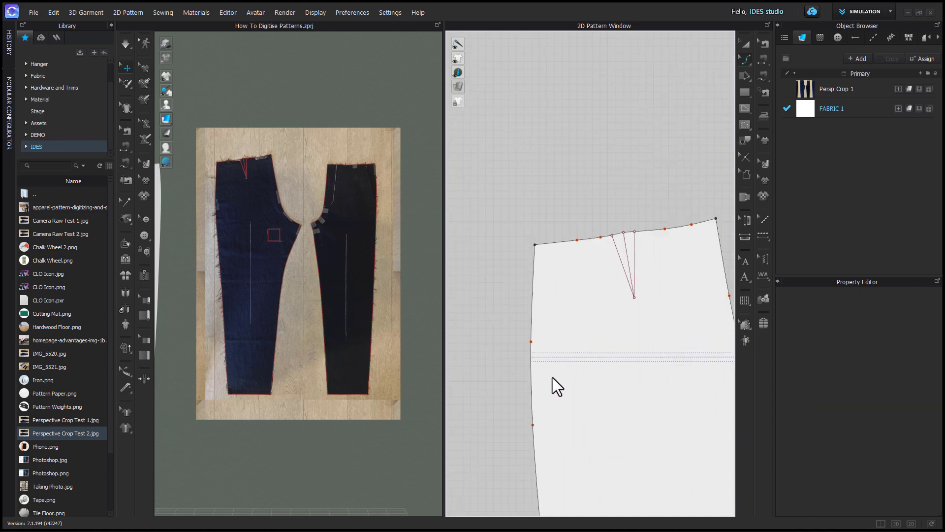
# Step: Offset the facing cut edges of the larger panel's upper and lower pieces inward, using Retract at 0.222 in
pyautogui.scroll(2, 568, 253)
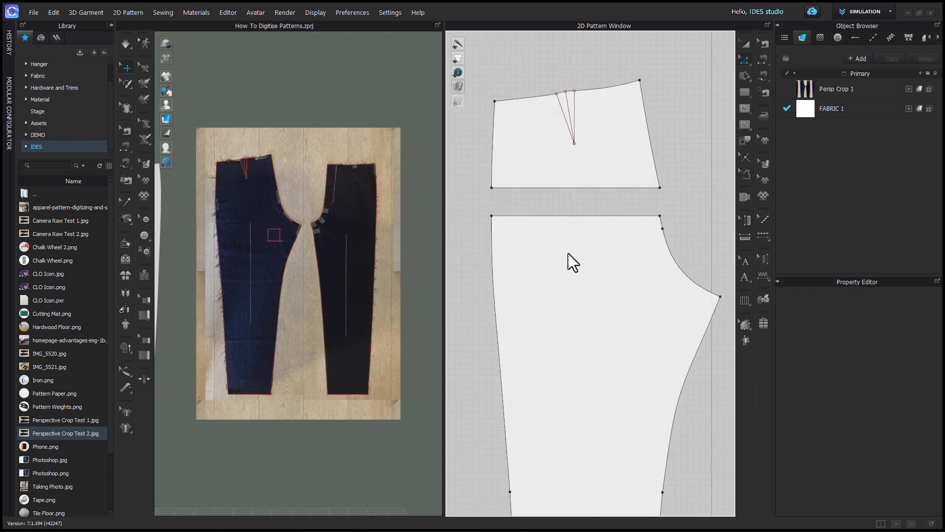
pyautogui.moveTo(568, 254); pyautogui.dragTo(563, 323, button='middle')
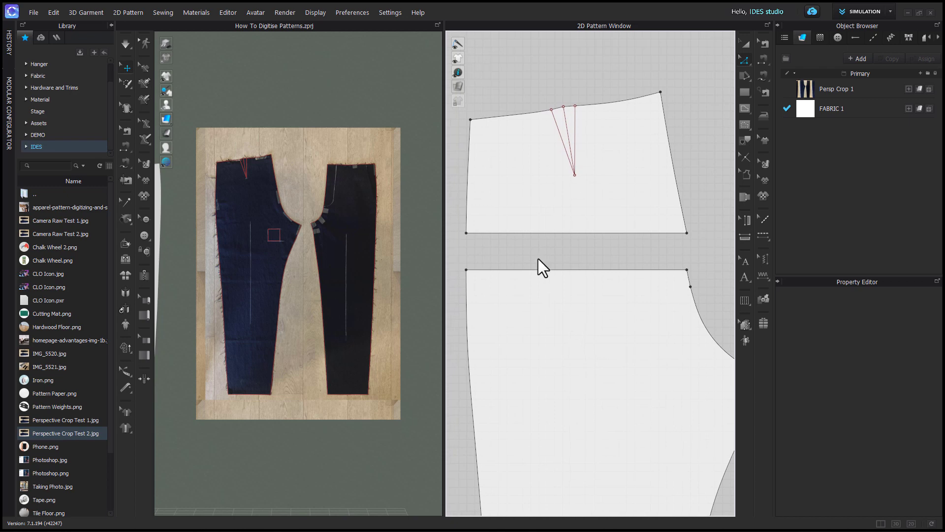
pyautogui.click(527, 234)
pyautogui.keyDown('shift'); pyautogui.click(527, 270); pyautogui.keyUp('shift')
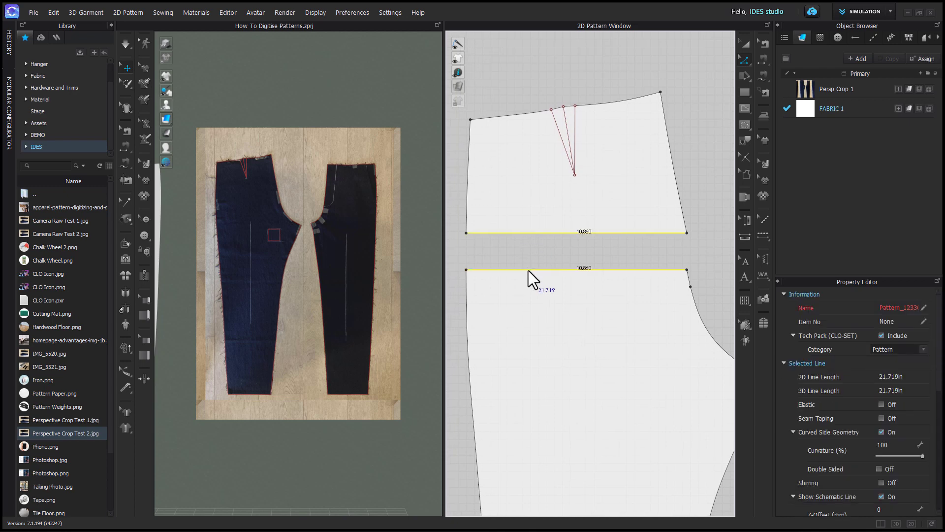
pyautogui.rightClick(528, 269)
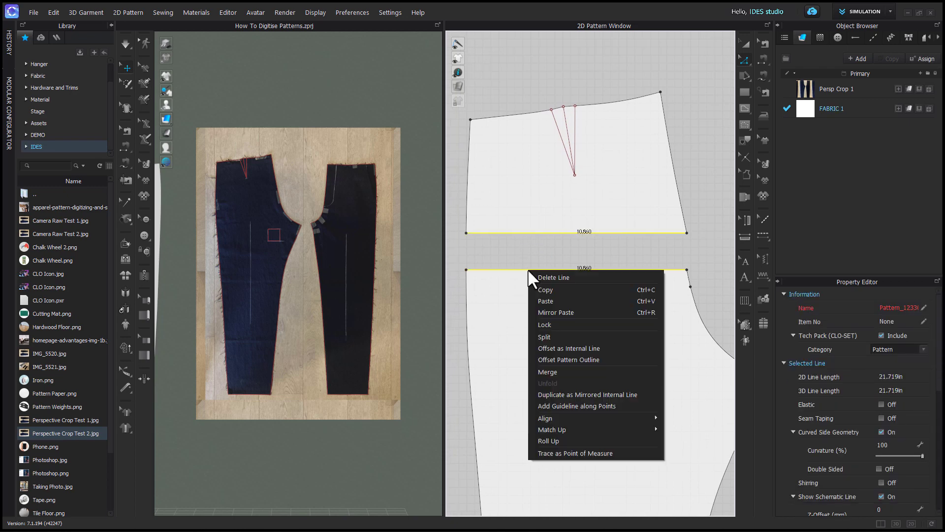
pyautogui.click(572, 358)
pyautogui.moveTo(540, 146); pyautogui.dragTo(428, 147)
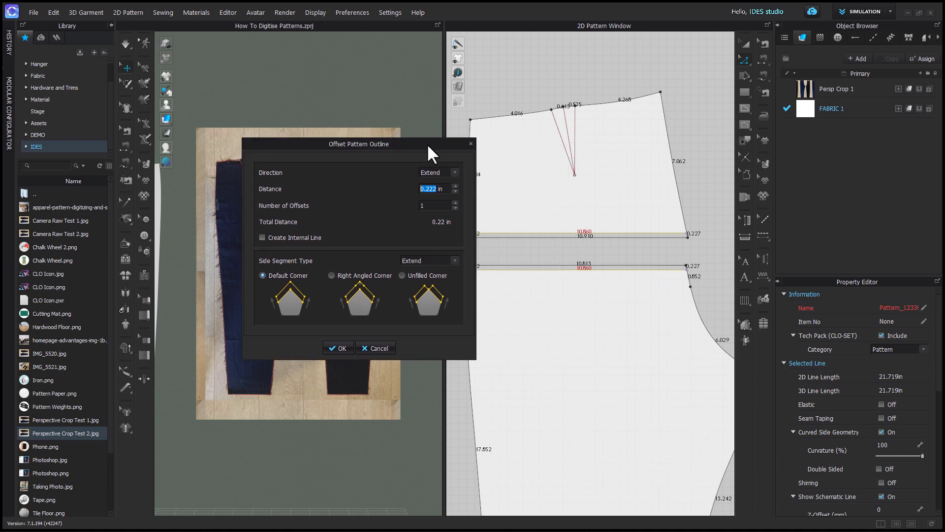
pyautogui.click(456, 171)
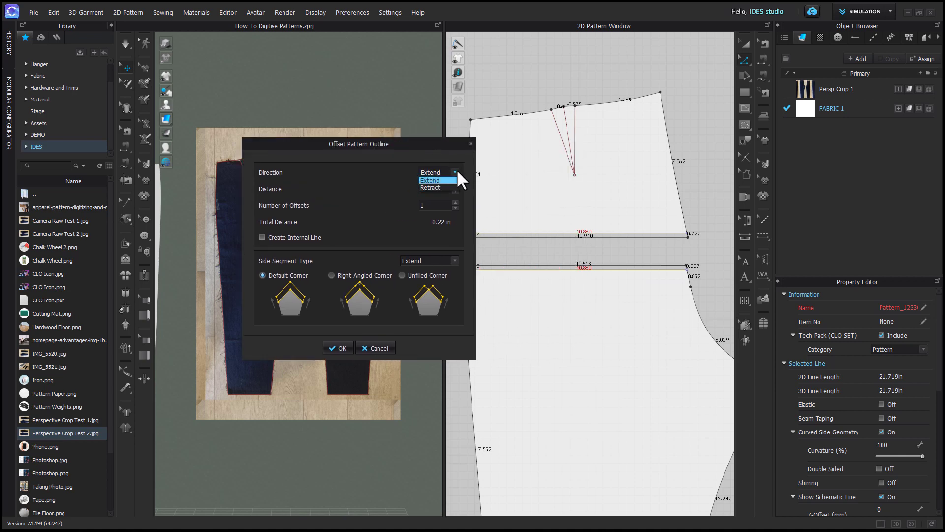
pyautogui.click(439, 187)
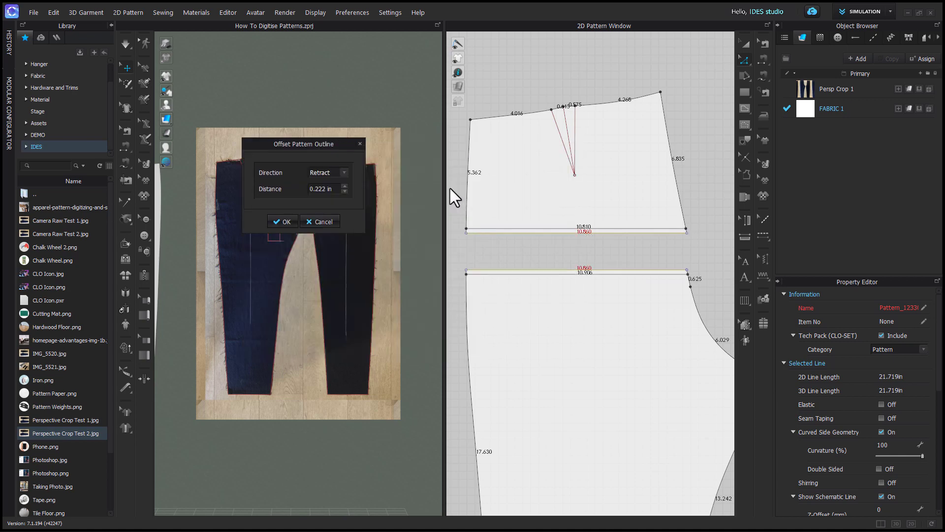
pyautogui.click(297, 220)
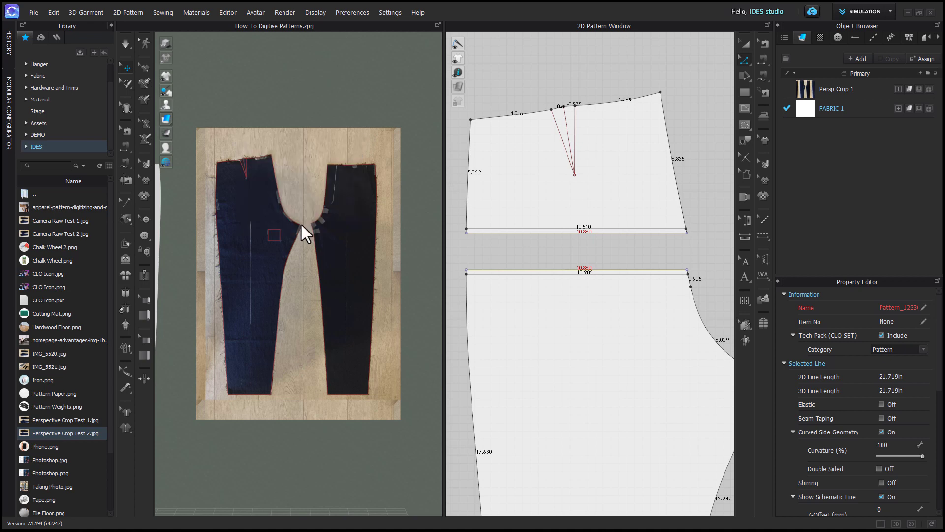
# Step: Change the length of the upper piece's cut edge to 10.906 in, adjusting in both directions
pyautogui.click(566, 228)
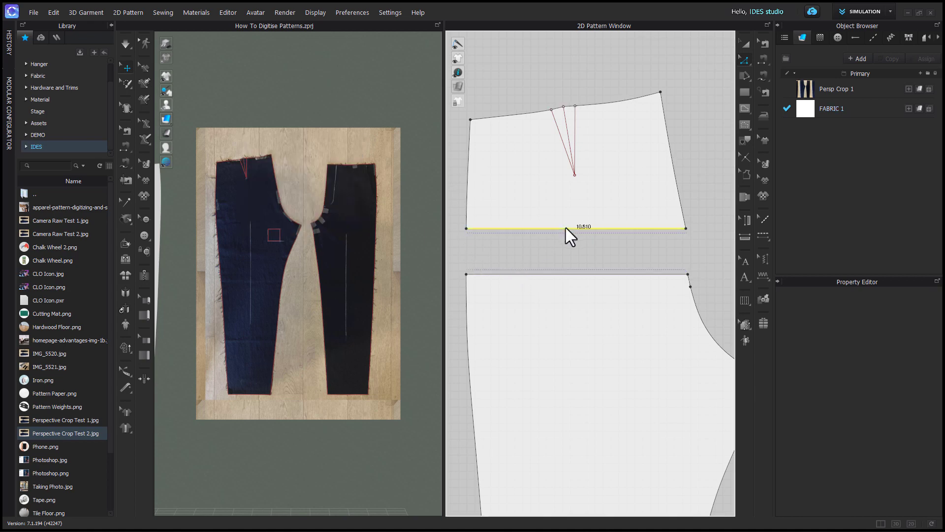
pyautogui.click(577, 273)
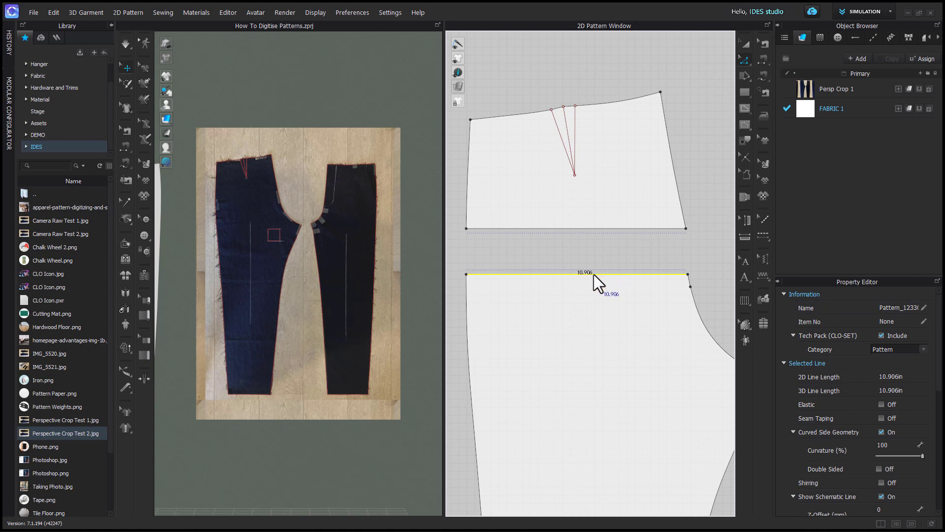
pyautogui.click(575, 228)
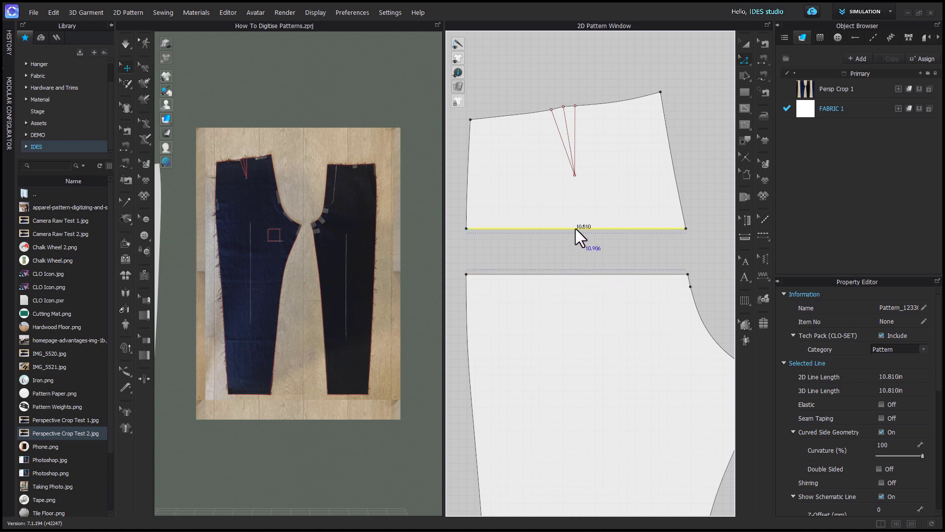
pyautogui.rightClick(575, 228)
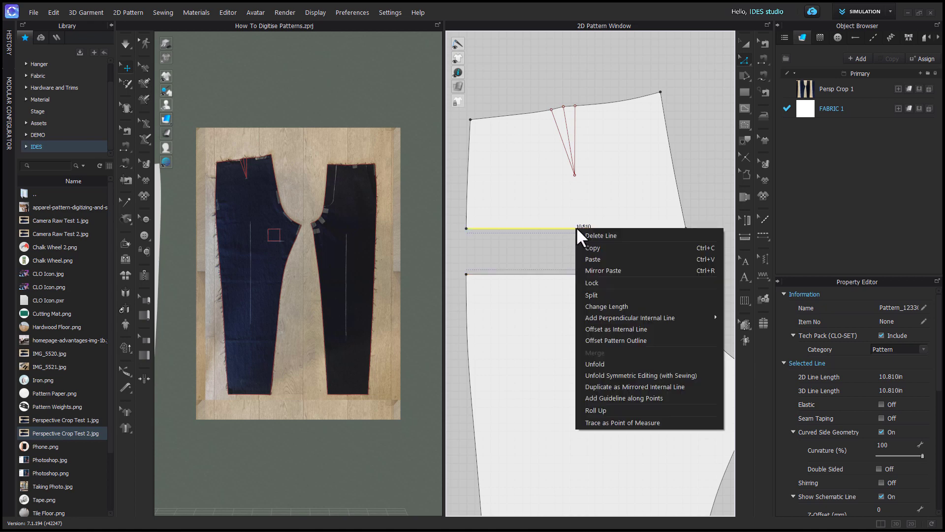
pyautogui.click(600, 308)
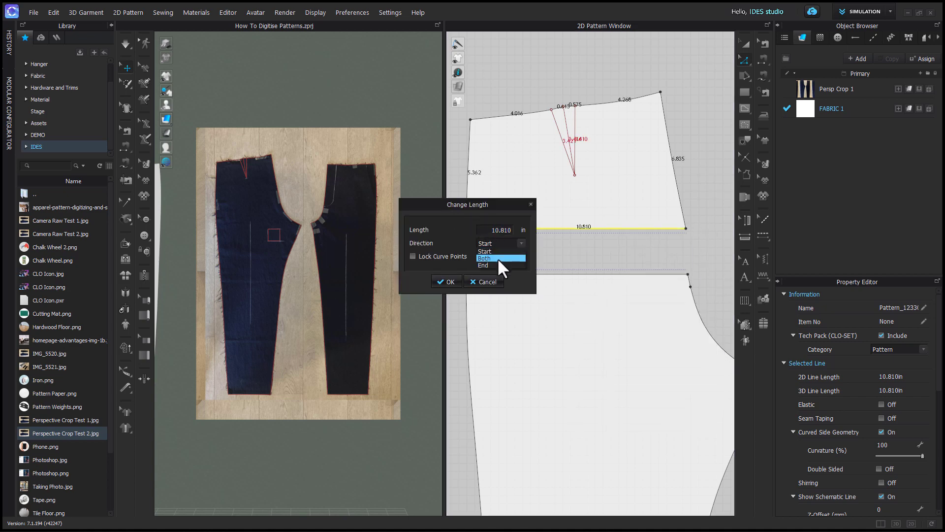
pyautogui.click(498, 258)
pyautogui.moveTo(486, 207); pyautogui.dragTo(386, 232)
pyautogui.doubleClick(386, 256)
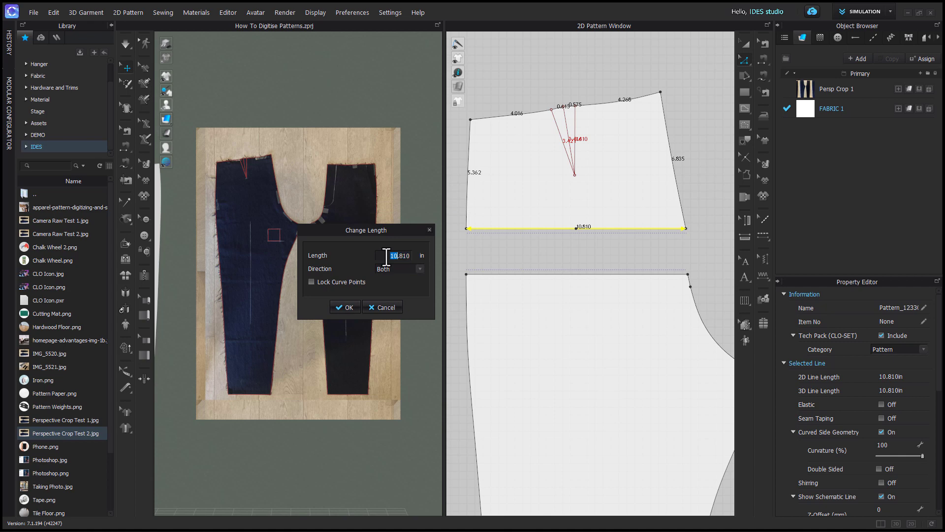
pyautogui.write('10.906')
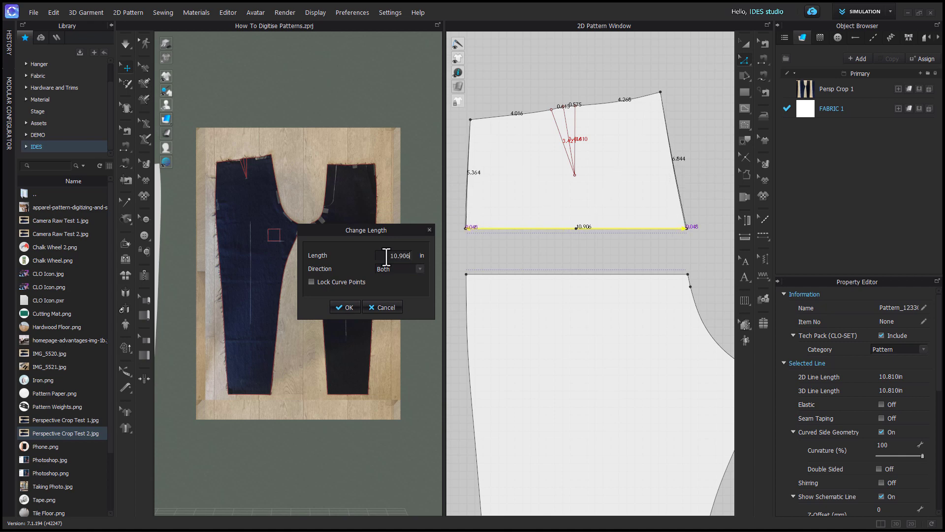
pyautogui.click(347, 307)
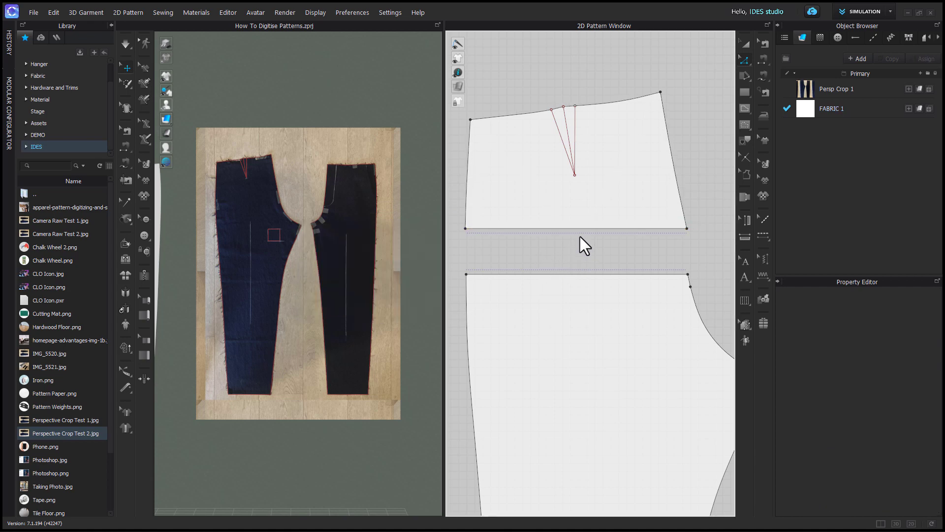
# Step: Merge the upper and lower pieces along their equal-length cut edges into one panel
pyautogui.keyDown('shift'); pyautogui.click(575, 274); pyautogui.keyUp('shift')
pyautogui.rightClick(575, 274)
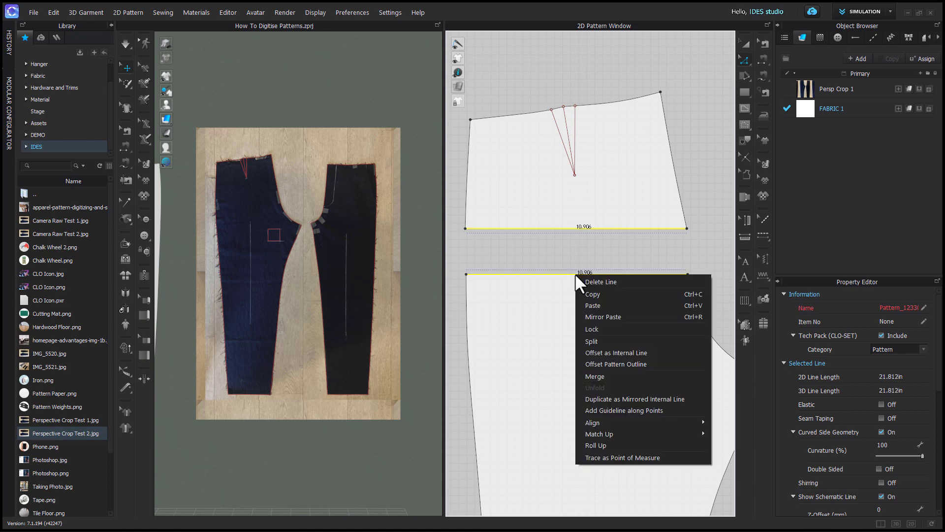
pyautogui.click(611, 377)
pyautogui.scroll(-6, 602, 387)
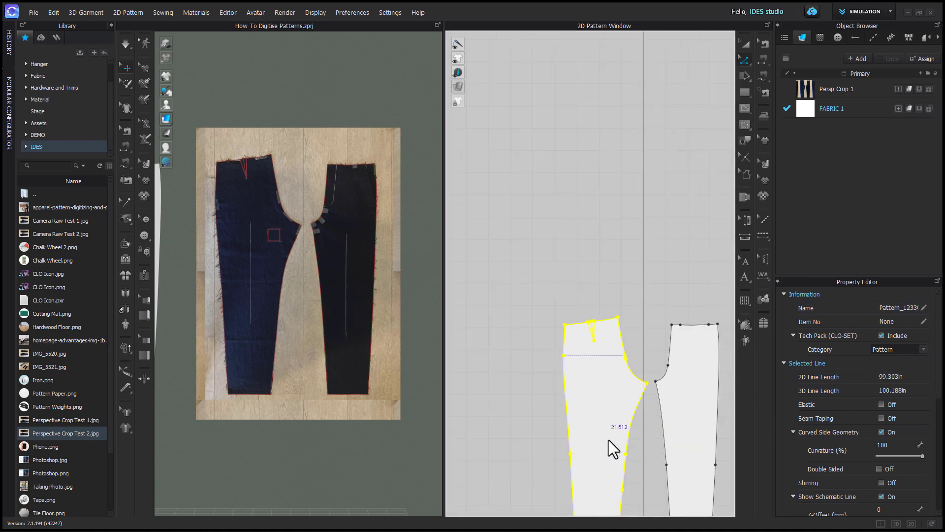
pyautogui.click(643, 463)
# Step: Draw a horizontal internal line about 9.2 in long across the larger panel at knee level and extend it to both side edges
pyautogui.moveTo(643, 463); pyautogui.dragTo(618, 333, button='middle')
pyautogui.scroll(2, 547, 335)
pyautogui.press('g')
pyautogui.scroll(2, 543, 339)
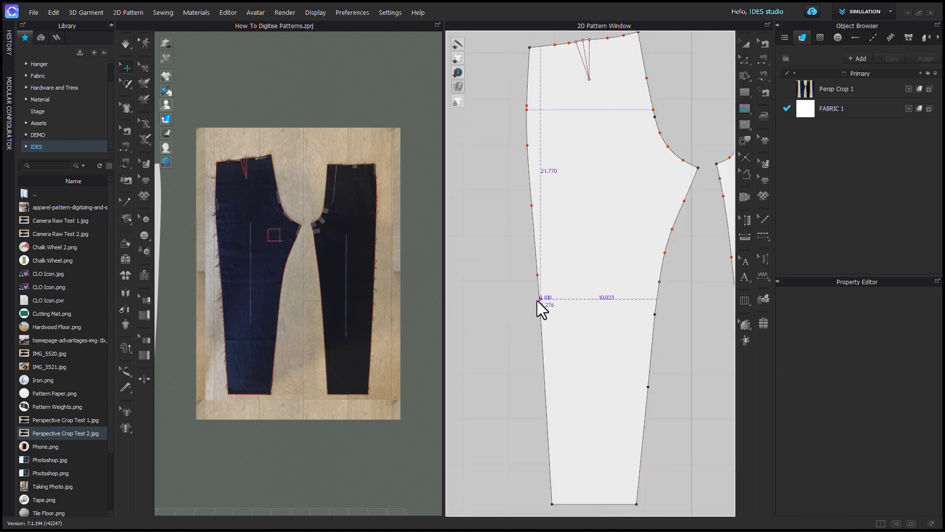
pyautogui.click(539, 299)
pyautogui.doubleClick(646, 299)
pyautogui.press('a')
pyautogui.rightClick(601, 299)
pyautogui.click(744, 221)
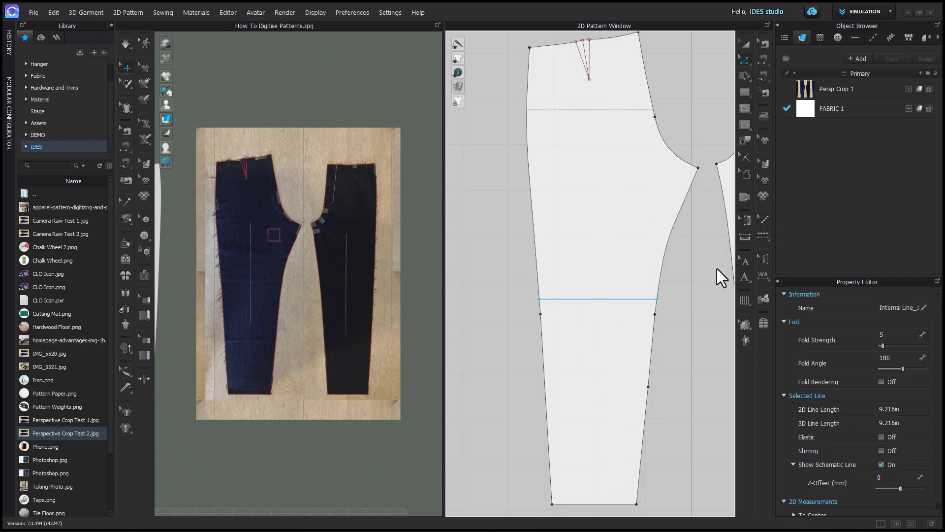
# Step: Cut the larger panel along the knee line and nudge the upper piece upward to open a gap
pyautogui.press('z')
pyautogui.rightClick(634, 299)
pyautogui.click(657, 414)
pyautogui.press('a')
pyautogui.click(619, 287)
pyautogui.press('Up')
pyautogui.press('Up')
pyautogui.press('Up')
pyautogui.press('Up')
pyautogui.press('Up')
pyautogui.press('Up')
pyautogui.press('Up')
pyautogui.press('z')
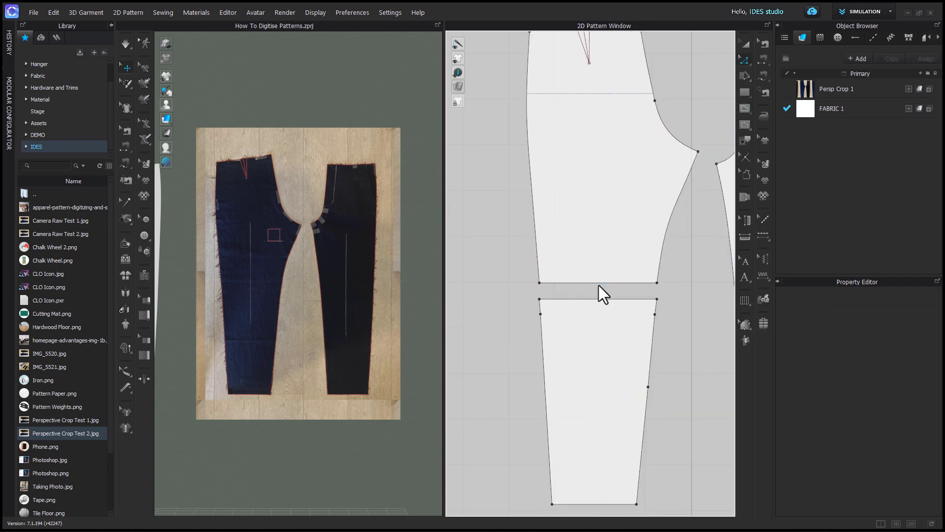
# Step: Retract the two facing knee cut edges with an outline offset of 0.222 in
pyautogui.click(599, 283)
pyautogui.keyDown('shift'); pyautogui.click(598, 298); pyautogui.keyUp('shift')
pyautogui.rightClick(598, 299)
pyautogui.click(638, 387)
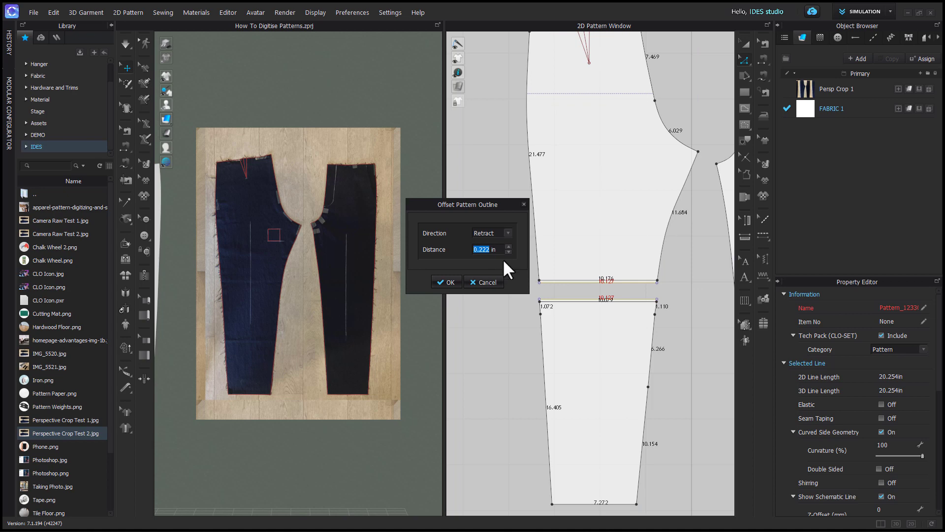
pyautogui.press('Return')
# Step: Compare the two knee edges and set the lower piece's edge length to 10.171 in, adjusting in both directions
pyautogui.click(599, 281)
pyautogui.click(605, 302)
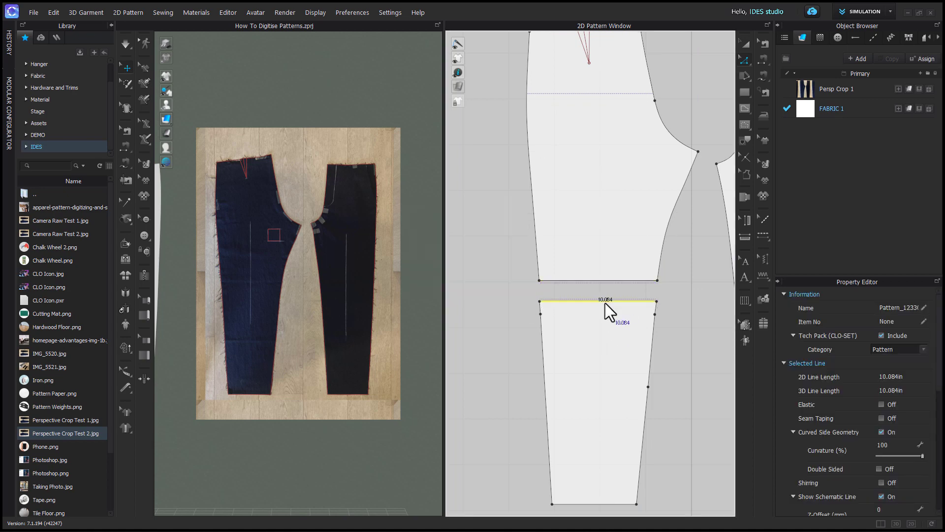
pyautogui.hotkey('ctrl', 'l')
pyautogui.doubleClick(492, 229)
pyautogui.write('10.1')
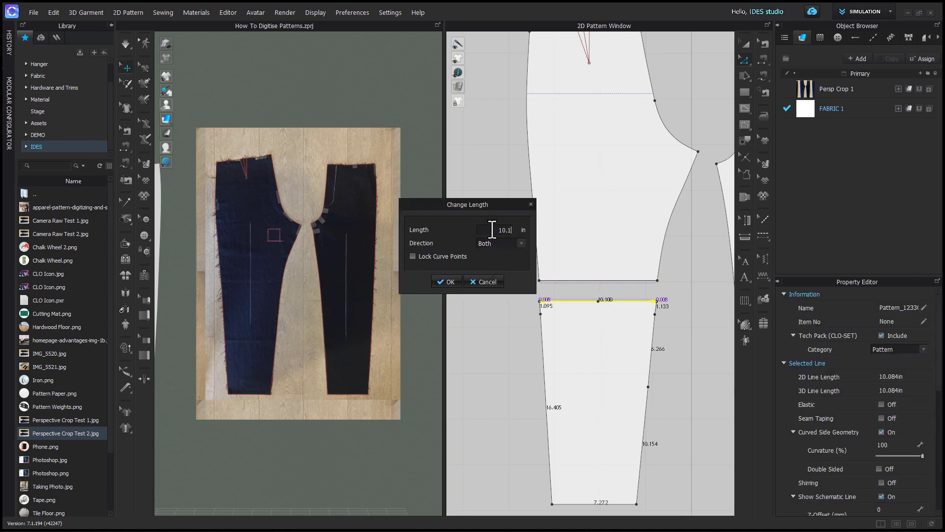
pyautogui.write('71')
pyautogui.click(445, 283)
# Step: Merge the thigh and lower-leg pieces along their knee edges
pyautogui.scroll(2, 623, 315)
pyautogui.keyDown('shift'); pyautogui.click(623, 311); pyautogui.keyUp('shift')
pyautogui.rightClick(623, 311)
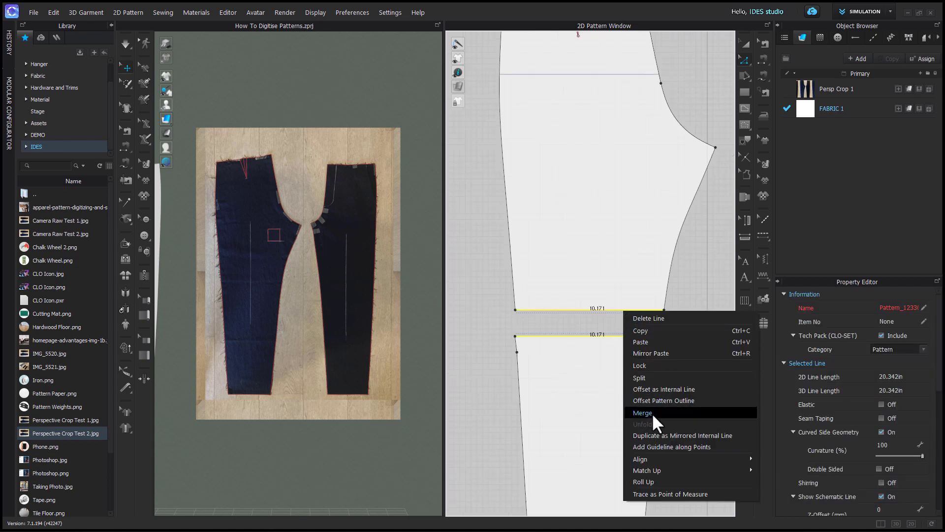
pyautogui.click(652, 412)
pyautogui.click(702, 415)
# Step: Delete the two outline points at the ends of the knee join
pyautogui.scroll(-2, 702, 415)
pyautogui.moveTo(702, 415); pyautogui.dragTo(654, 308, button='middle')
pyautogui.click(504, 224)
pyautogui.keyDown('shift'); pyautogui.click(624, 224); pyautogui.keyUp('shift')
pyautogui.rightClick(623, 224)
pyautogui.click(646, 310)
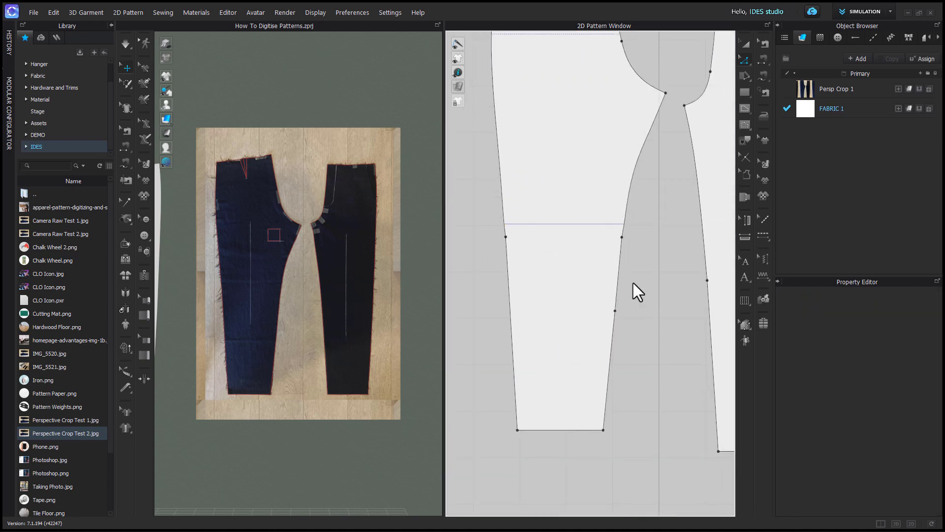
# Step: Smooth the larger panel's inseam at the knee by adjusting the curve point just above the join
pyautogui.press('v')
pyautogui.click(547, 232)
pyautogui.scroll(2, 618, 226)
pyautogui.moveTo(635, 248); pyautogui.dragTo(649, 296, button='middle')
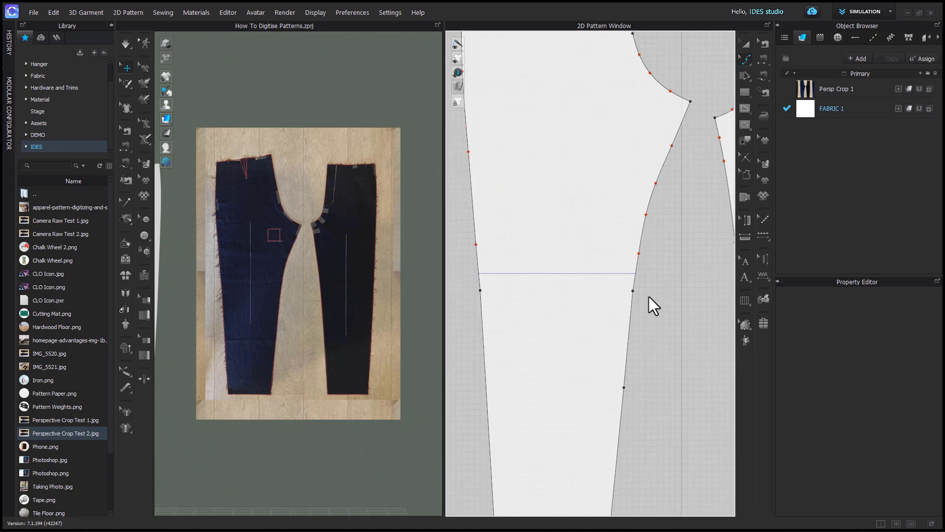
pyautogui.scroll(2, 640, 256)
pyautogui.scroll(2, 633, 252)
pyautogui.moveTo(635, 248); pyautogui.dragTo(629, 288)
pyautogui.scroll(3, 629, 287)
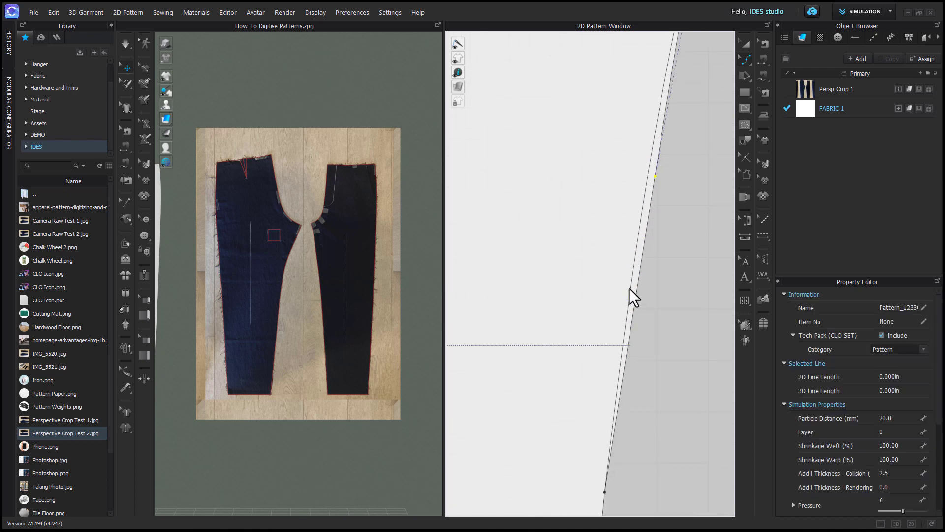
# Step: Move the smaller panel slightly farther away from the larger panel
pyautogui.scroll(-8, 640, 301)
pyautogui.press('z')
pyautogui.press('a')
pyautogui.moveTo(711, 366); pyautogui.dragTo(613, 369, button='middle')
pyautogui.moveTo(648, 394); pyautogui.dragTo(661, 397)
pyautogui.click(646, 449)
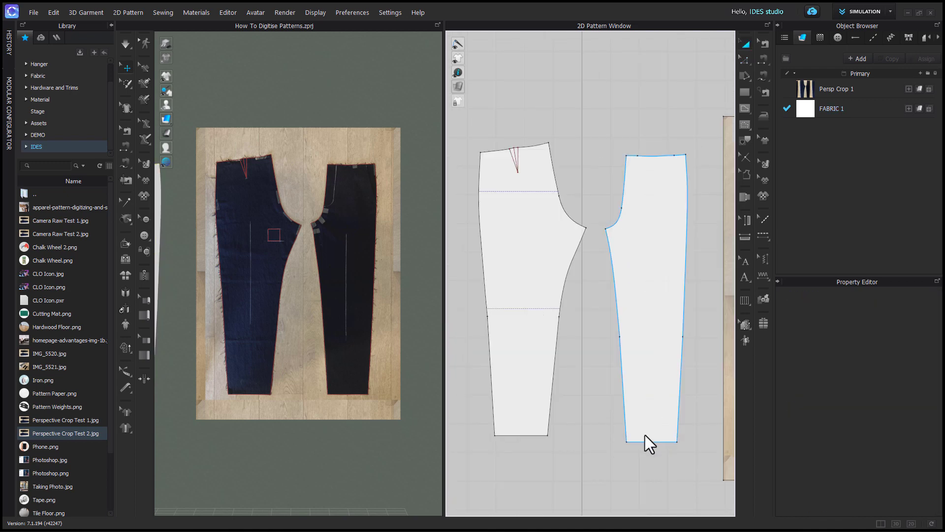
# Step: Draw a vertical internal line about 34.66 in long down the smaller panel, shift it slightly toward the inseam, and extend it to waist and hem
pyautogui.press('v')
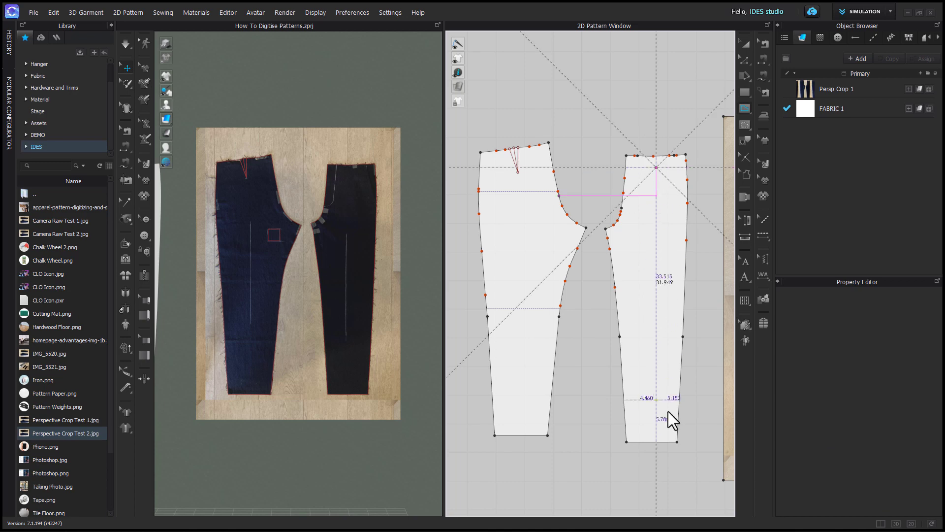
pyautogui.keyDown('shift'); pyautogui.doubleClick(670, 420); pyautogui.keyUp('shift')
pyautogui.press('z')
pyautogui.moveTo(657, 355); pyautogui.dragTo(652, 359)
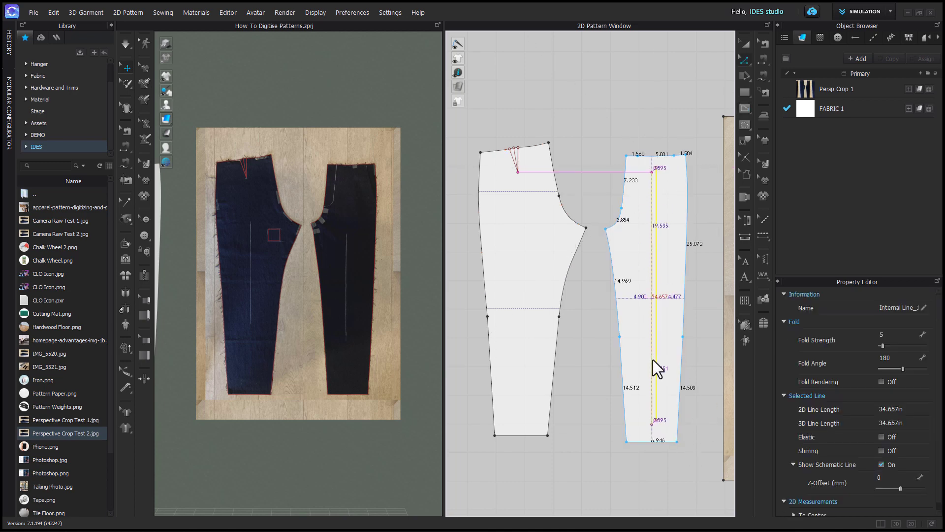
pyautogui.rightClick(653, 358)
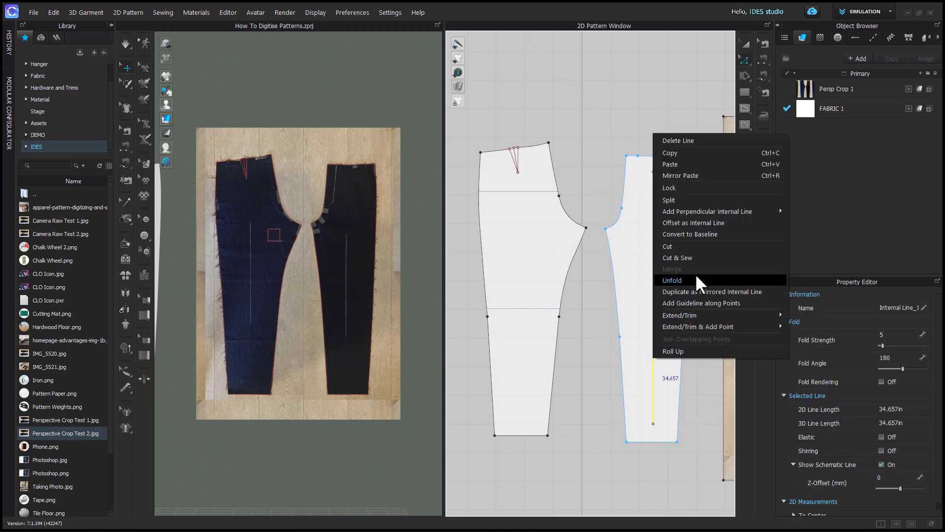
pyautogui.moveTo(732, 315)
pyautogui.click(816, 315)
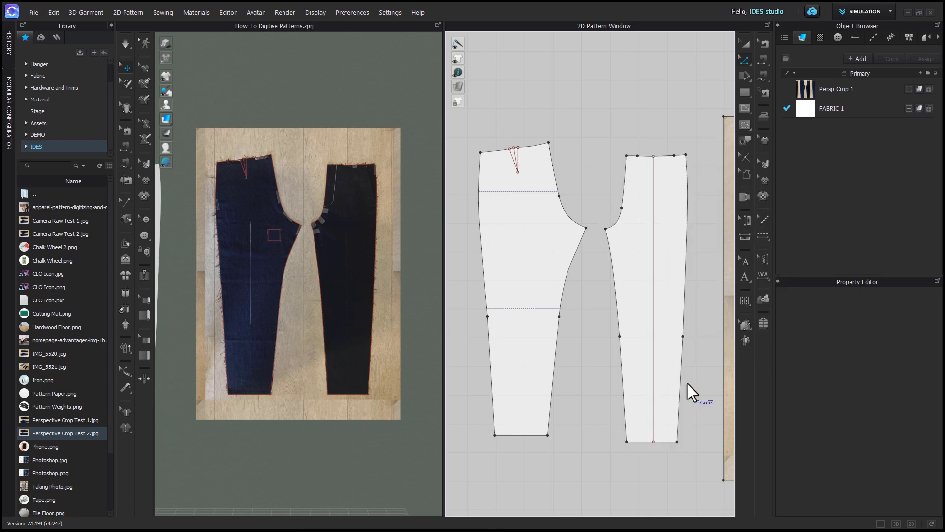
# Step: Cut the smaller panel along the vertical line and move the outseam-side piece away from the inseam-side piece
pyautogui.rightClick(652, 315)
pyautogui.click(680, 199)
pyautogui.moveTo(673, 309); pyautogui.dragTo(686, 312)
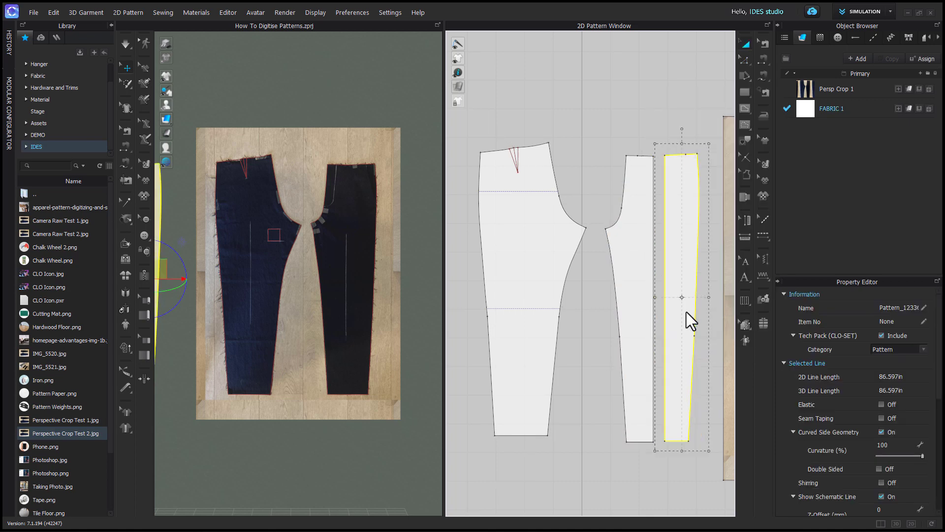
pyautogui.click(657, 451)
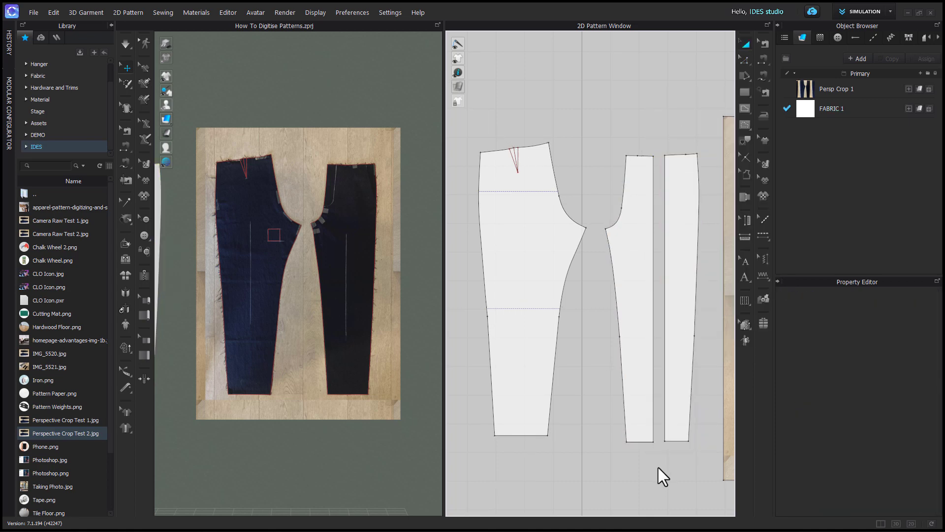
# Step: Undo the last vertical cut and separation of the smaller panel
pyautogui.hotkey('ctrl', 'z')
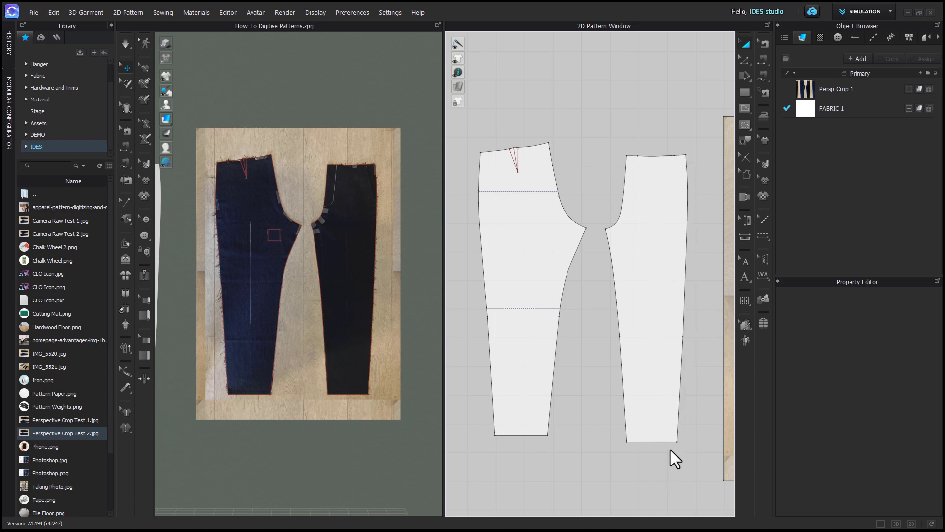
# Step: Widen the smaller panel with Fullness (Line) between waistline and hem, direction Both, with 0.5 in distance moved at each line
pyautogui.click(748, 78)
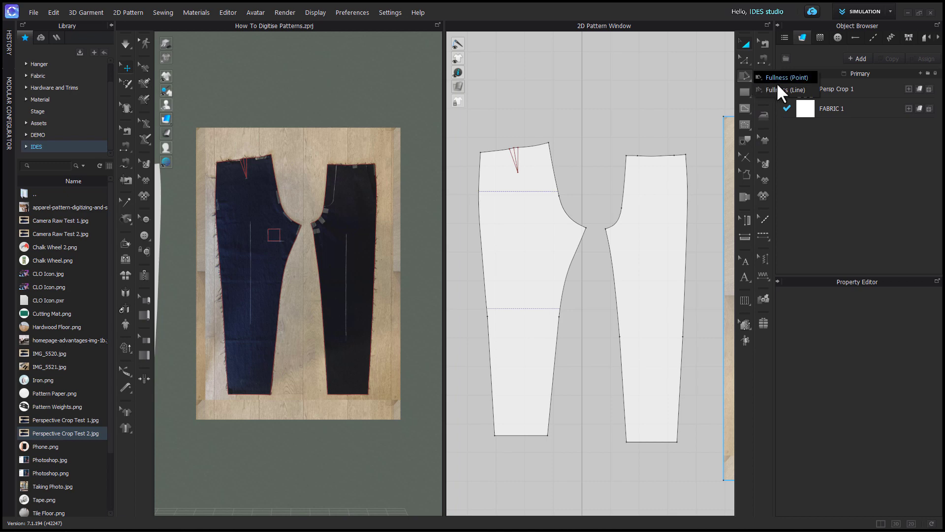
pyautogui.click(785, 90)
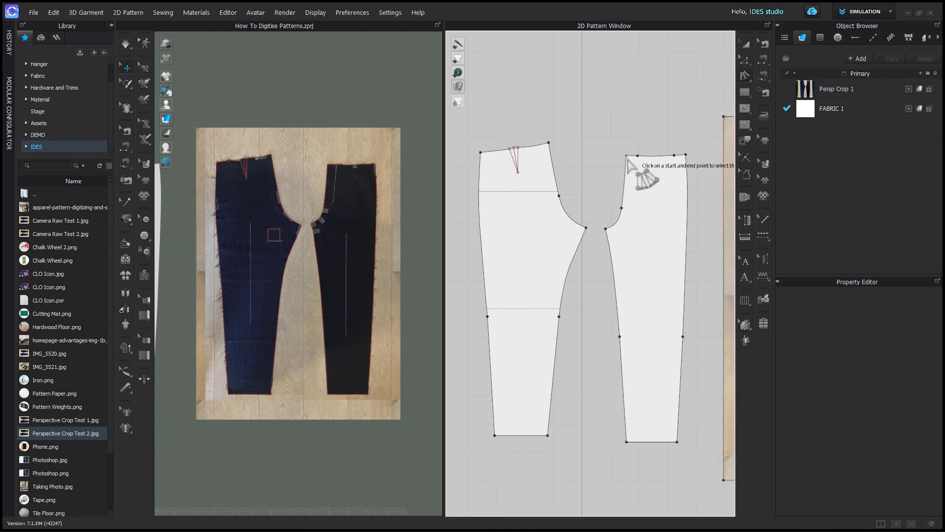
pyautogui.click(682, 156)
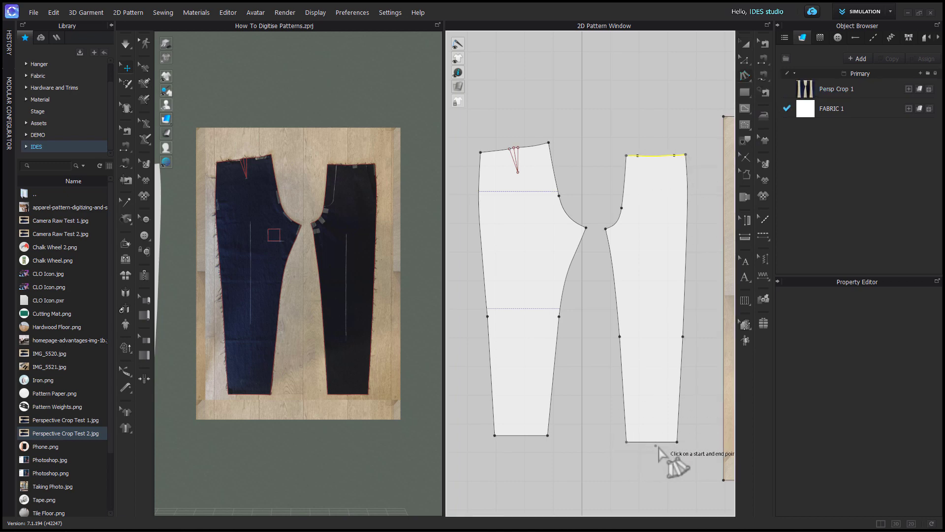
pyautogui.click(677, 443)
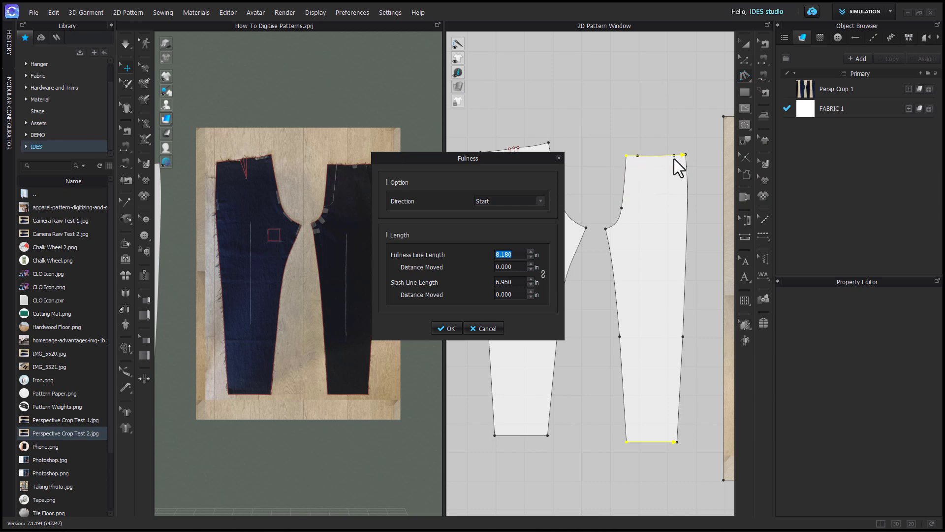
pyautogui.click(488, 199)
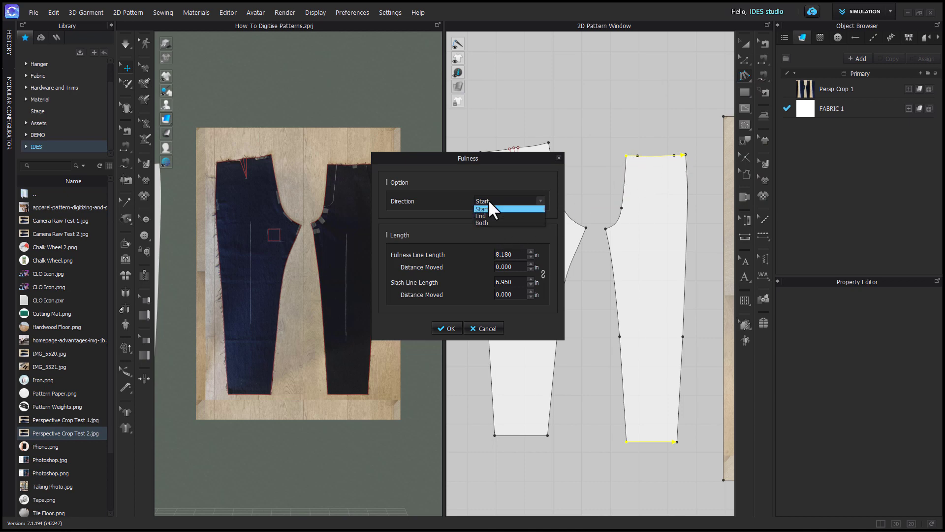
pyautogui.click(495, 220)
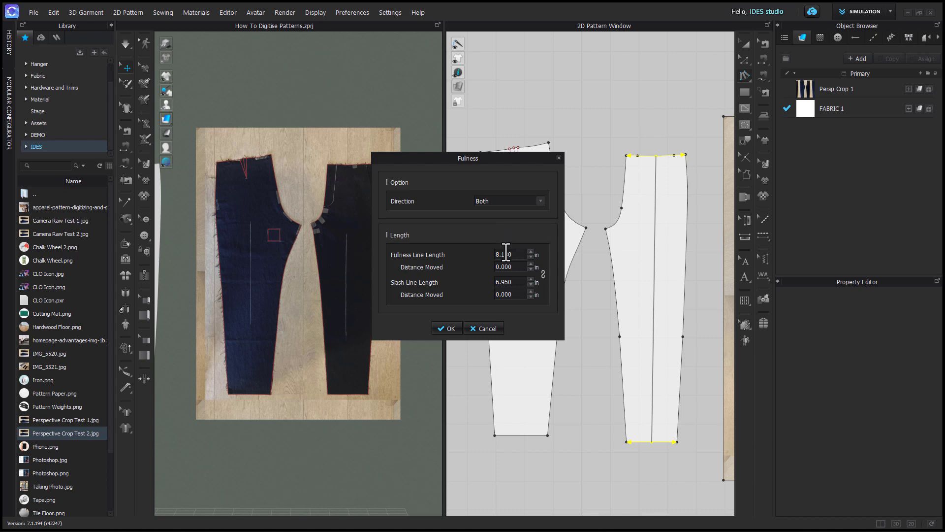
pyautogui.doubleClick(519, 268)
pyautogui.write('0.5')
pyautogui.press('Return')
pyautogui.doubleClick(522, 295)
pyautogui.write('.5')
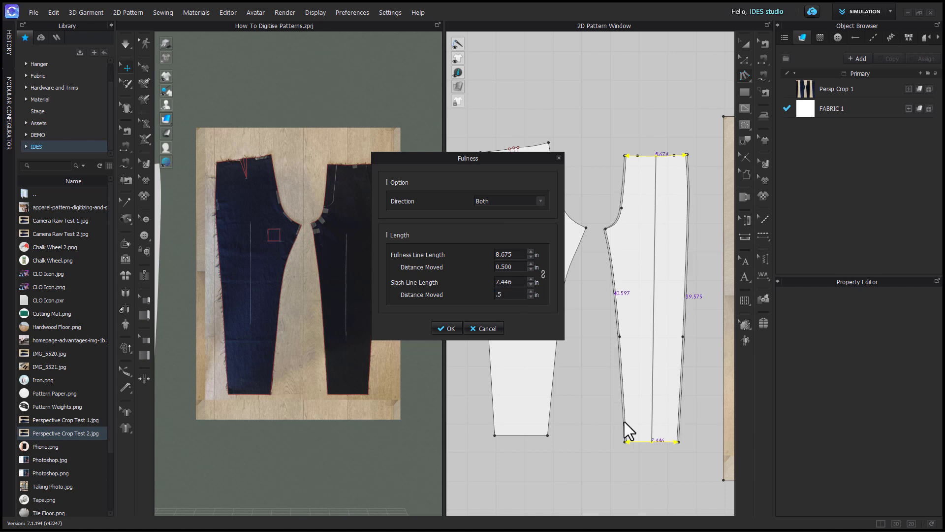
pyautogui.click(447, 328)
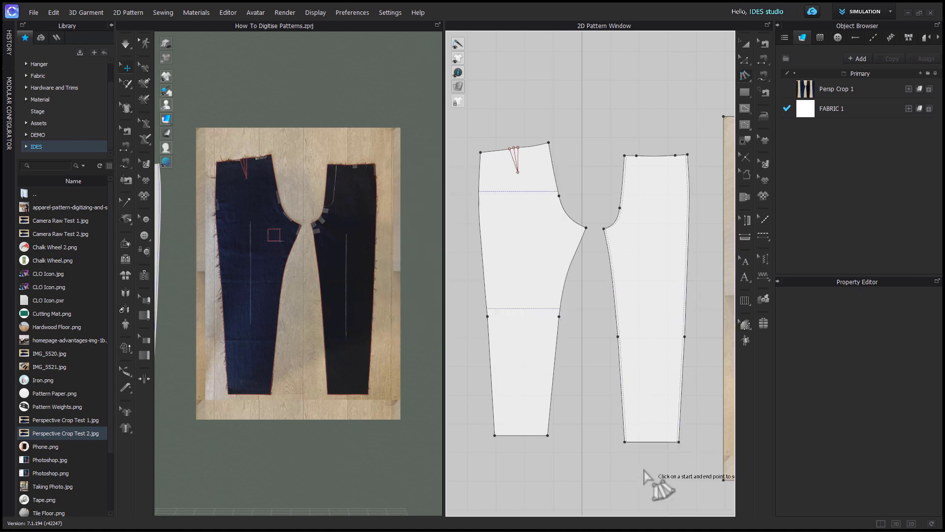
# Step: Trace both baseline segments of the smaller panel's original crotch curve as an internal line
pyautogui.scroll(5, 623, 247)
pyautogui.scroll(-6, 652, 263)
pyautogui.moveTo(690, 329); pyautogui.dragTo(659, 322, button='middle')
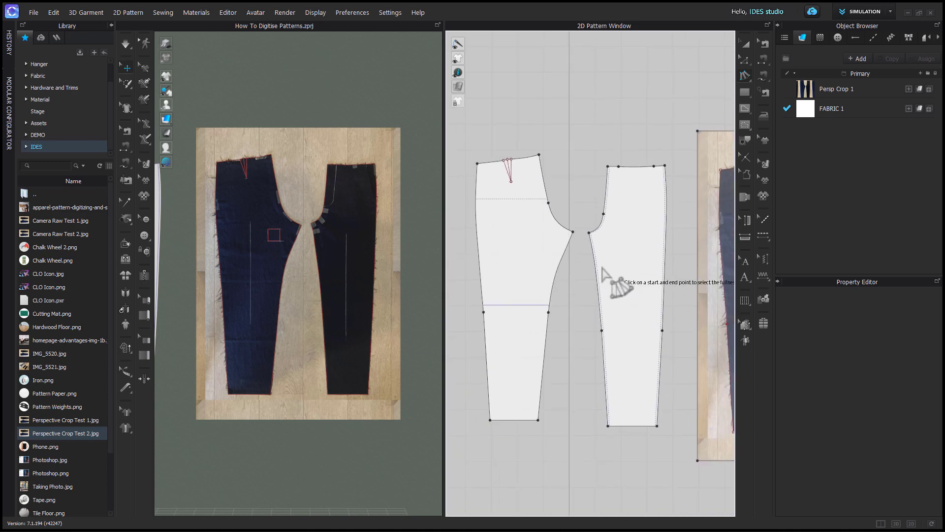
pyautogui.scroll(4, 606, 274)
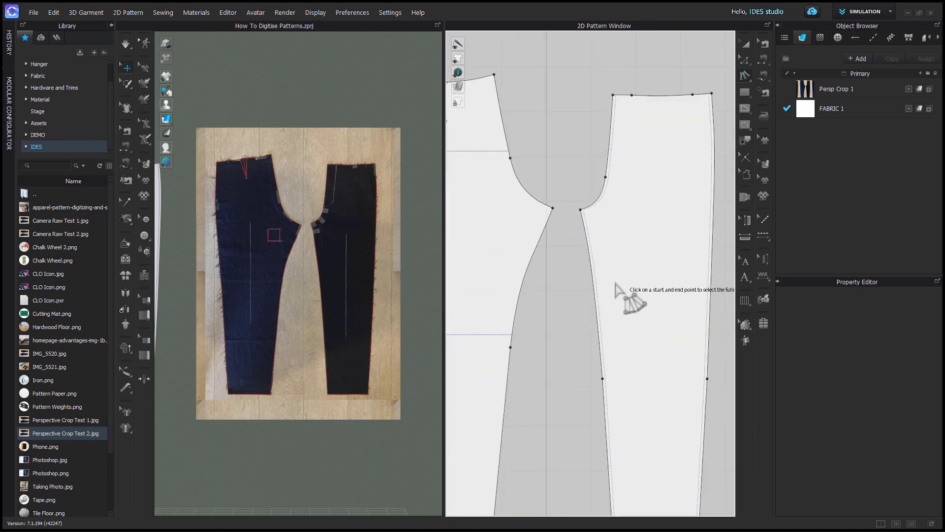
pyautogui.click(608, 175)
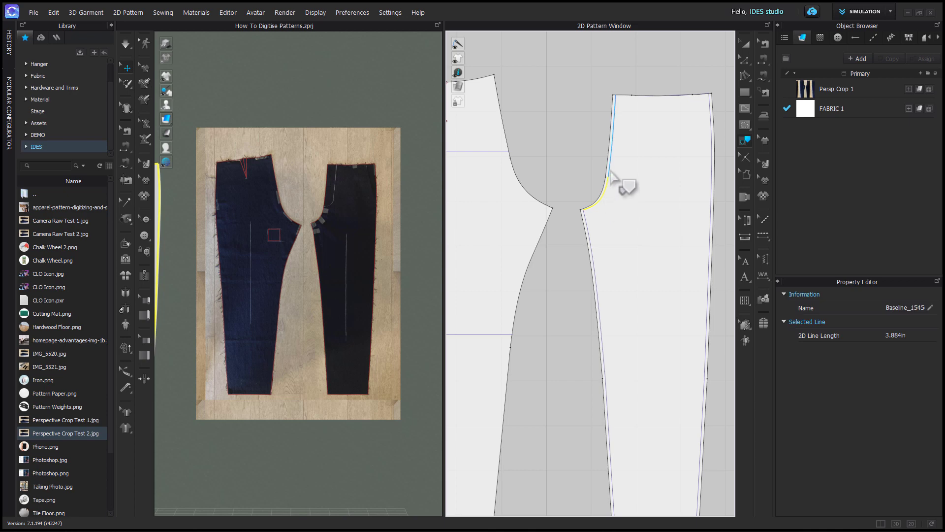
pyautogui.keyDown('shift'); pyautogui.click(610, 171); pyautogui.keyUp('shift')
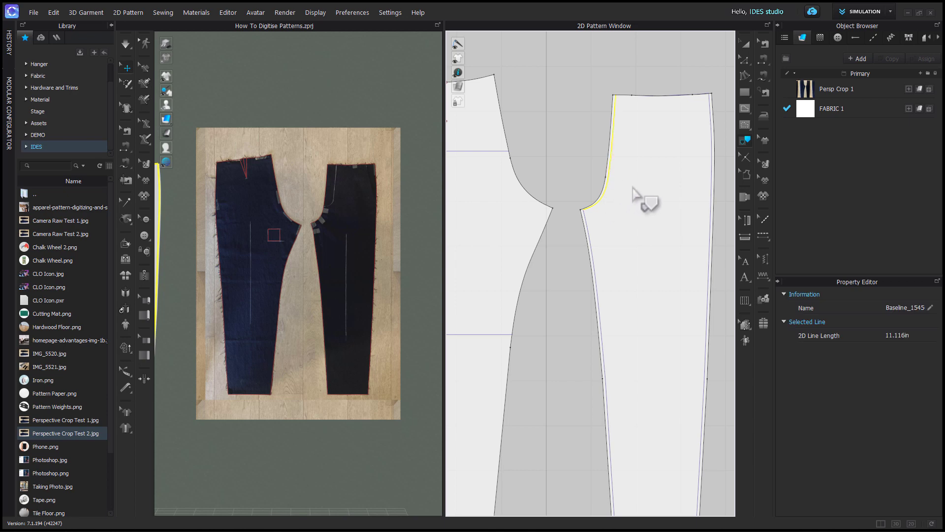
pyautogui.click(567, 189)
# Step: Shift the traced crotch line outward onto the smaller panel's crotch edge
pyautogui.scroll(3, 571, 185)
pyautogui.moveTo(622, 193); pyautogui.dragTo(627, 290, button='right')
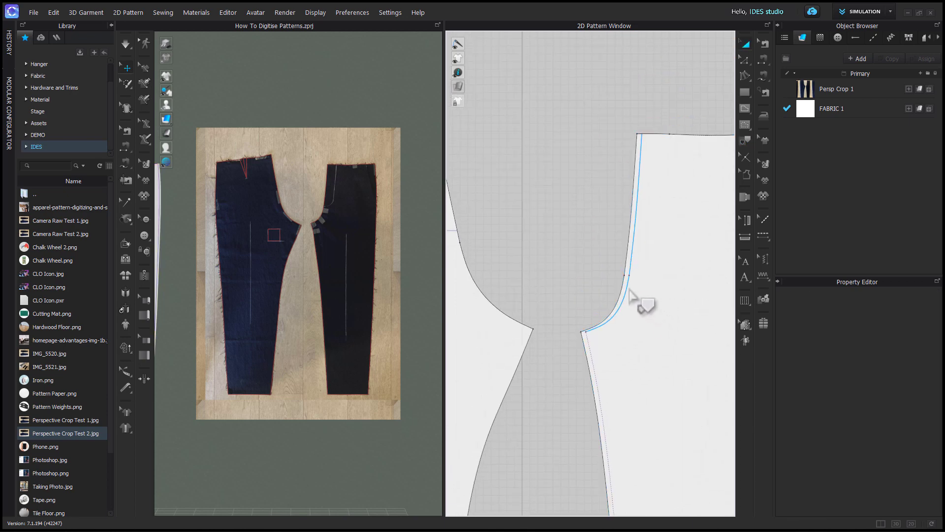
pyautogui.click(627, 290)
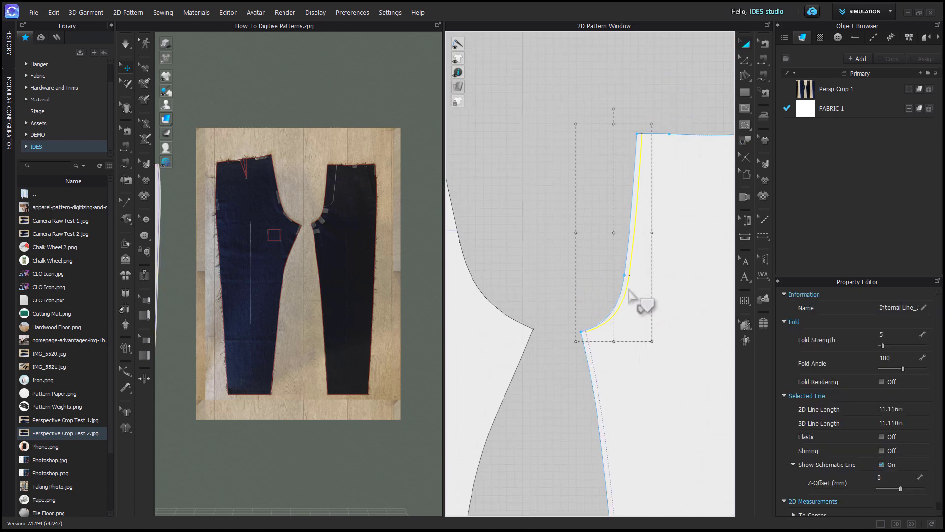
pyautogui.click(565, 352)
# Step: Undo the traced crotch line's move and creation and the fullness added to the smaller panel
pyautogui.hotkey('ctrl', 'z')
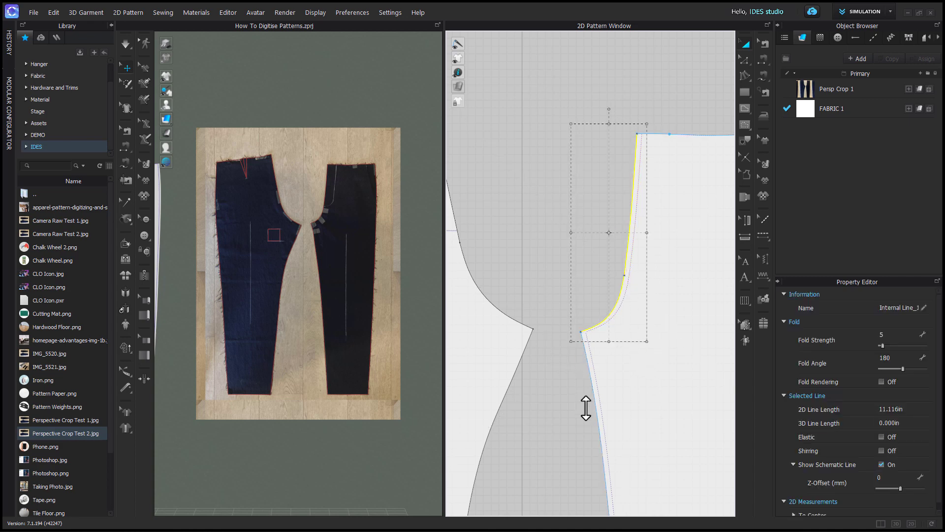
pyautogui.hotkey('ctrl', 'z')
pyautogui.hotkey('ctrl', 'z')
pyautogui.scroll(-5, 586, 408)
pyautogui.moveTo(640, 443); pyautogui.dragTo(605, 266, button='middle')
pyautogui.hotkey('ctrl', 'z')
pyautogui.hotkey('ctrl', 'z')
pyautogui.scroll(-4, 676, 353)
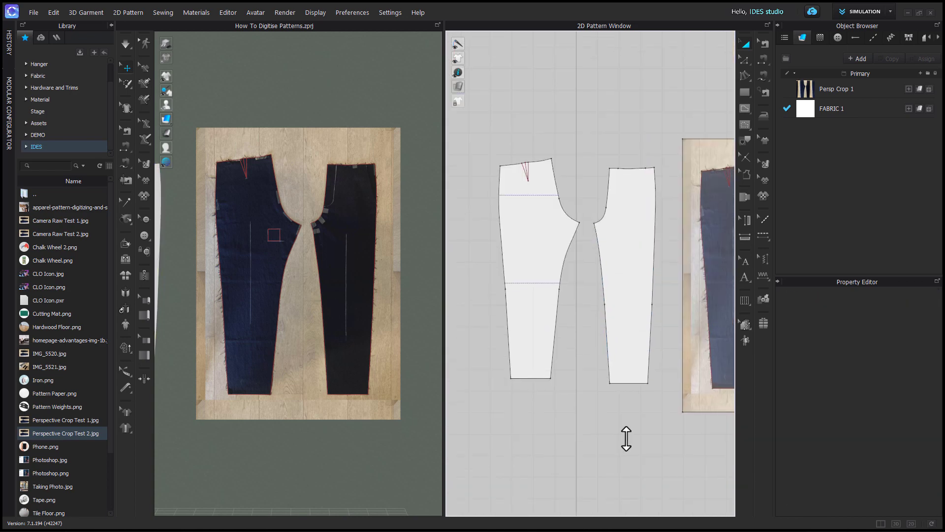
pyautogui.click(764, 164)
pyautogui.press('z')
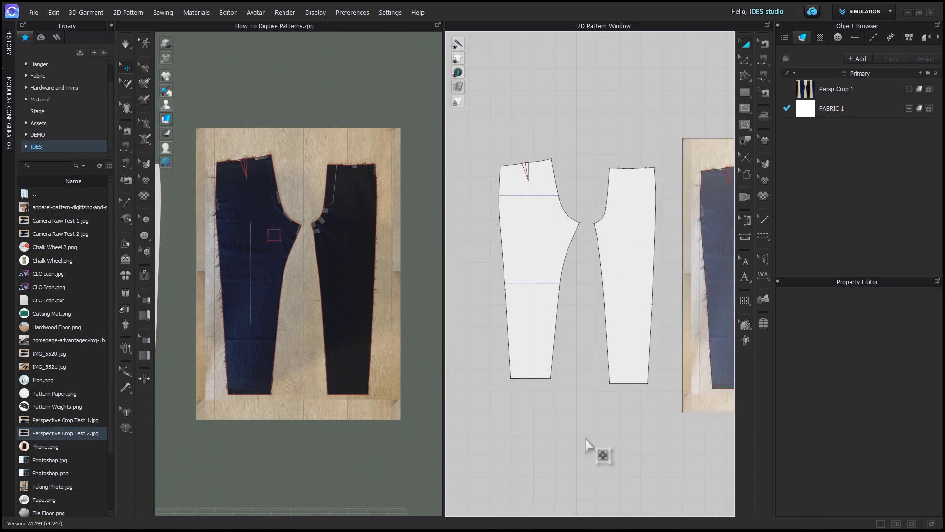